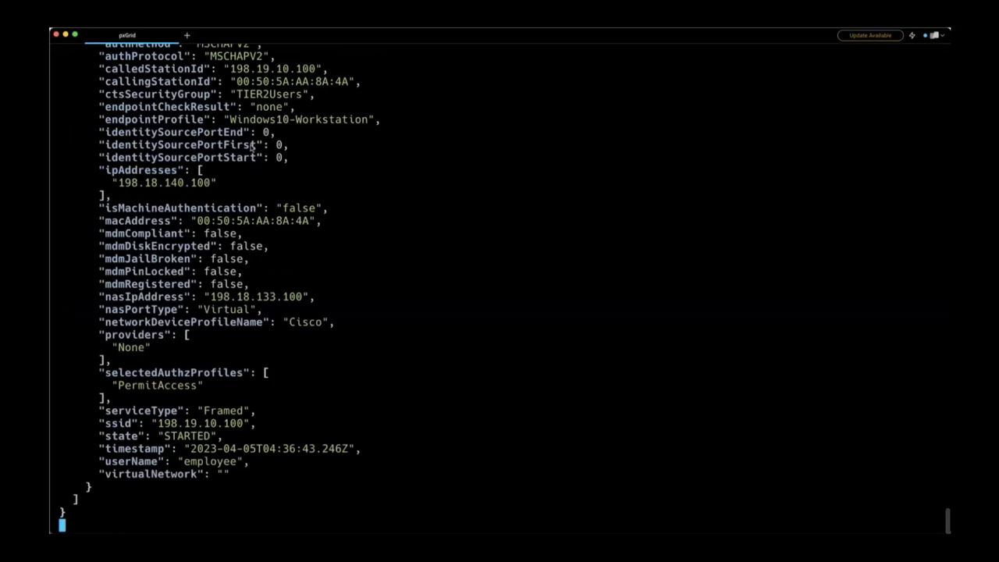
Step: Scroll up through the pxGrid session JSON to show the VPN endpoint's live STARTED session event
{"action": "scroll", "coordinate": [252, 148], "scroll_direction": "up", "scroll_amount": 2}
Step: Highlight the session's Active Directory user attributes (employee) and its MSCHAPV2 authentication protocol
{"action": "scroll", "coordinate": [252, 148], "scroll_direction": "up", "scroll_amount": 5}
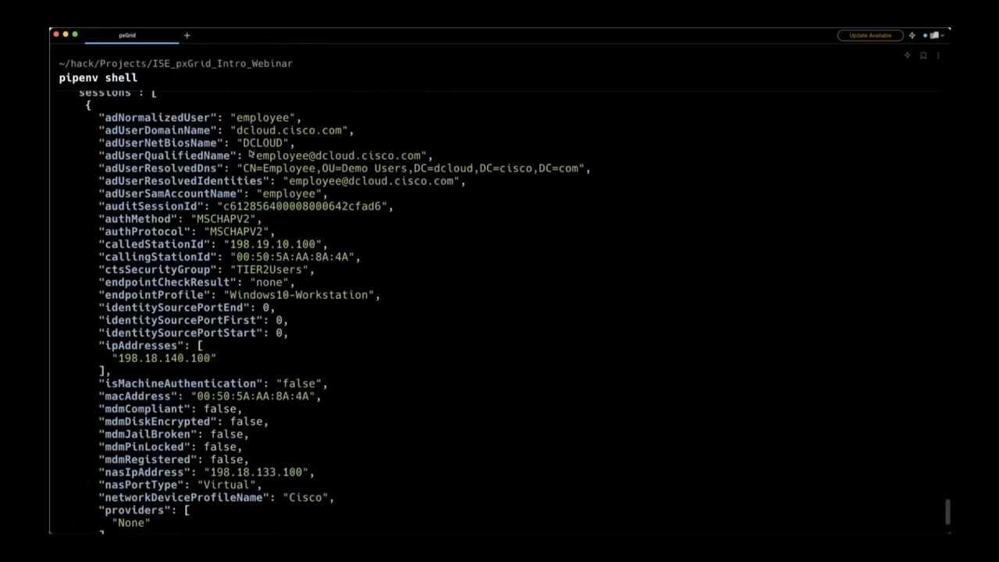
{"action": "scroll", "coordinate": [251, 151], "scroll_direction": "up", "scroll_amount": 1}
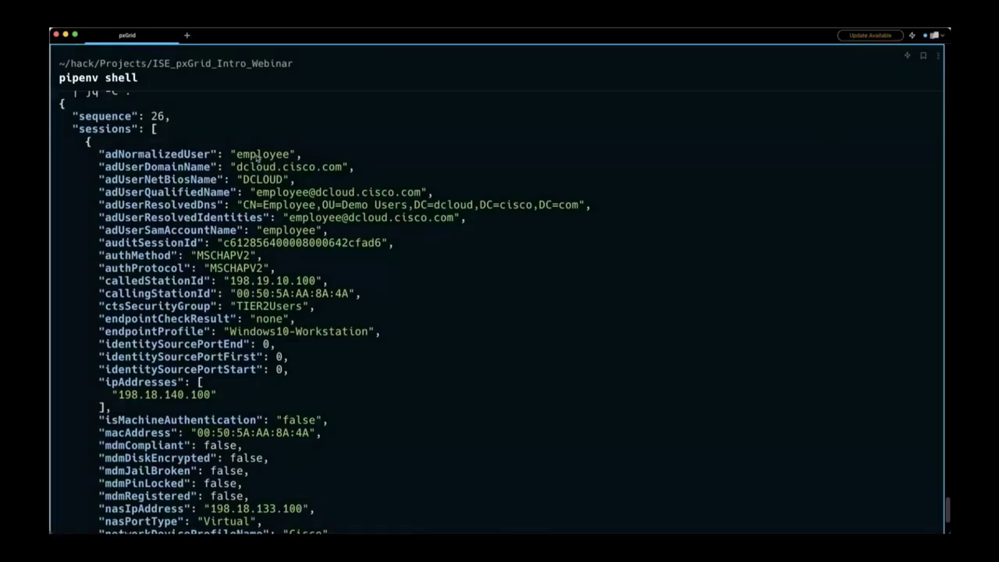
{"action": "double_click", "coordinate": [257, 157]}
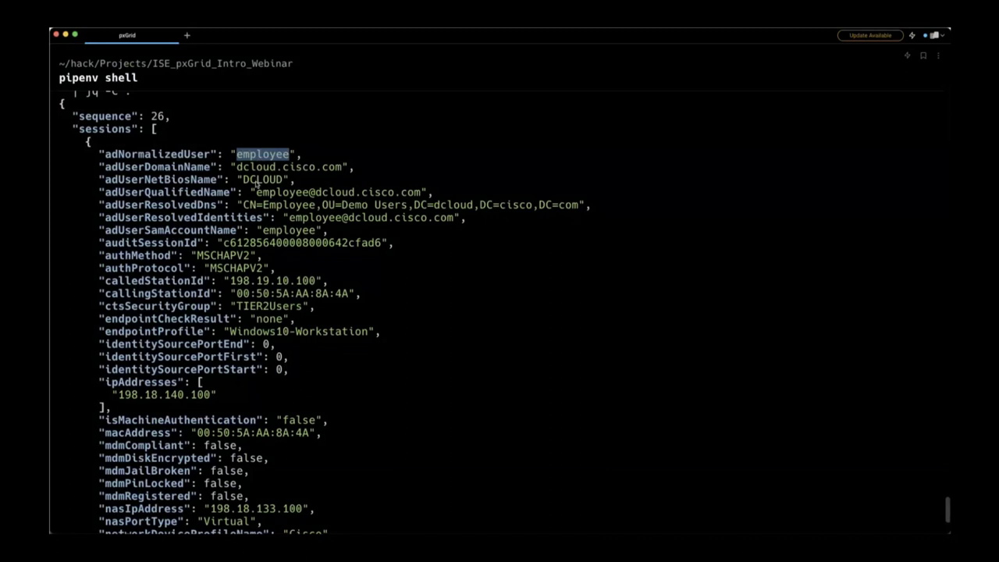
{"action": "left_click", "coordinate": [108, 170]}
{"action": "left_click_drag", "start_coordinate": [108, 168], "coordinate": [324, 235]}
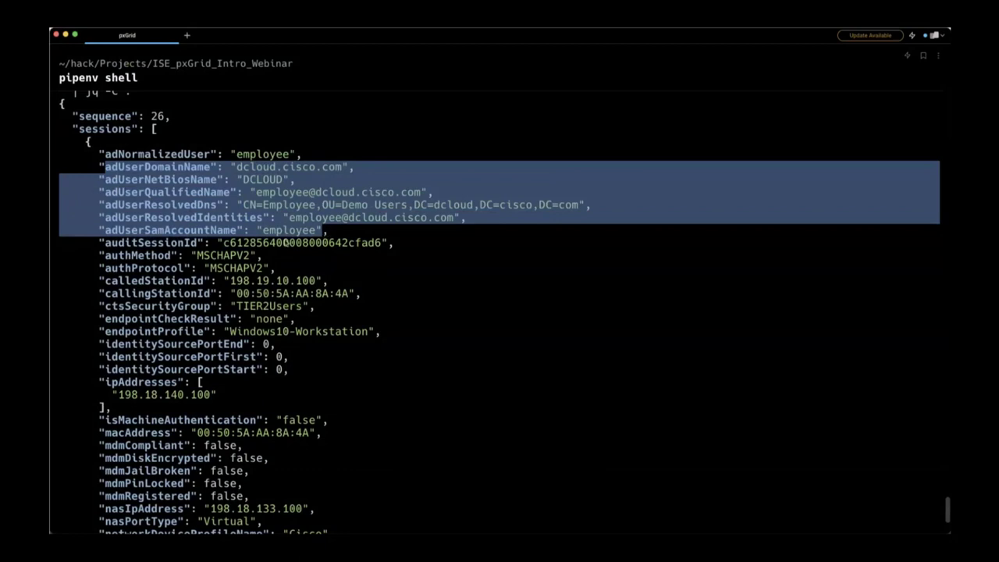
{"action": "double_click", "coordinate": [238, 270]}
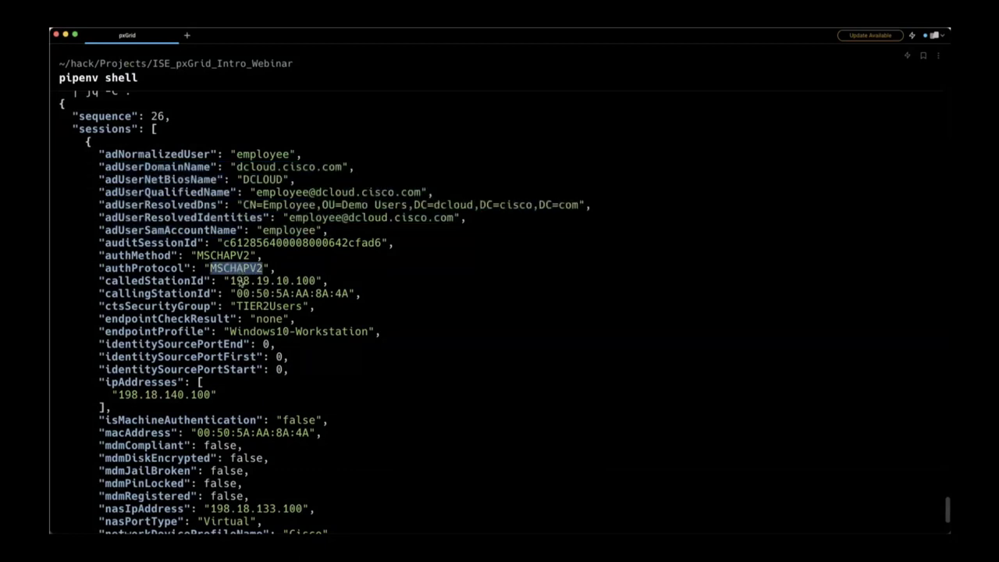
Step: Highlight the ctsSecurityGroup entry, endpoint IP 198.18.140.100, the mdm flags and session state STARTED
{"action": "scroll", "coordinate": [234, 314], "scroll_direction": "down", "scroll_amount": 2}
{"action": "left_click_drag", "start_coordinate": [104, 287], "coordinate": [304, 290]}
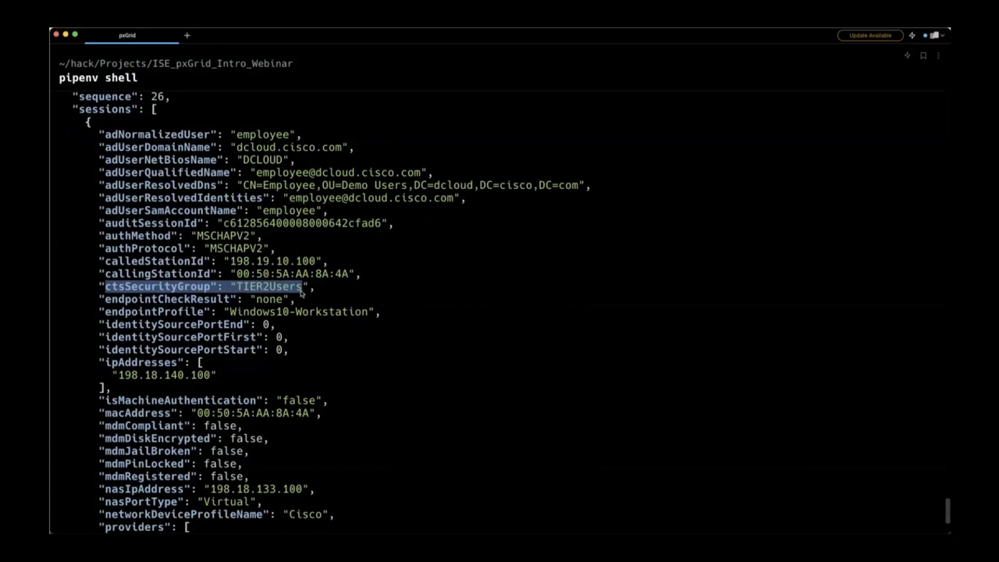
{"action": "scroll", "coordinate": [284, 315], "scroll_direction": "down", "scroll_amount": 2}
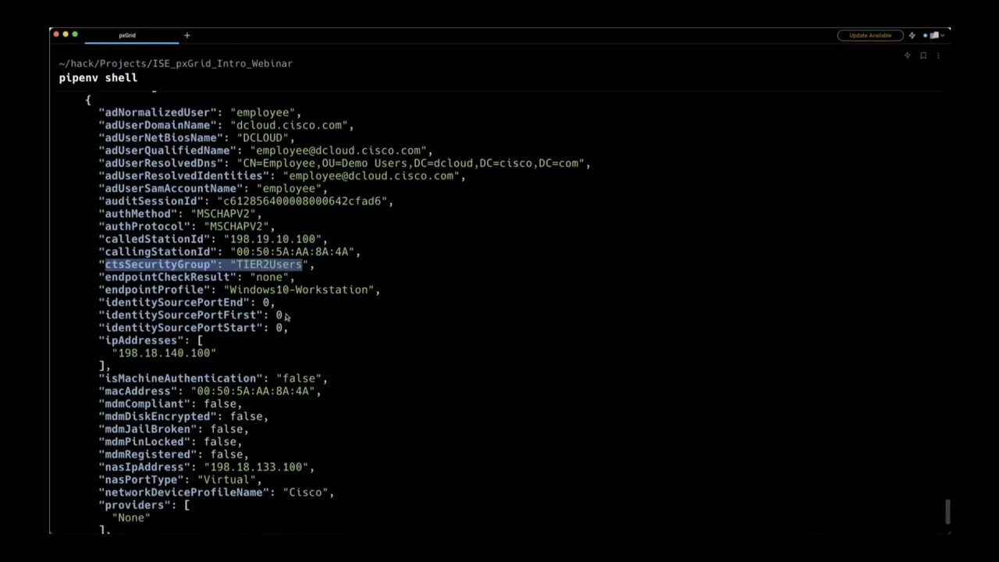
{"action": "left_click_drag", "start_coordinate": [117, 355], "coordinate": [219, 355]}
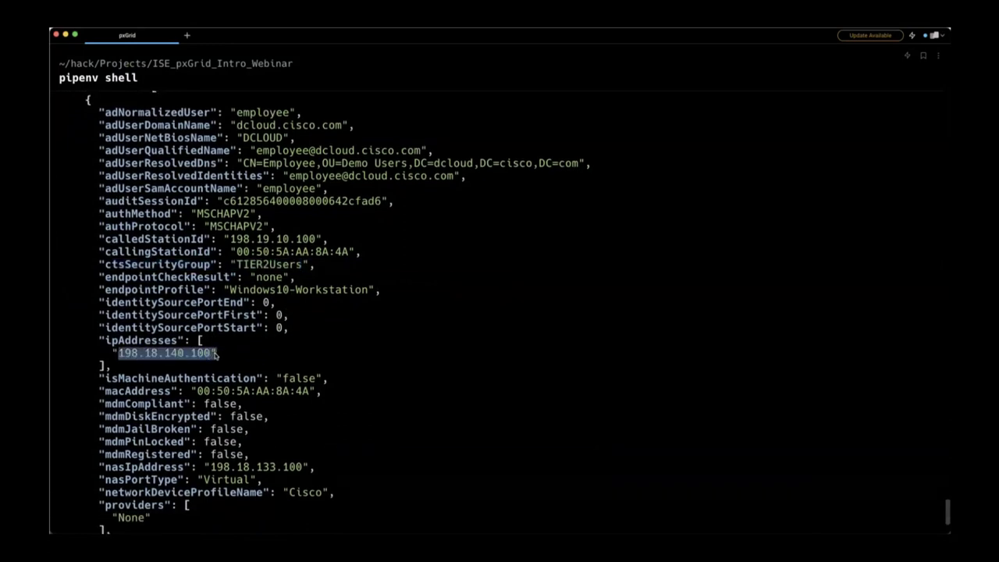
{"action": "scroll", "coordinate": [265, 334], "scroll_direction": "down", "scroll_amount": 10}
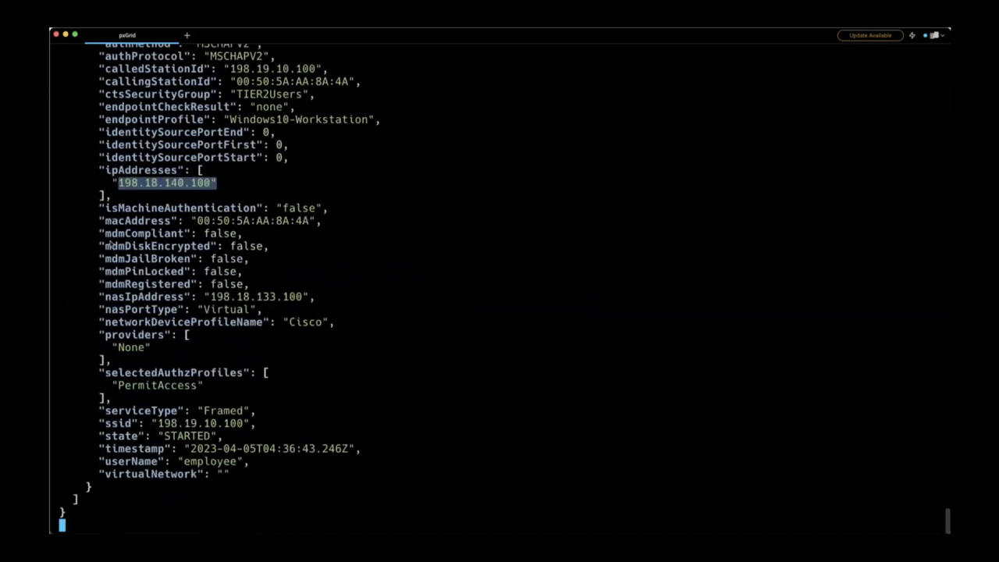
{"action": "left_click_drag", "start_coordinate": [107, 237], "coordinate": [194, 284]}
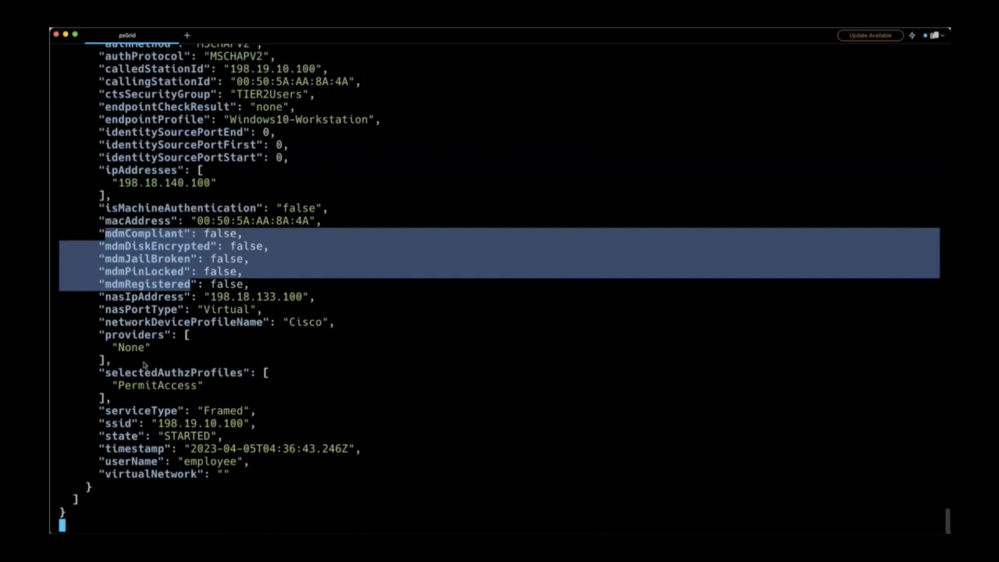
{"action": "double_click", "coordinate": [173, 439]}
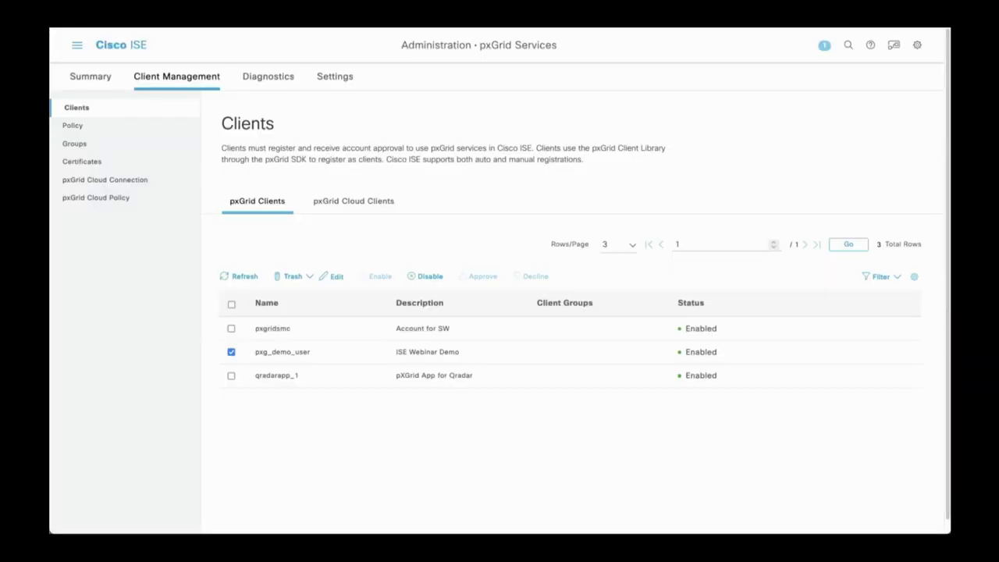
Step: Open Cisco ISE's Operations > RADIUS > Live Logs from the main navigation
{"action": "left_click", "coordinate": [76, 44]}
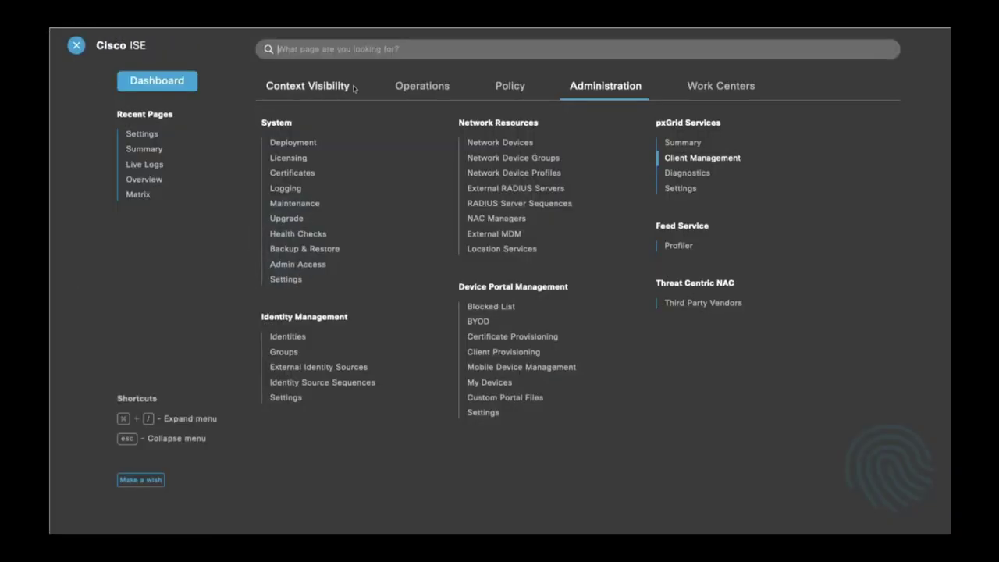
{"action": "left_click", "coordinate": [288, 142]}
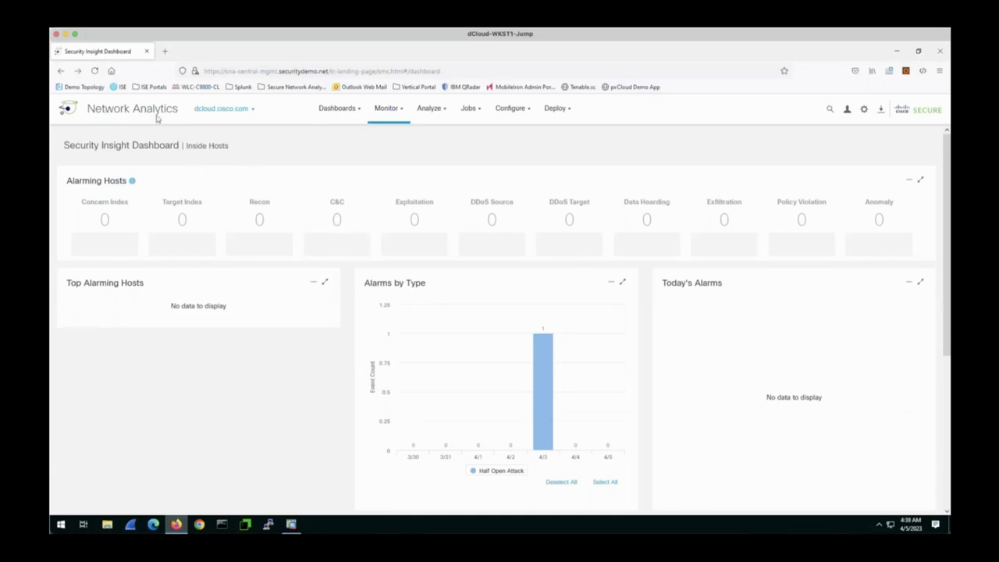
Step: List the inside hosts through Monitor > Hosts in Secure Network Analytics
{"action": "left_click", "coordinate": [336, 110]}
{"action": "left_click", "coordinate": [385, 109]}
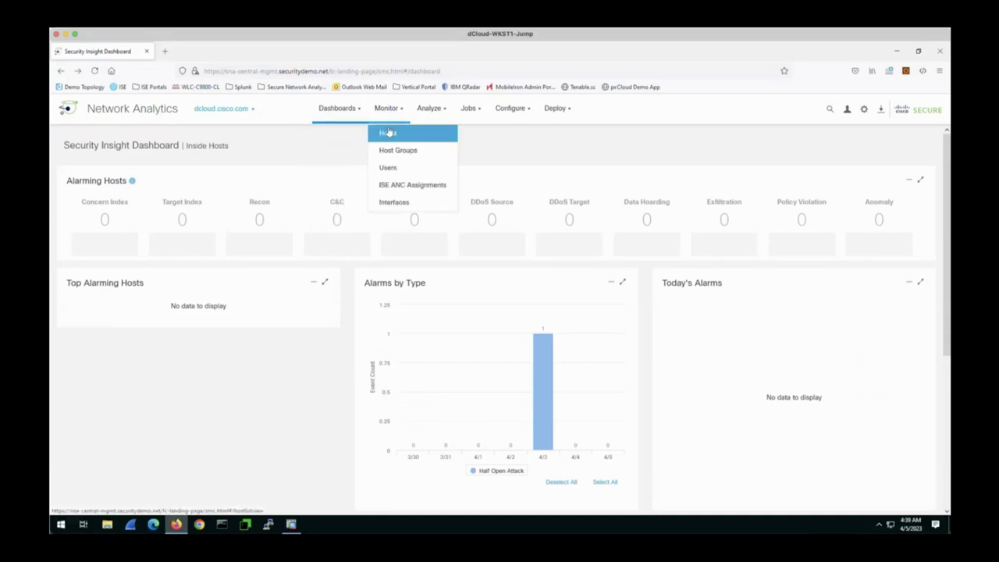
{"action": "left_click", "coordinate": [388, 133]}
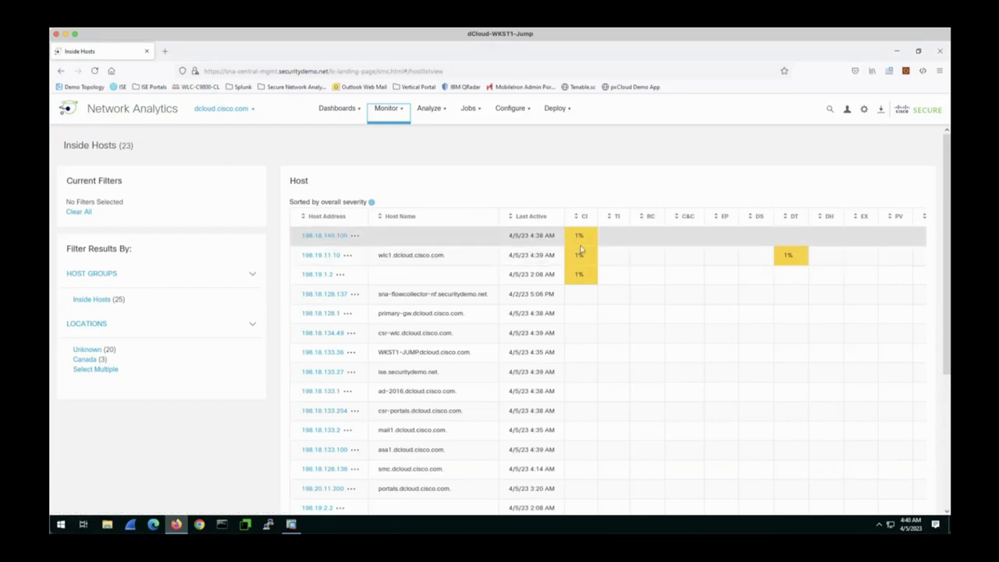
Step: Review the 198.18.140.100 Host Report, including Employee VPN membership and the Flow_Denied event
{"action": "left_click", "coordinate": [344, 236]}
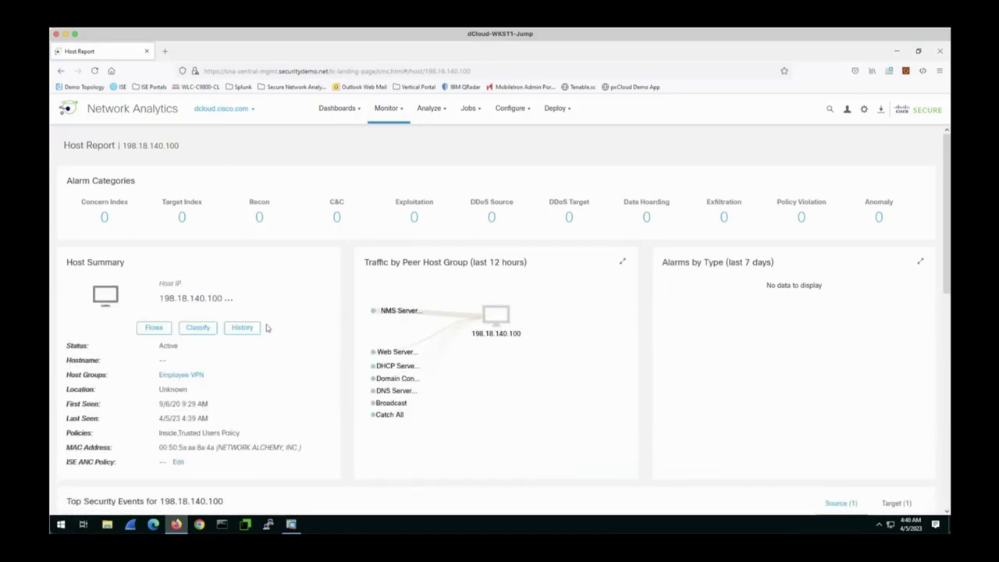
{"action": "scroll", "coordinate": [266, 328], "scroll_direction": "down", "scroll_amount": 5}
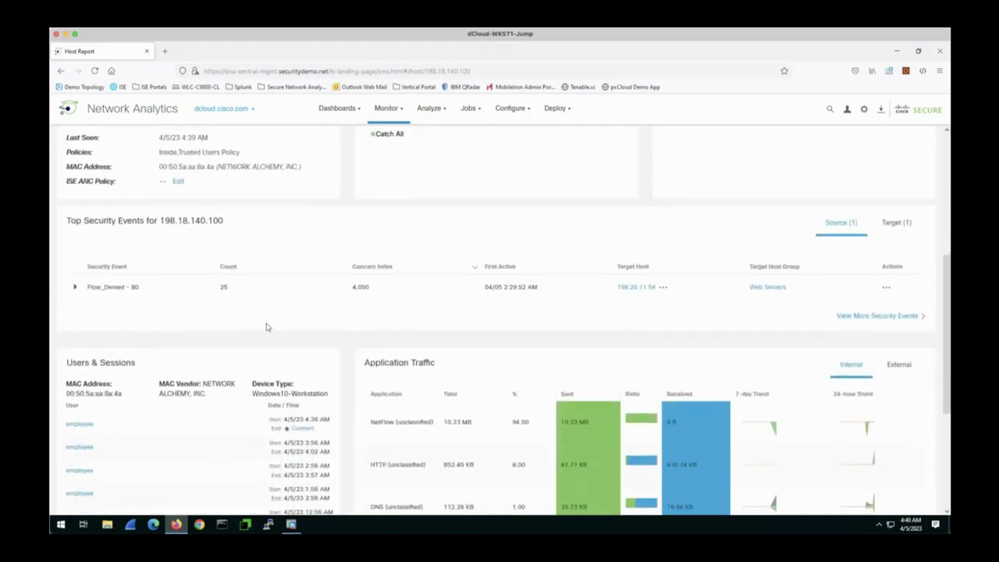
{"action": "scroll", "coordinate": [266, 328], "scroll_direction": "down", "scroll_amount": 2}
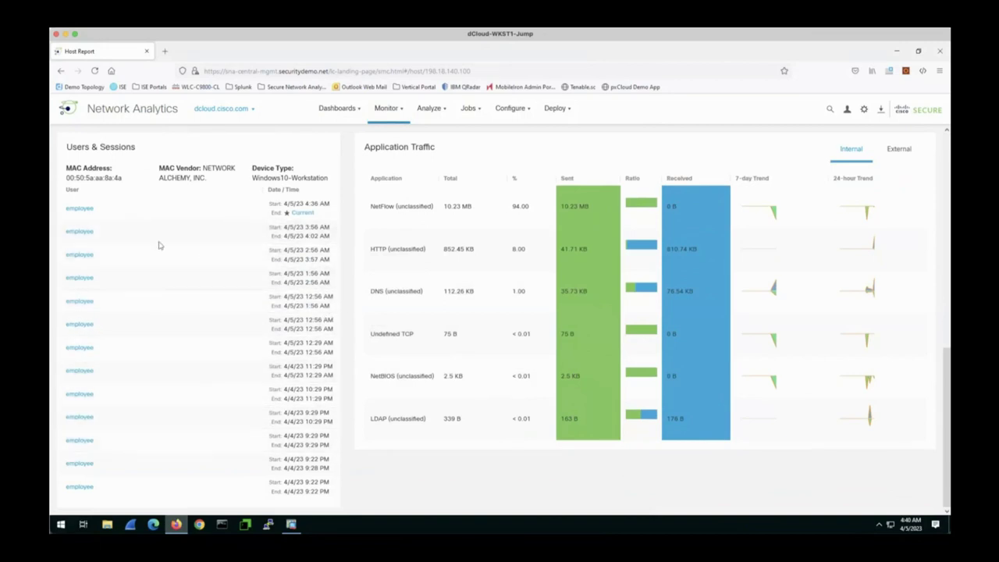
{"action": "scroll", "coordinate": [161, 215], "scroll_direction": "up", "scroll_amount": 5}
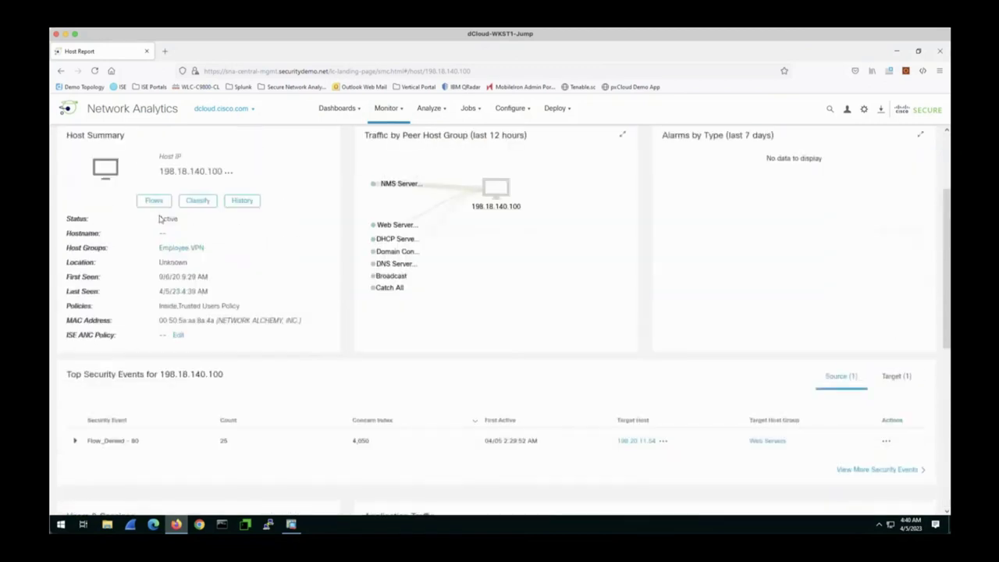
{"action": "left_click", "coordinate": [178, 336]}
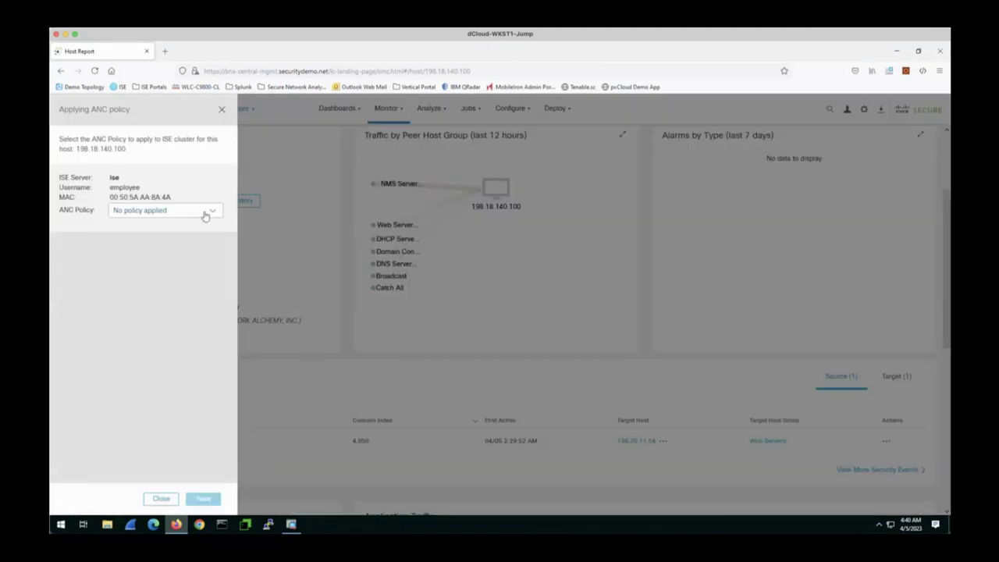
Step: Choose ANC-Investigate in the ANC Policy dropdown for 198.18.140.100 and save
{"action": "left_click", "coordinate": [211, 214]}
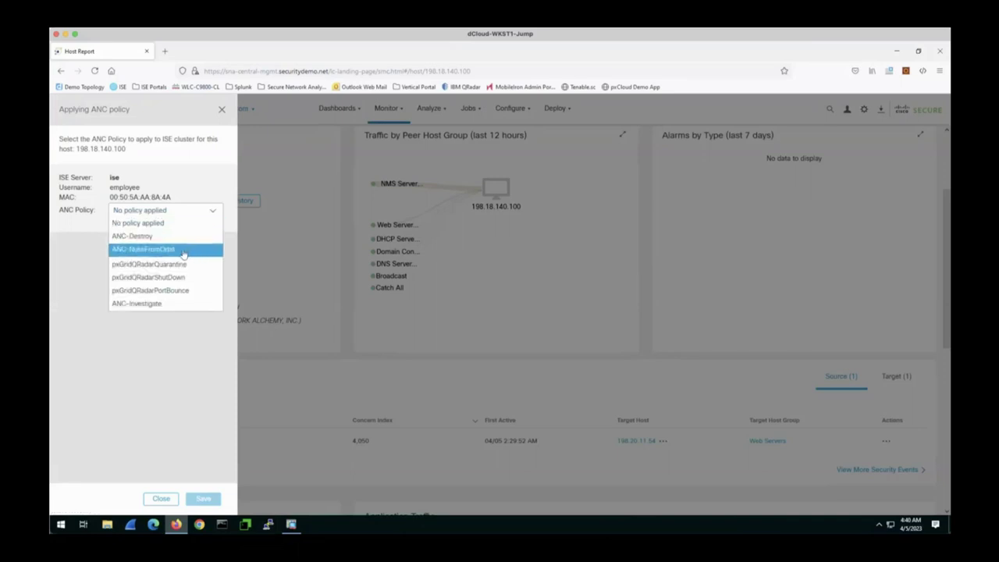
{"action": "left_click", "coordinate": [173, 305]}
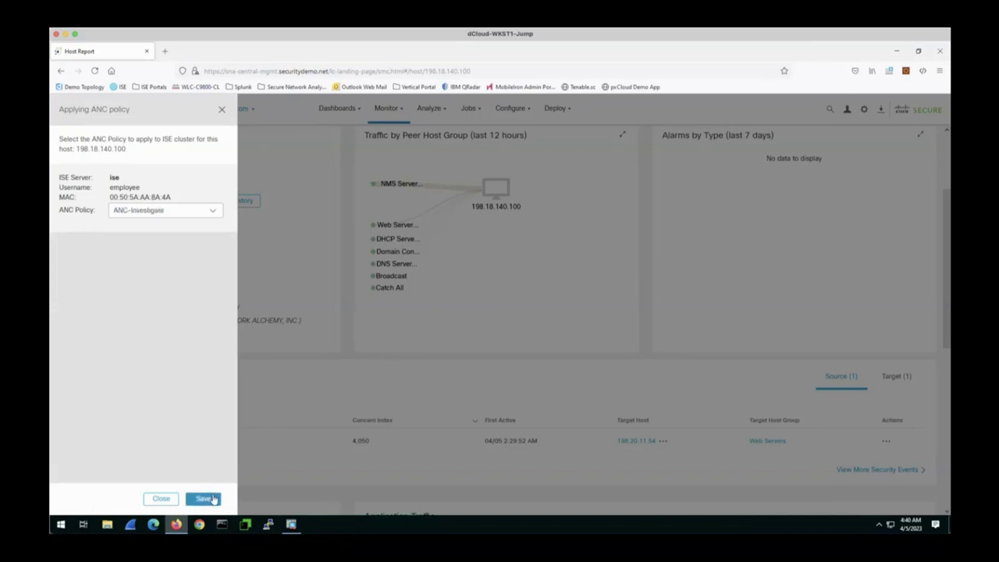
{"action": "left_click", "coordinate": [204, 499]}
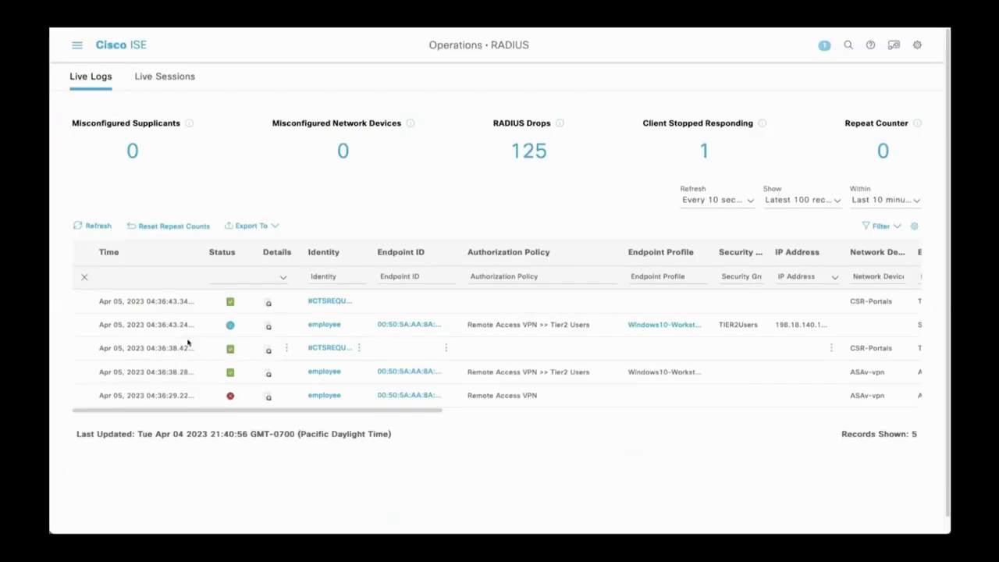
Step: Refresh the RADIUS Live Logs and widen the Security Group column to reveal Quarantined_Systems
{"action": "left_click", "coordinate": [88, 228]}
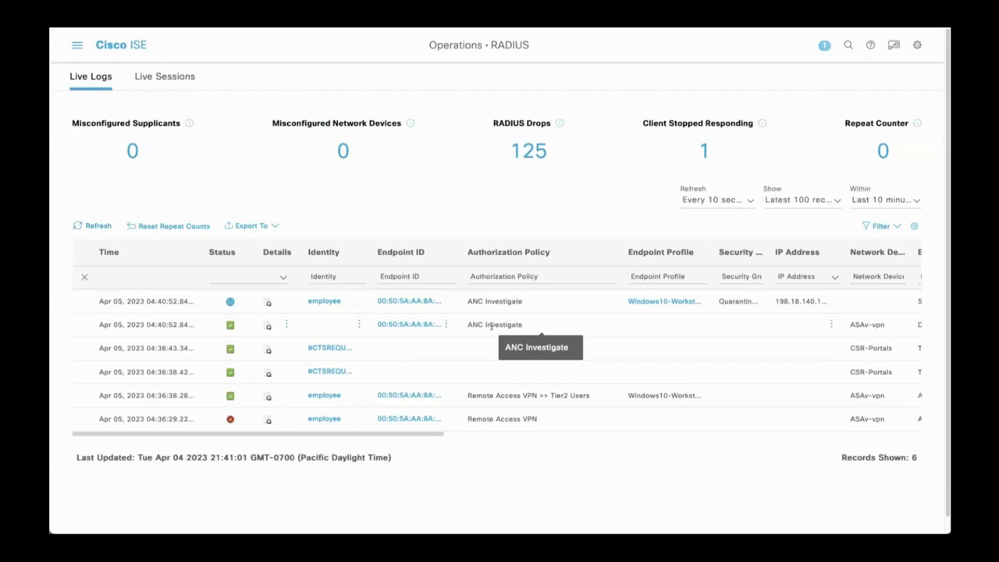
{"action": "left_click_drag", "start_coordinate": [769, 256], "coordinate": [813, 255]}
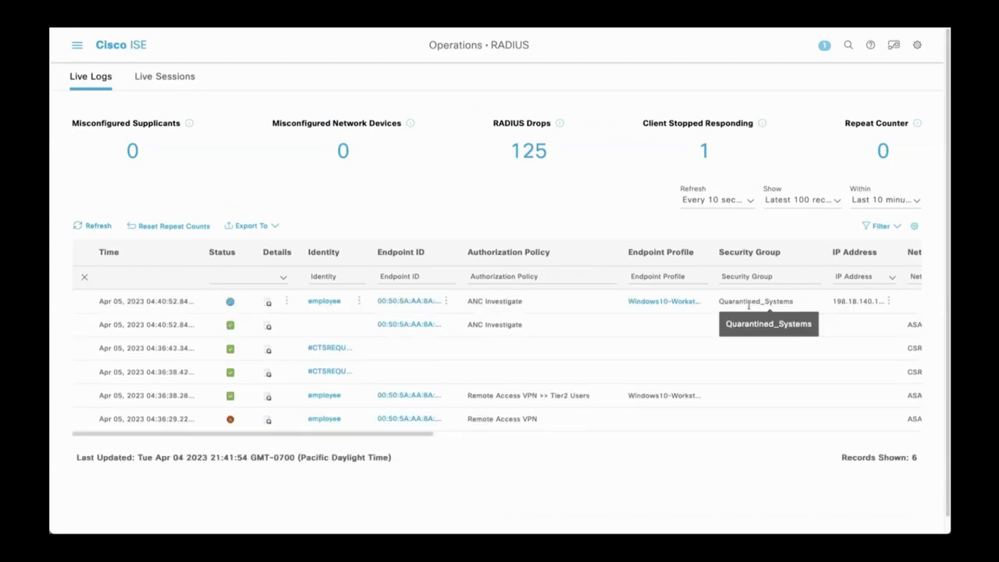
{"action": "key", "text": "super+Tab"}
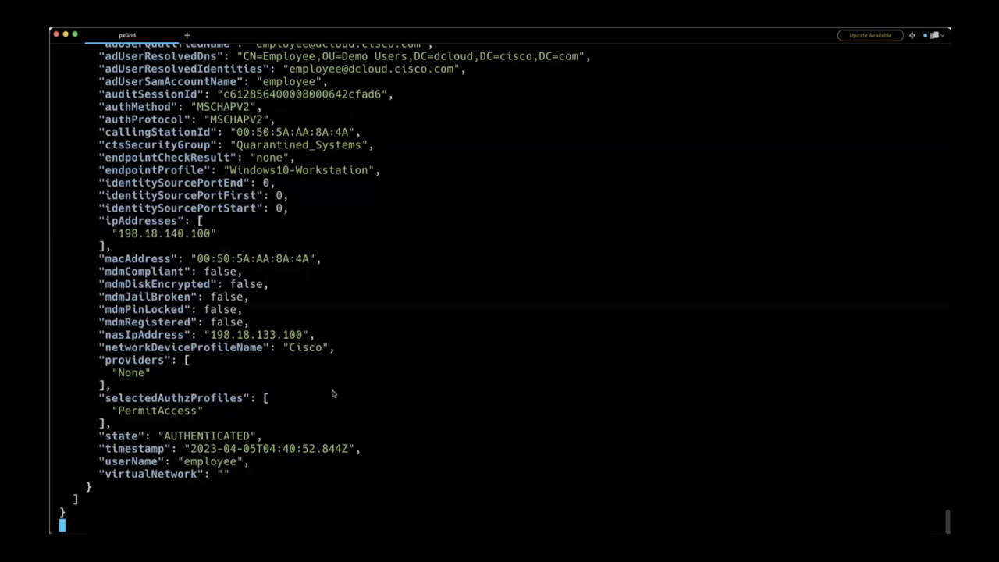
{"action": "scroll", "coordinate": [301, 314], "scroll_direction": "up", "scroll_amount": 10}
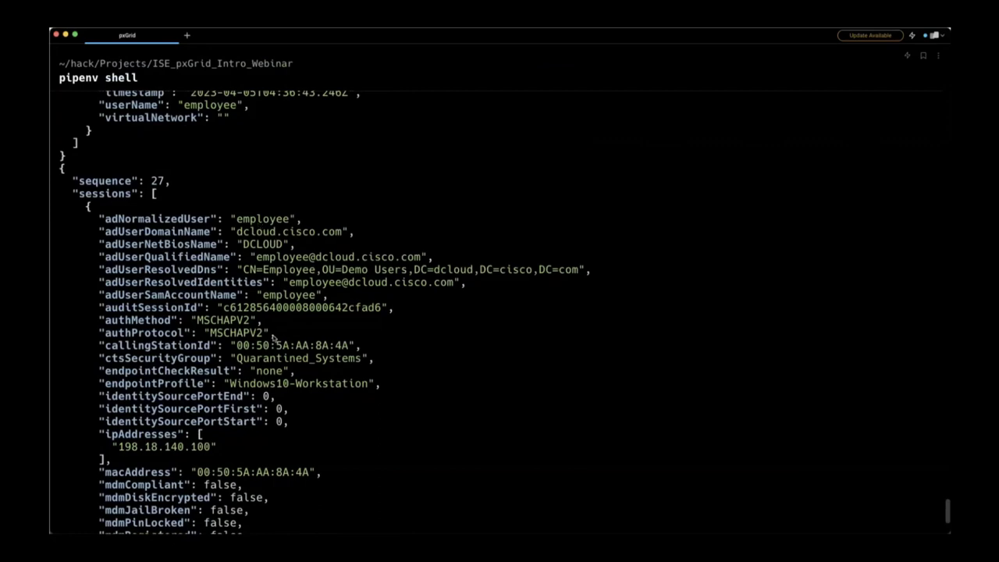
{"action": "scroll", "coordinate": [275, 337], "scroll_direction": "down", "scroll_amount": 5}
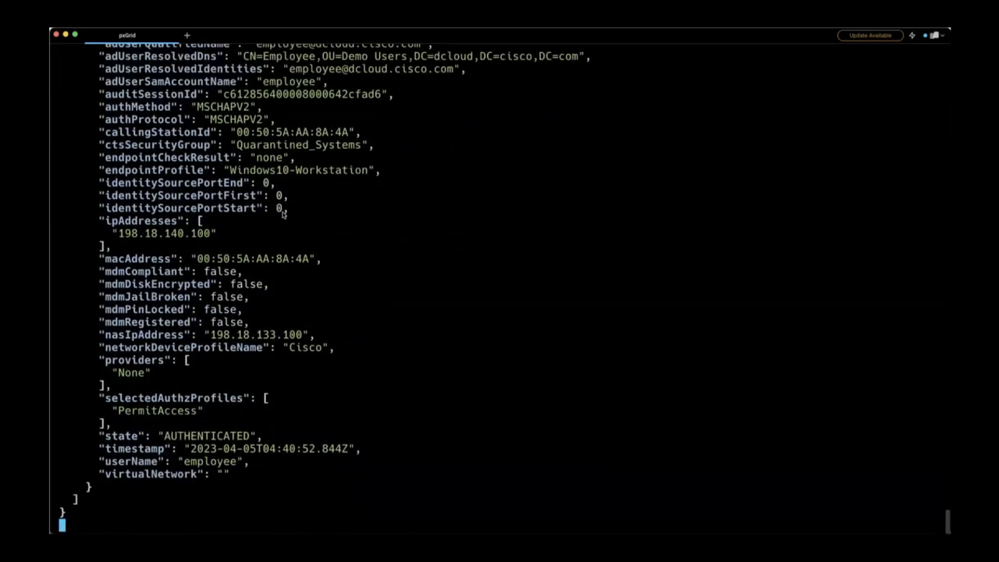
{"action": "left_click_drag", "start_coordinate": [236, 146], "coordinate": [362, 147]}
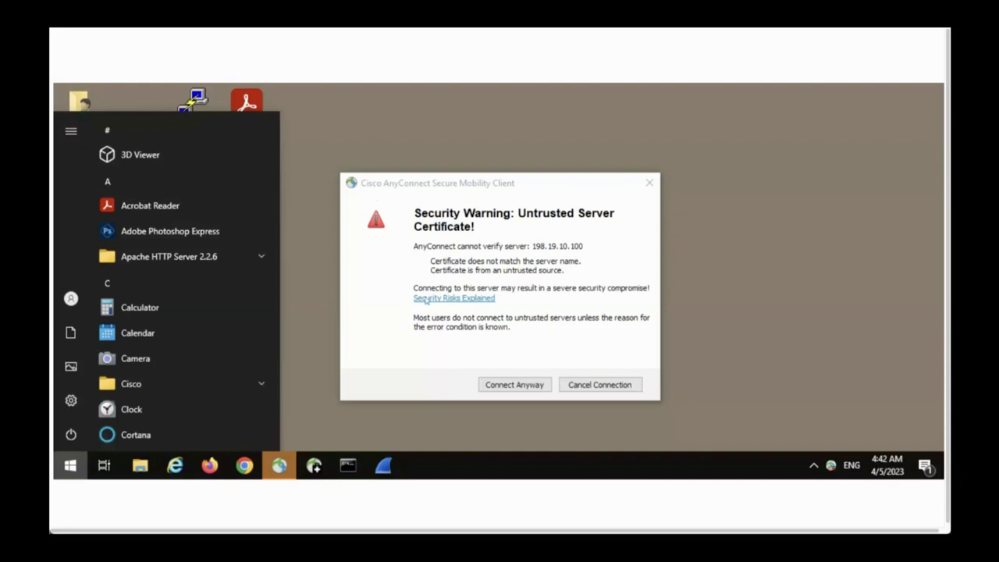
Step: Connect to 198.19.10.100 despite the certificate warning, then dismiss the gateway's VPN termination error
{"action": "left_click", "coordinate": [521, 384]}
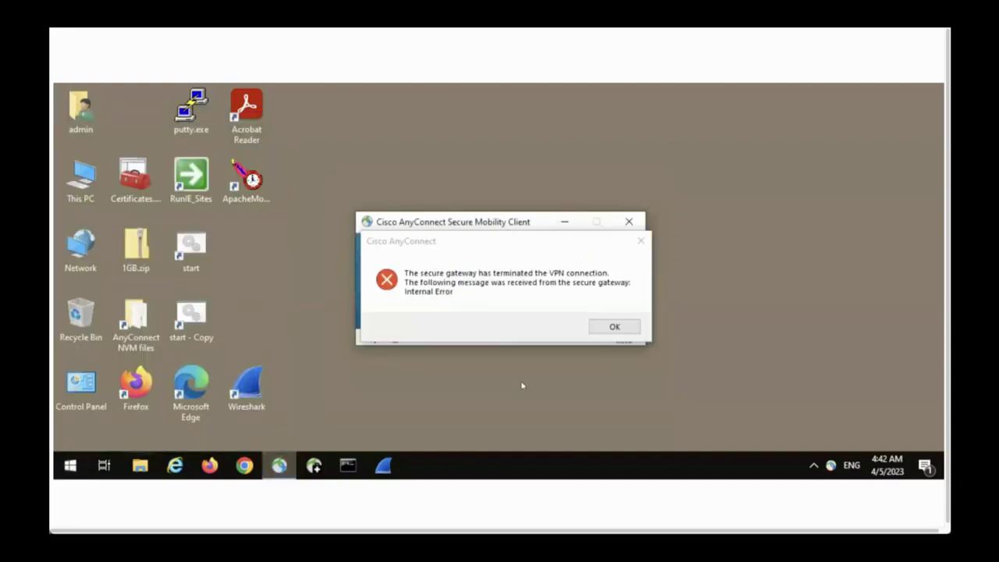
{"action": "left_click", "coordinate": [614, 327]}
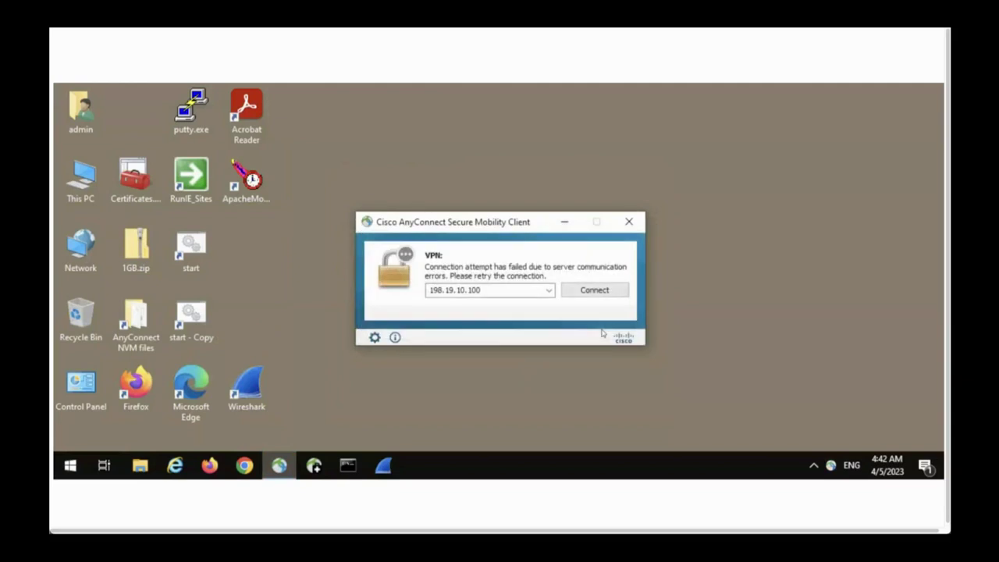
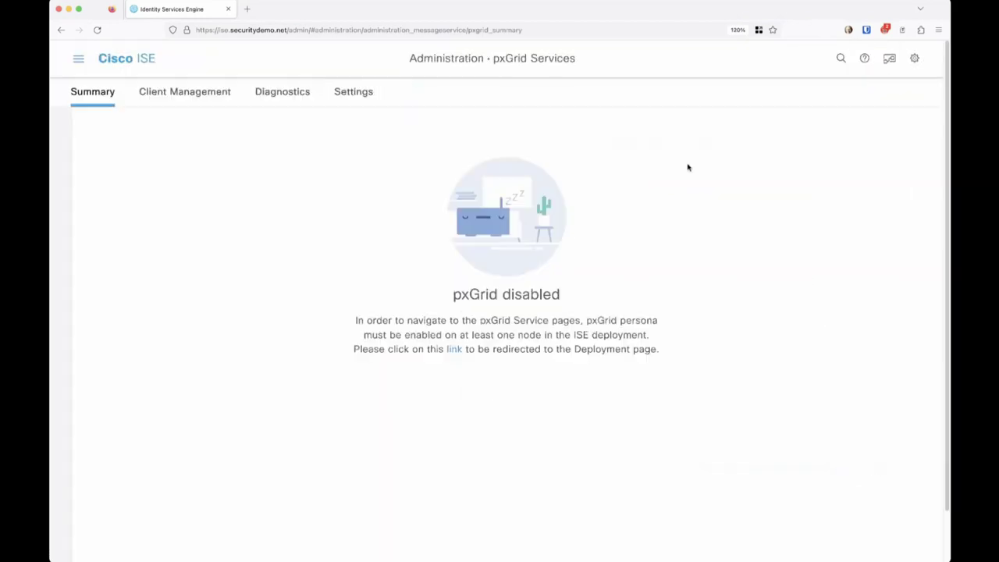
Step: Open node ise for editing from the Deployment page
{"action": "left_click", "coordinate": [443, 350]}
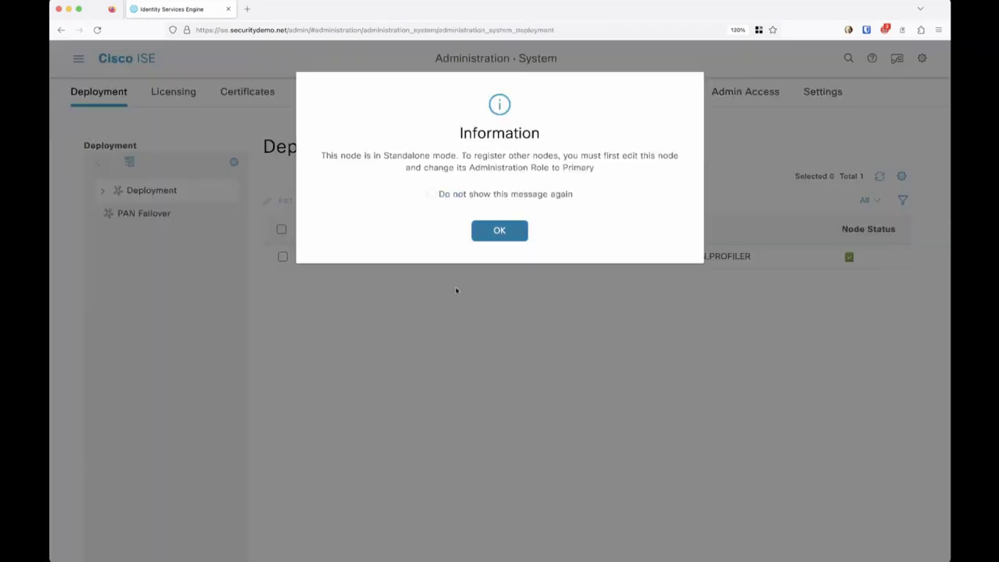
{"action": "left_click", "coordinate": [490, 242]}
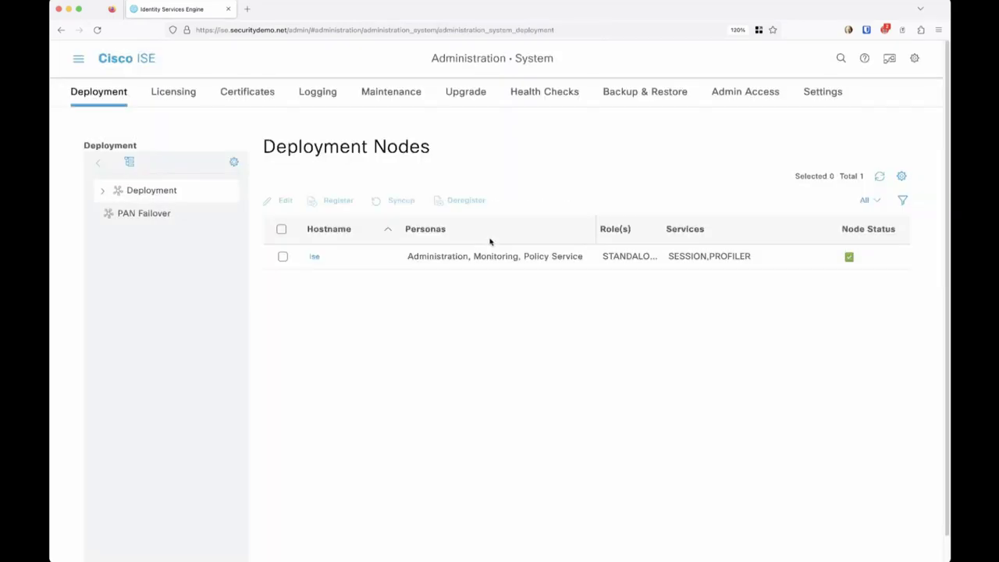
{"action": "left_click", "coordinate": [316, 256]}
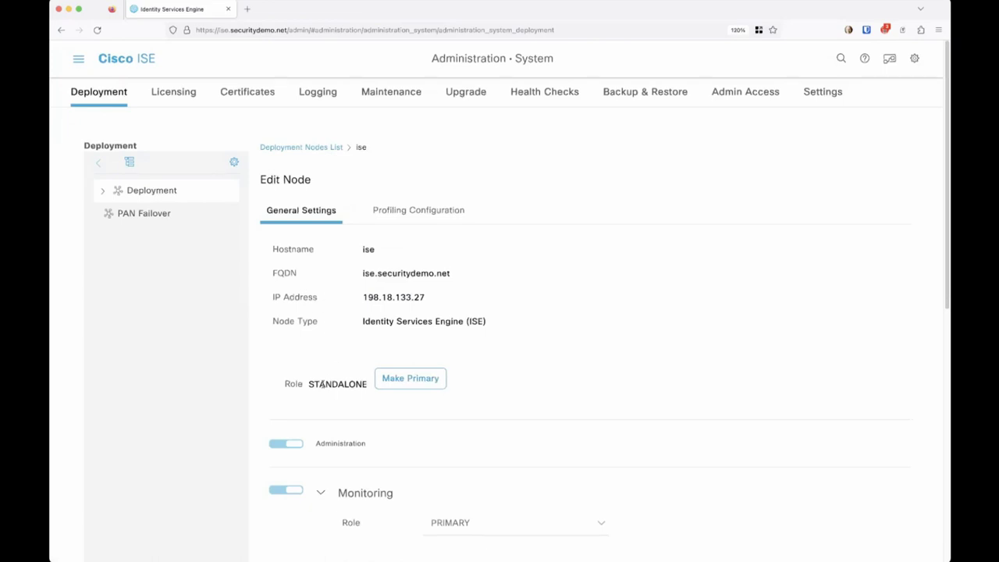
{"action": "scroll", "coordinate": [323, 386], "scroll_direction": "down", "scroll_amount": 5}
{"action": "scroll", "coordinate": [323, 385], "scroll_direction": "down", "scroll_amount": 2}
{"action": "scroll", "coordinate": [308, 194], "scroll_direction": "up", "scroll_amount": 2}
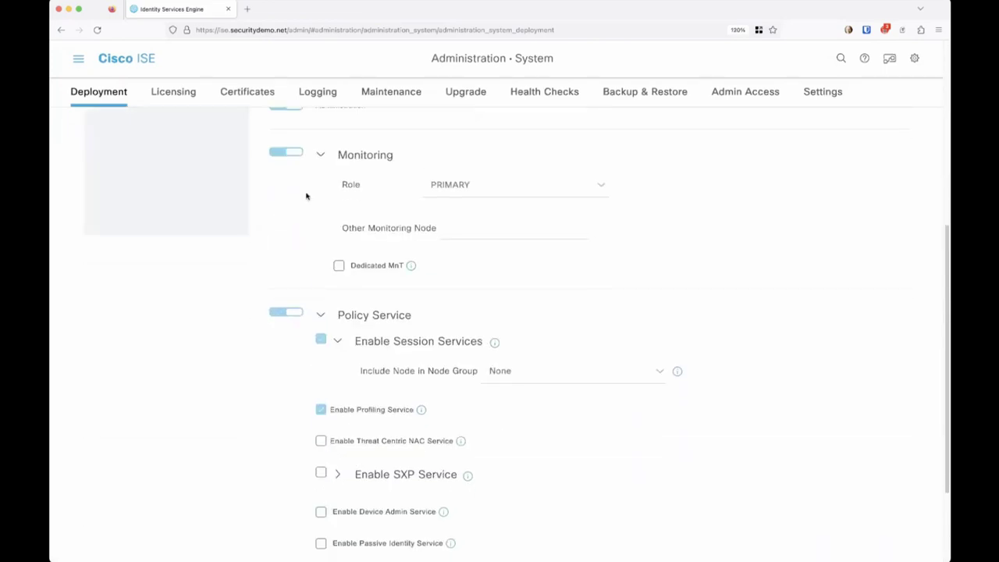
{"action": "scroll", "coordinate": [319, 439], "scroll_direction": "down", "scroll_amount": 2}
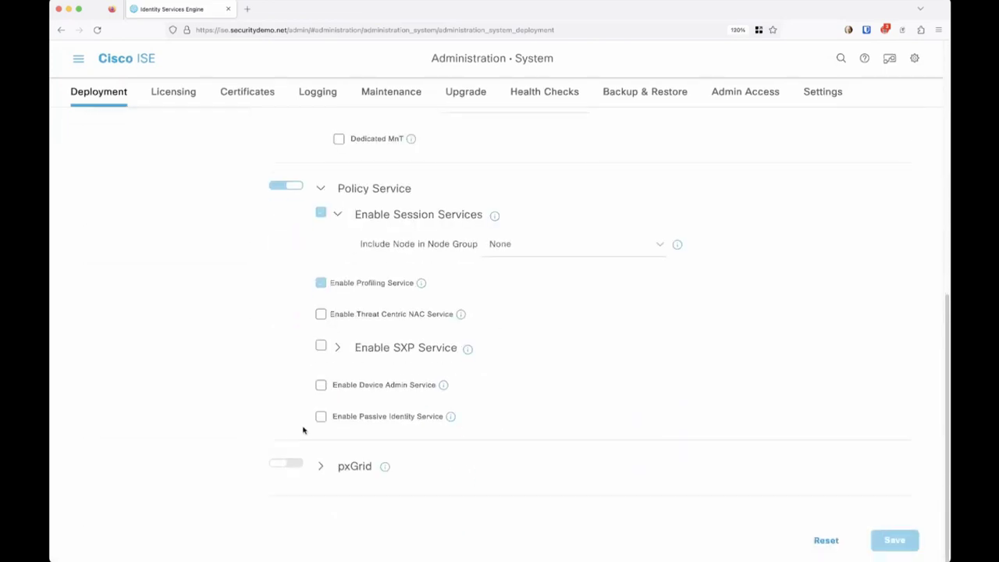
Step: Turn on the pxGrid persona for node ise and save the node
{"action": "left_click", "coordinate": [288, 474]}
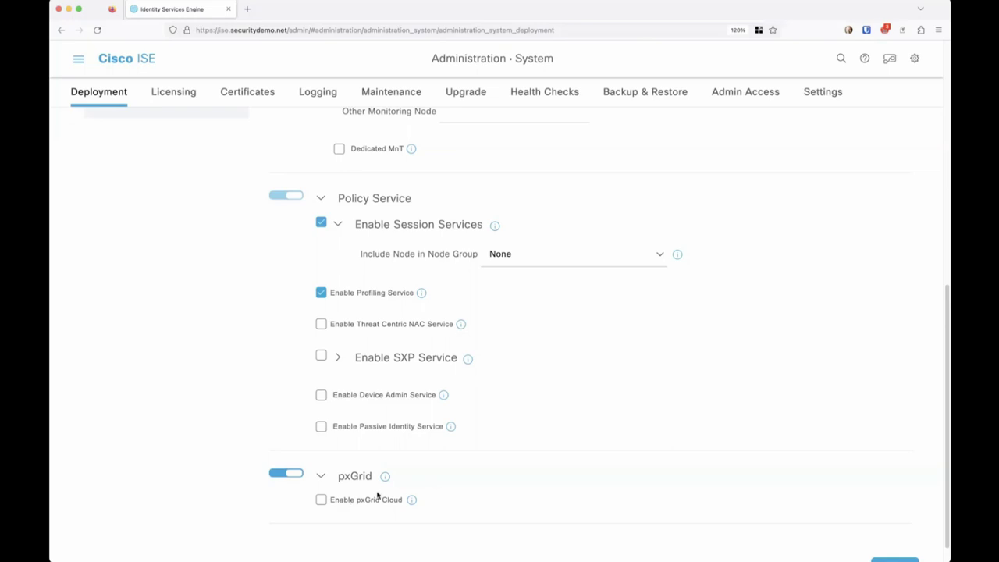
{"action": "mouse_move", "coordinate": [382, 479]}
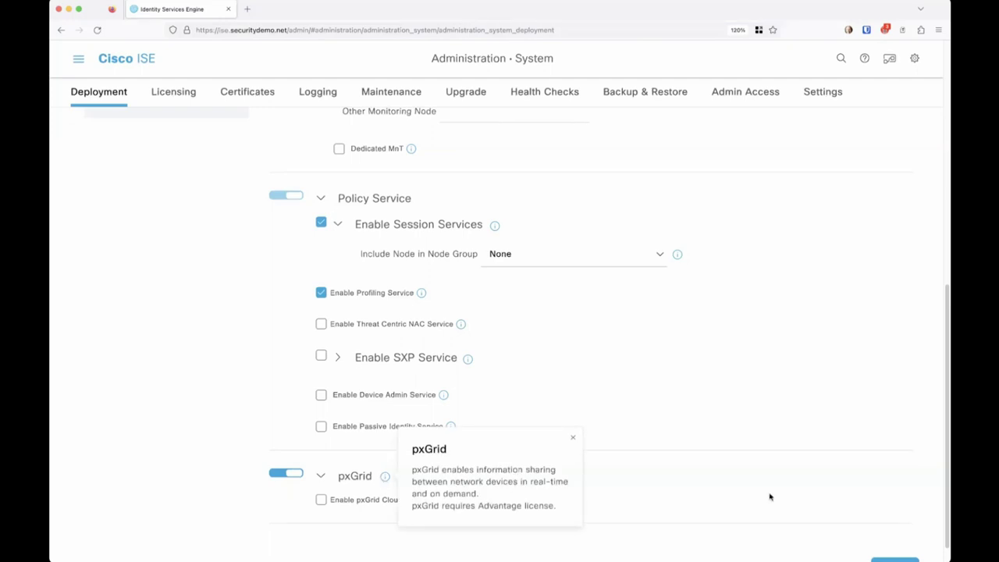
{"action": "scroll", "coordinate": [884, 538], "scroll_direction": "down", "scroll_amount": 1}
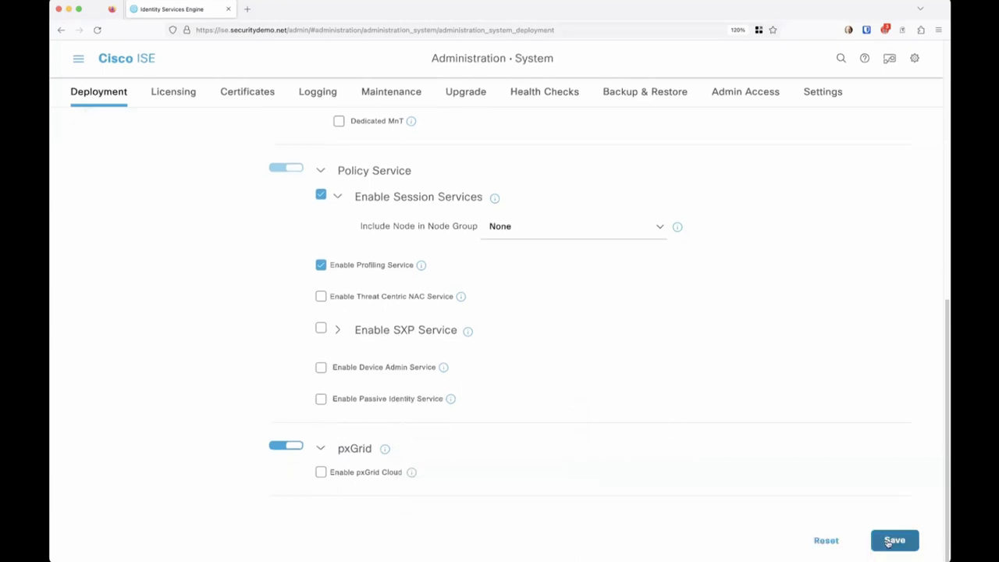
{"action": "left_click", "coordinate": [888, 540]}
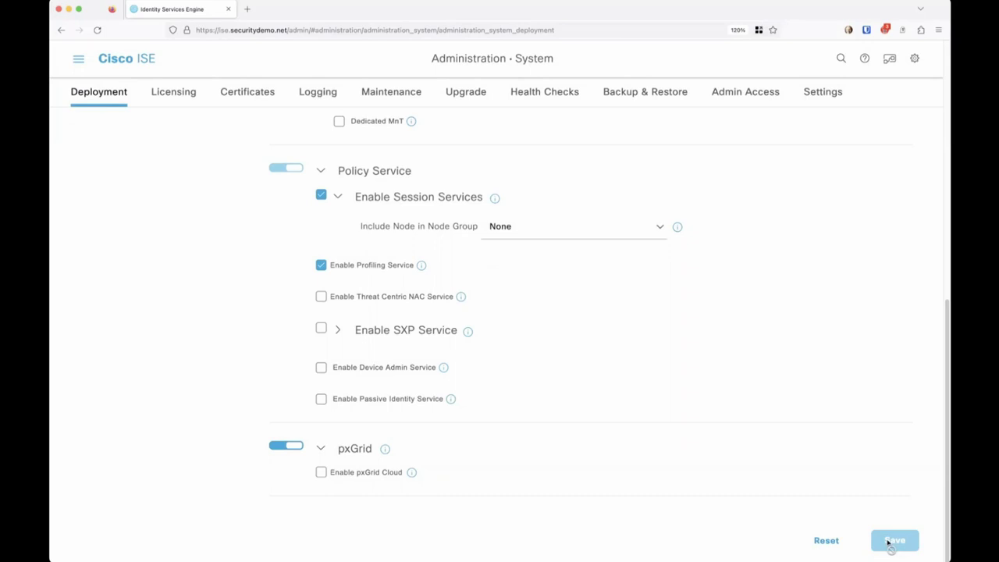
{"action": "mouse_move", "coordinate": [383, 451]}
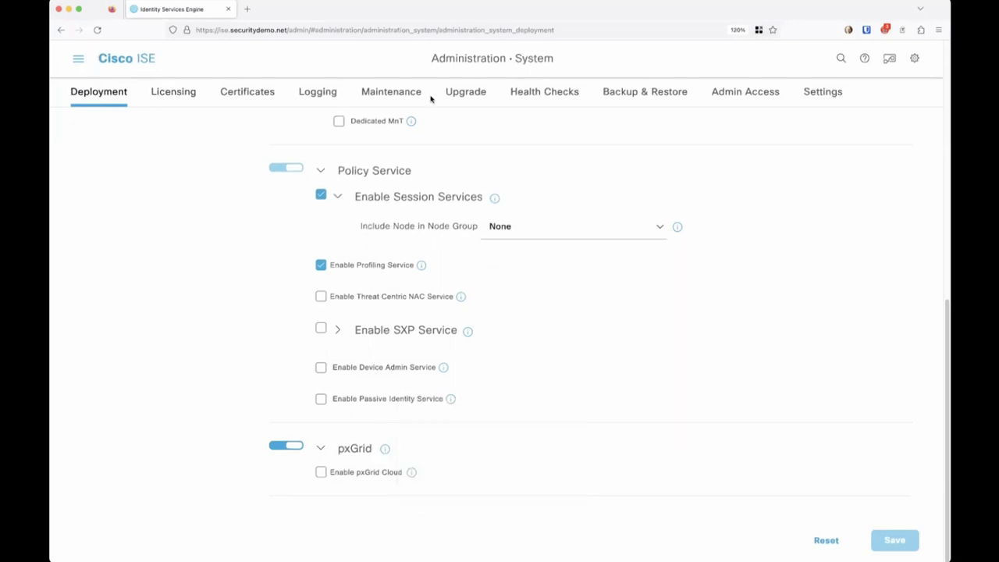
Step: Set ERS and Open API to read/write in API Service Settings and save, confirming the change
{"action": "left_click", "coordinate": [823, 93]}
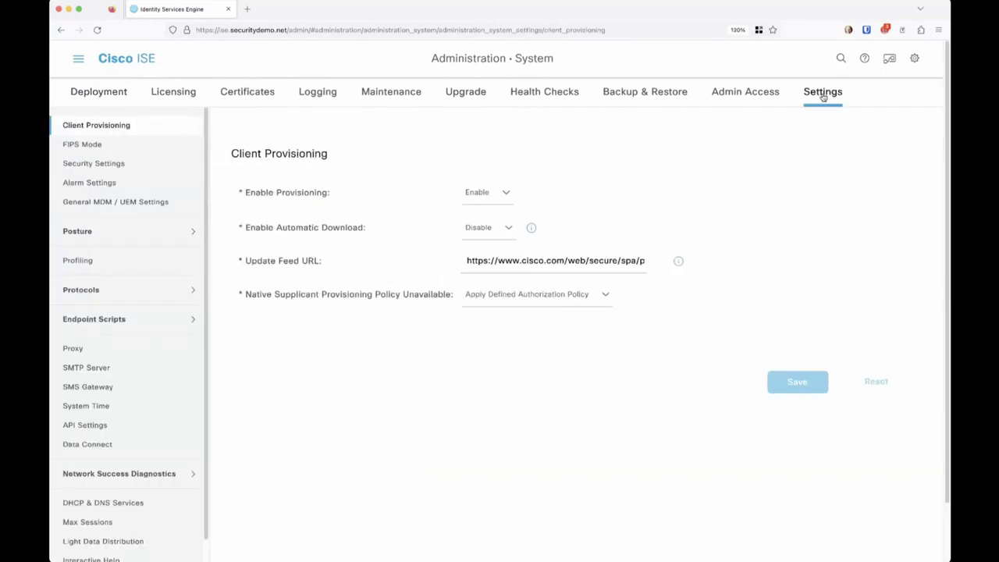
{"action": "left_click", "coordinate": [100, 426]}
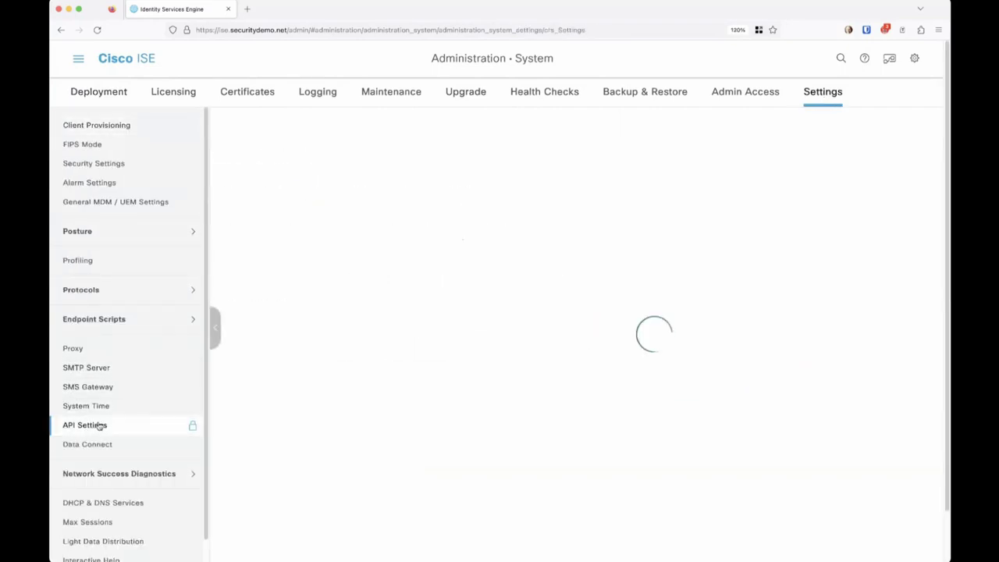
{"action": "left_click", "coordinate": [351, 173]}
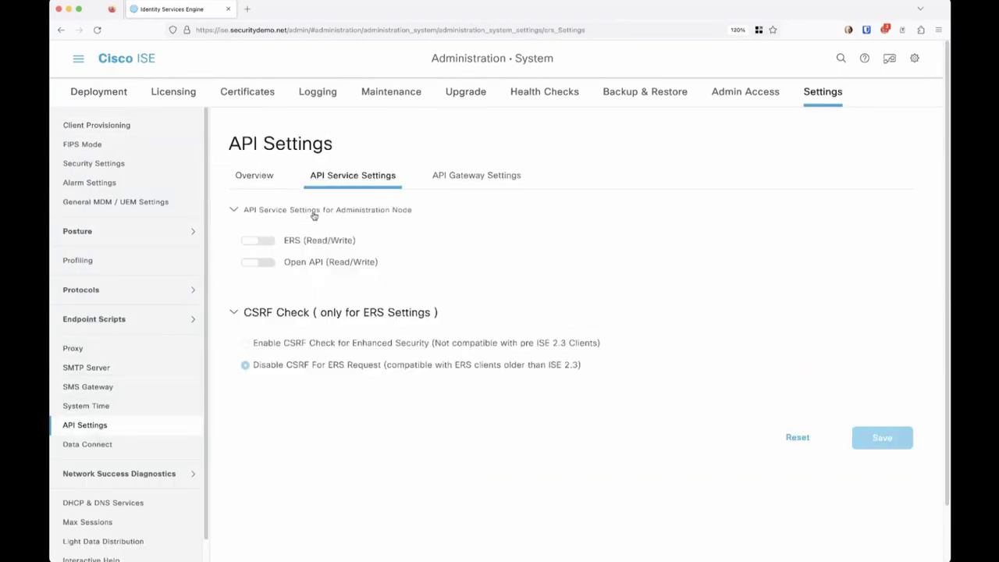
{"action": "left_click", "coordinate": [265, 240]}
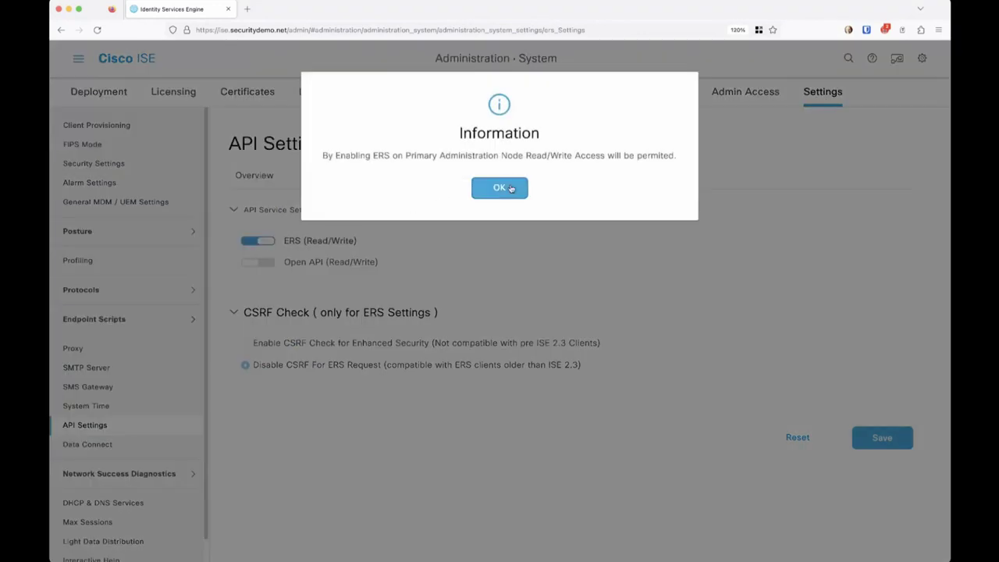
{"action": "left_click", "coordinate": [511, 188]}
{"action": "left_click", "coordinate": [257, 263]}
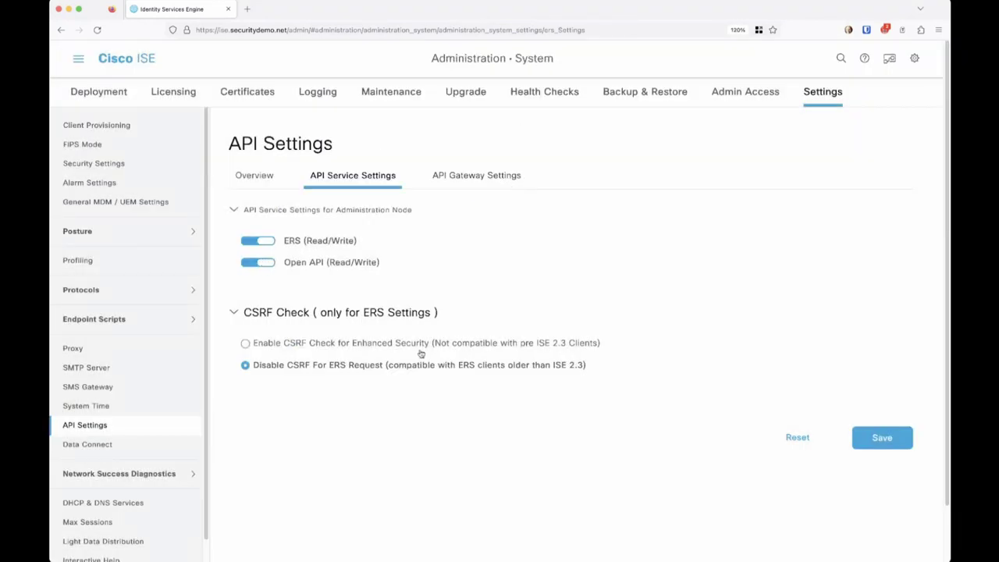
{"action": "left_click", "coordinate": [862, 435]}
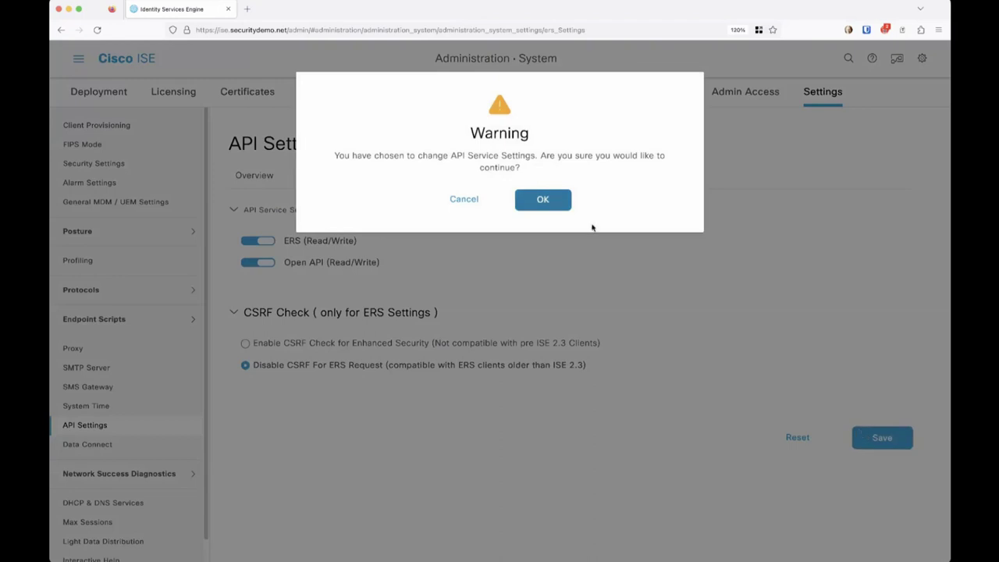
{"action": "left_click", "coordinate": [549, 201]}
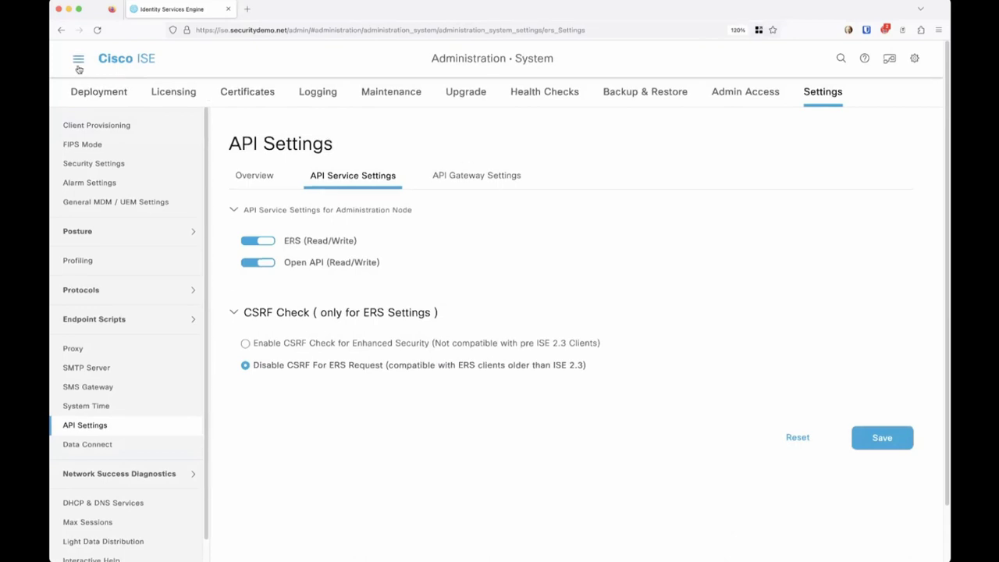
Step: Set the Default Network Device status to Enable and turn on RADIUS authentication
{"action": "left_click", "coordinate": [78, 68]}
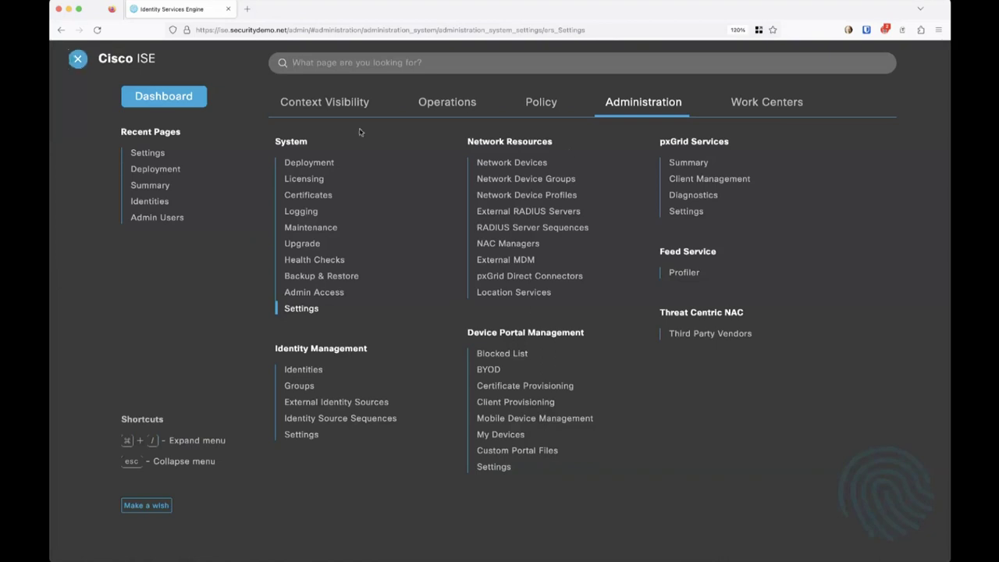
{"action": "left_click", "coordinate": [513, 164]}
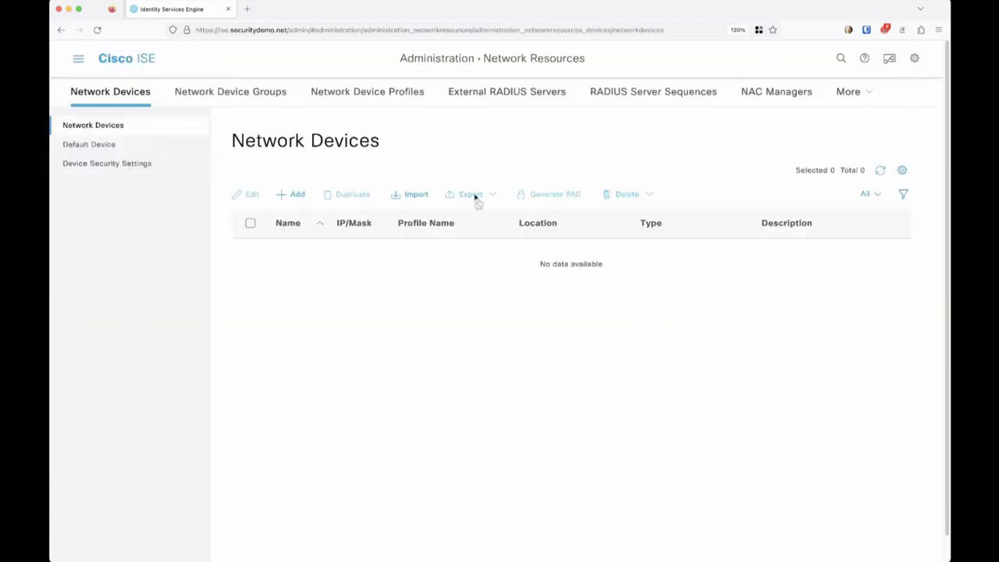
{"action": "left_click", "coordinate": [112, 150]}
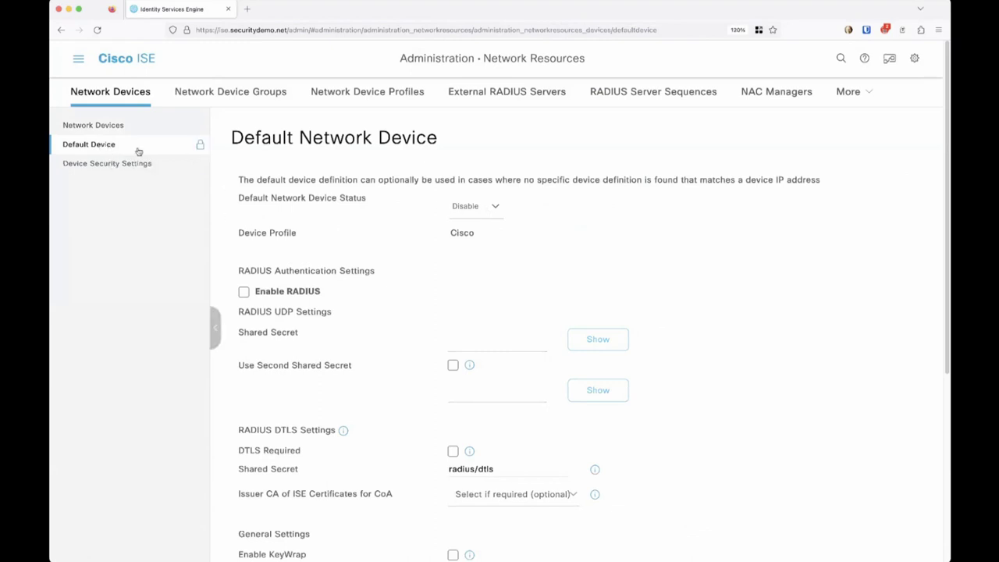
{"action": "left_click", "coordinate": [474, 205]}
{"action": "left_click", "coordinate": [472, 239]}
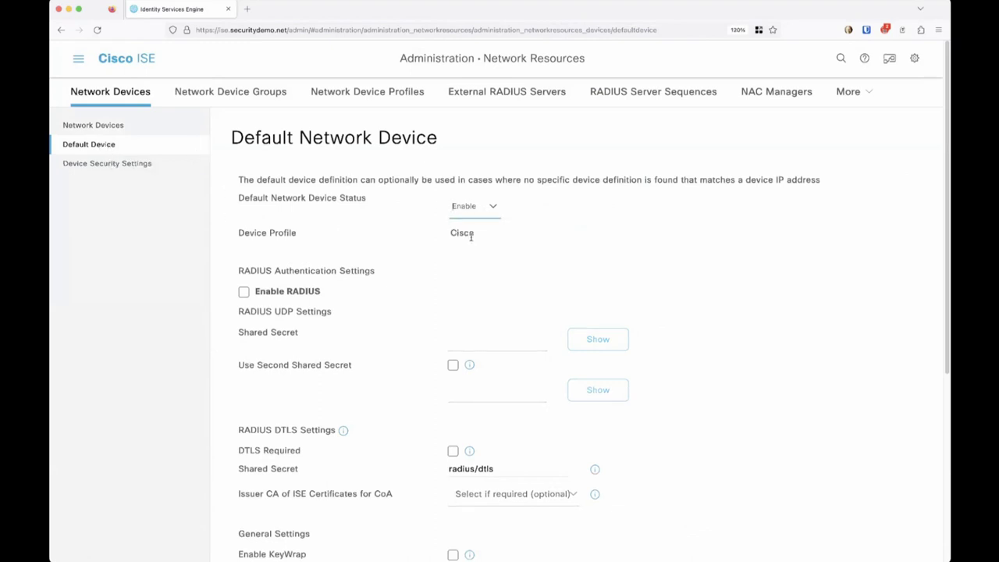
{"action": "left_click", "coordinate": [243, 291]}
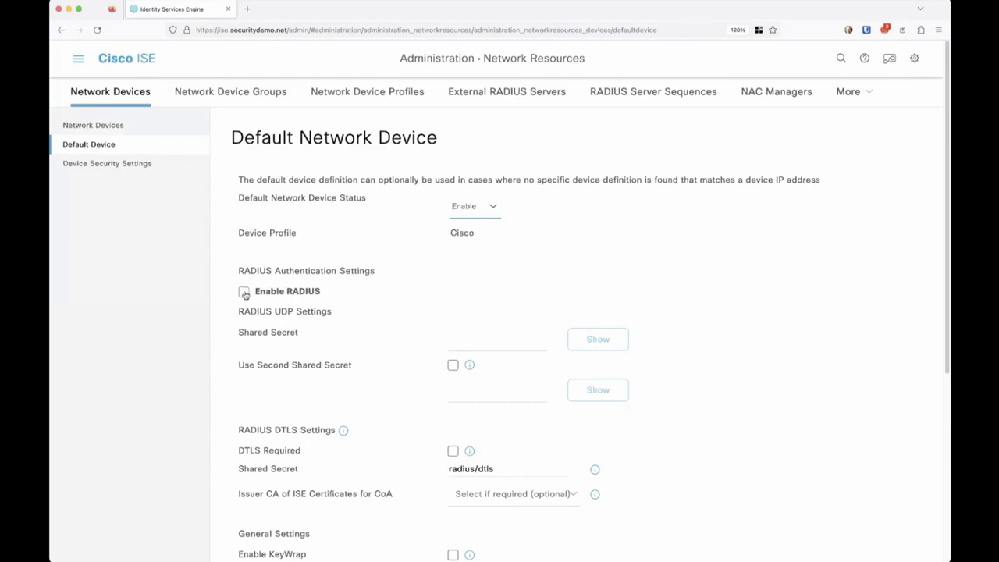
Step: Enter the RADIUS shared secret for the default device and save its settings
{"action": "left_click", "coordinate": [486, 339]}
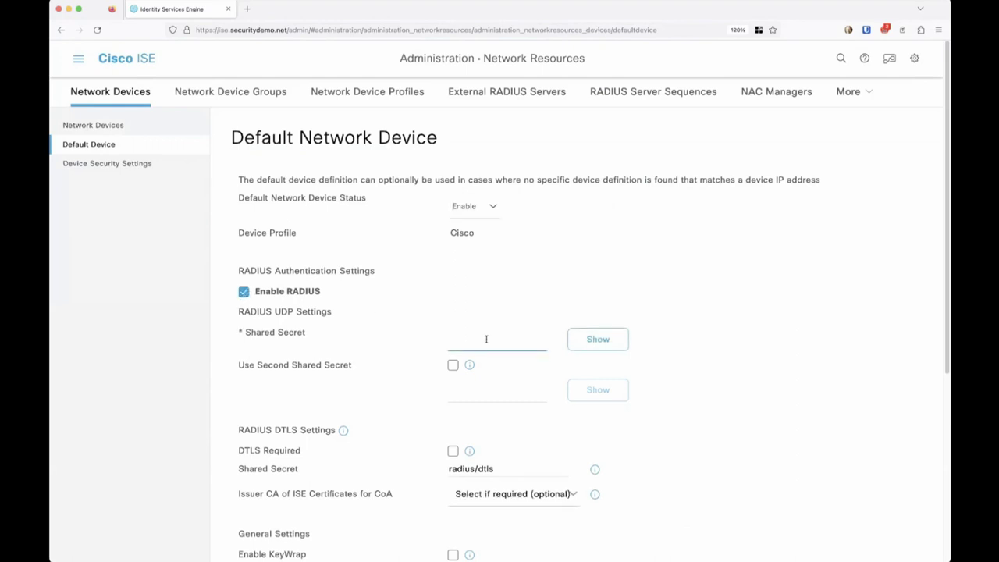
{"action": "left_click", "coordinate": [584, 343]}
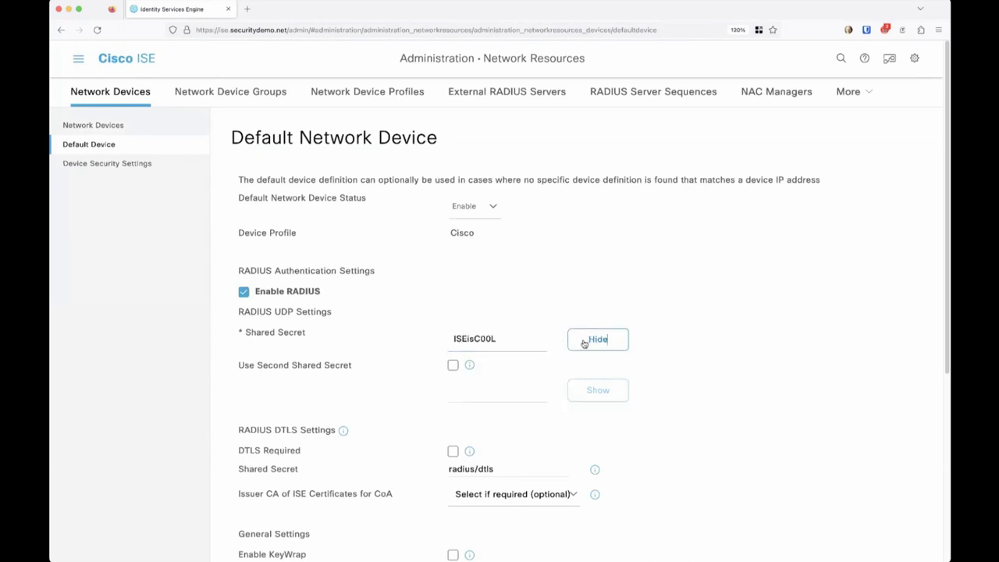
{"action": "left_click", "coordinate": [585, 344]}
{"action": "scroll", "coordinate": [760, 430], "scroll_direction": "down", "scroll_amount": 5}
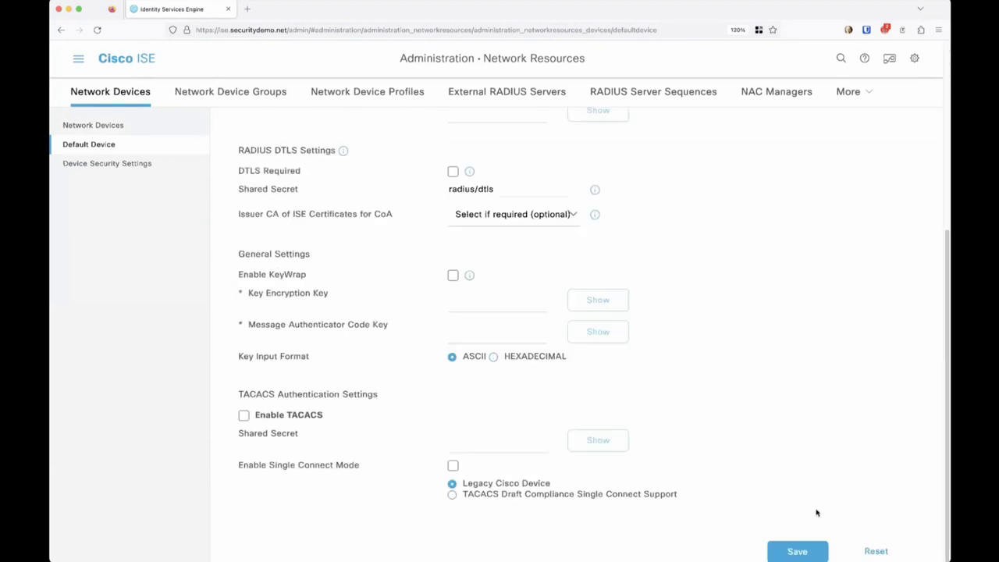
{"action": "left_click", "coordinate": [796, 551]}
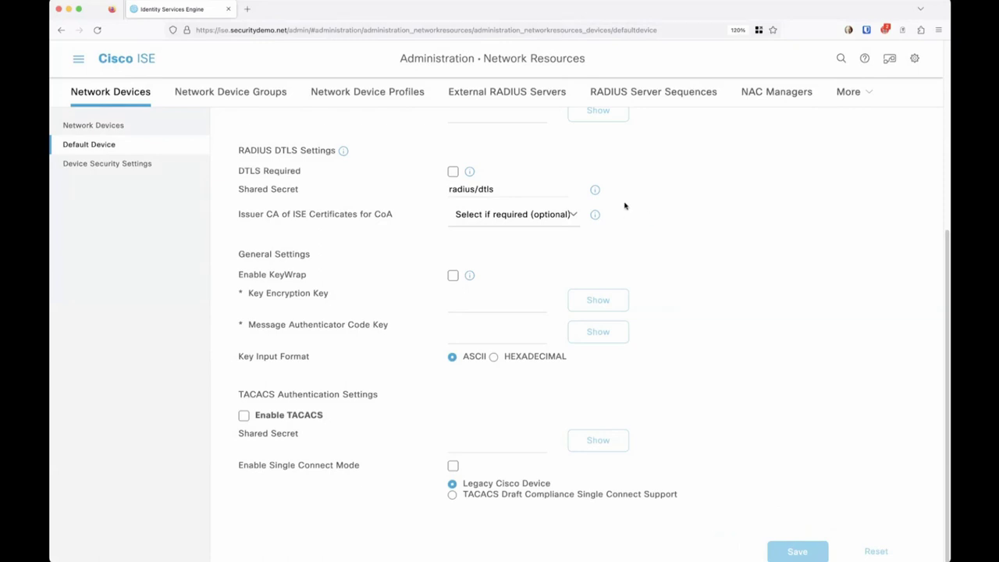
{"action": "left_click", "coordinate": [78, 59]}
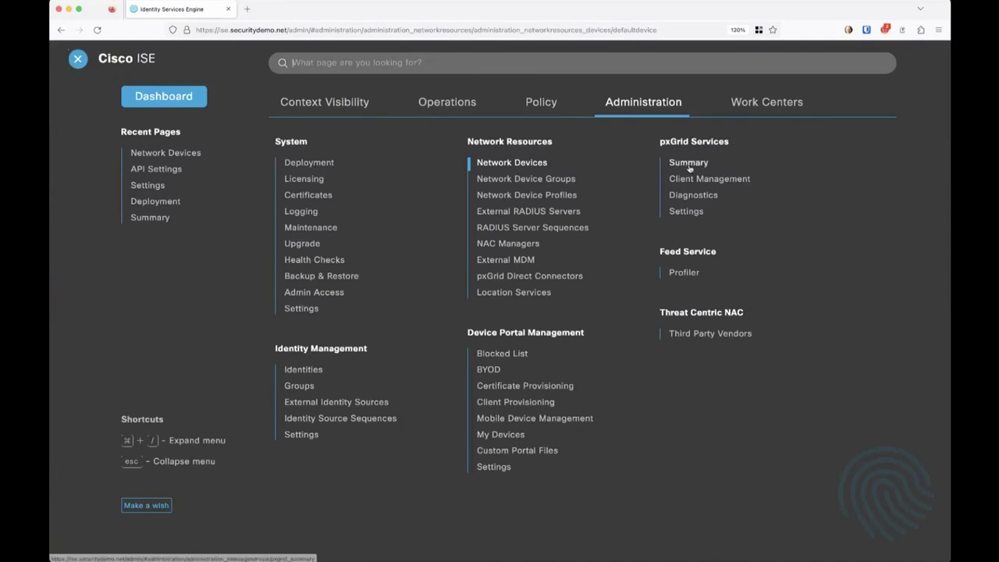
Step: Review the pxGrid Summary, Client Management and Diagnostics pages, ending on pxGrid Settings
{"action": "left_click", "coordinate": [689, 163]}
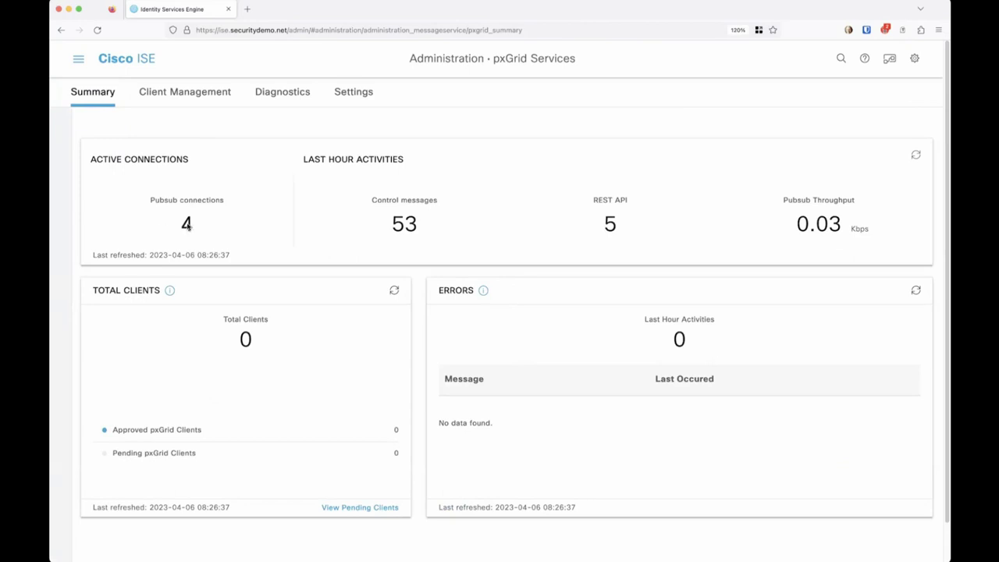
{"action": "left_click", "coordinate": [194, 101]}
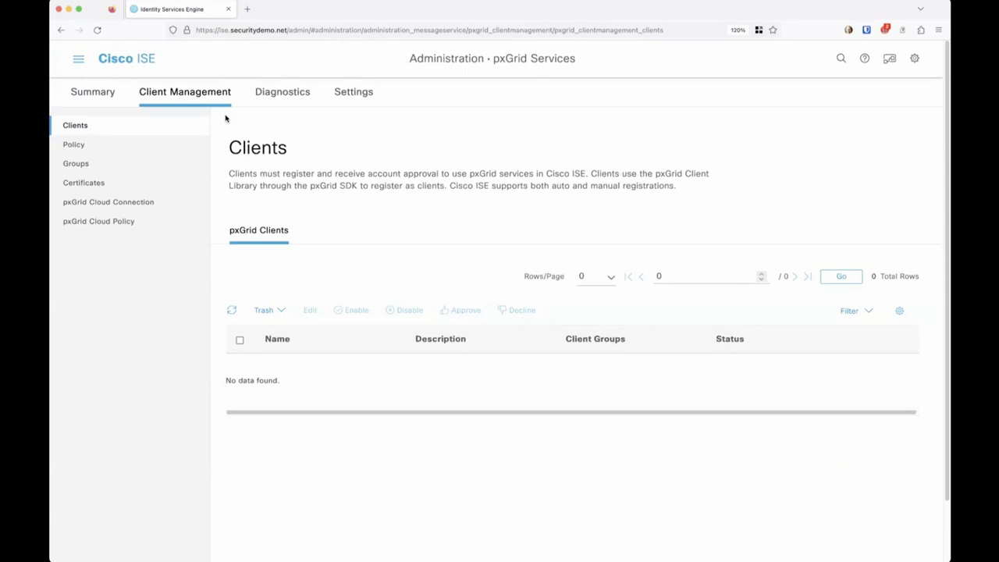
{"action": "left_click", "coordinate": [280, 99]}
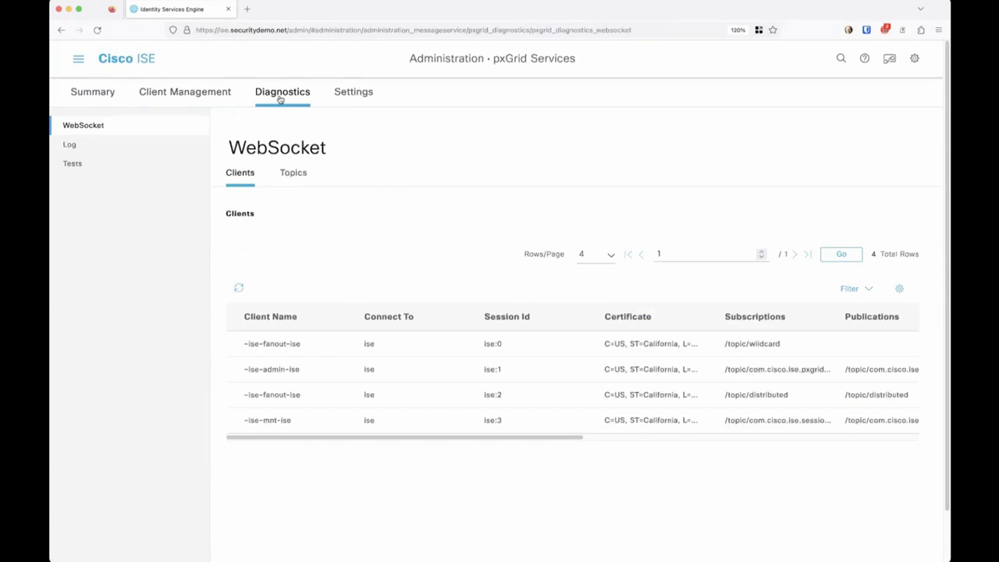
{"action": "left_click", "coordinate": [354, 95]}
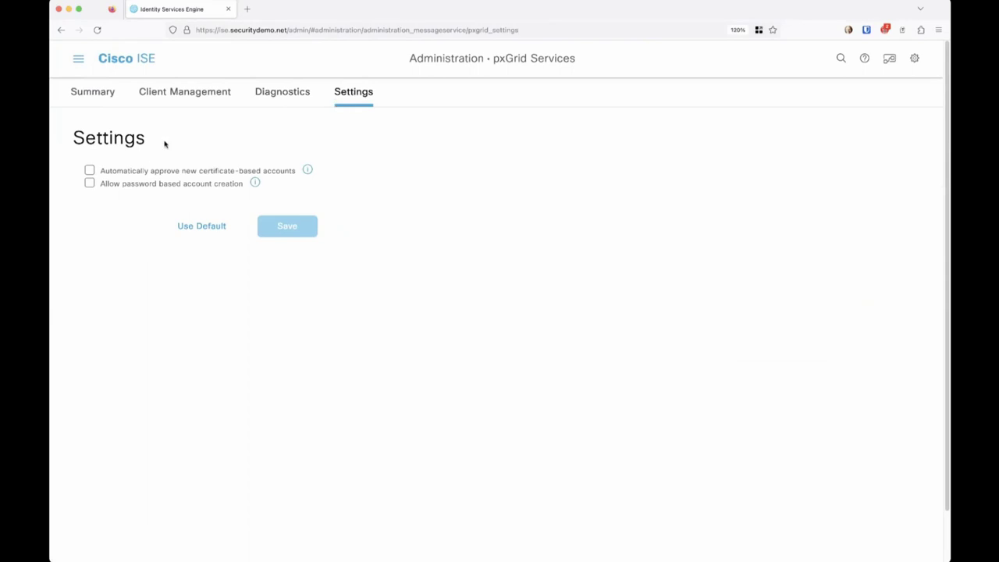
Step: Enable auto-approval of certificate-based accounts and password-based account creation, save, and view the Clients list
{"action": "left_click", "coordinate": [90, 171]}
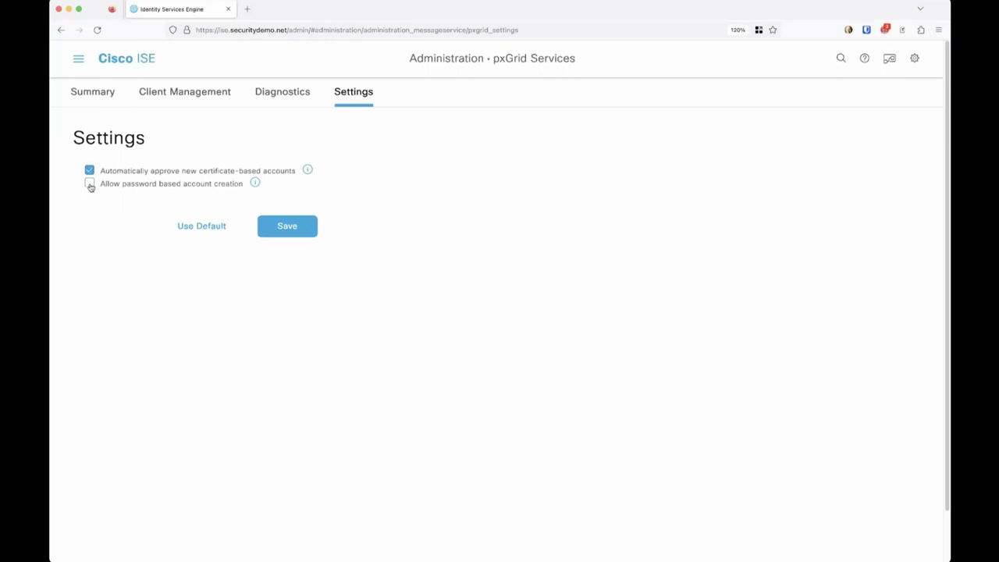
{"action": "left_click", "coordinate": [91, 186]}
{"action": "left_click", "coordinate": [289, 233]}
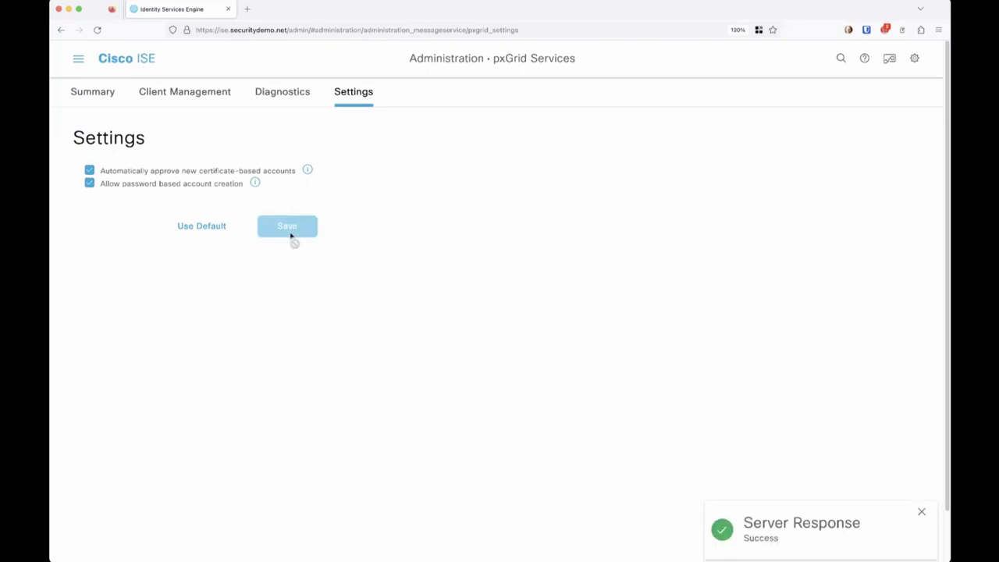
{"action": "left_click", "coordinate": [190, 96]}
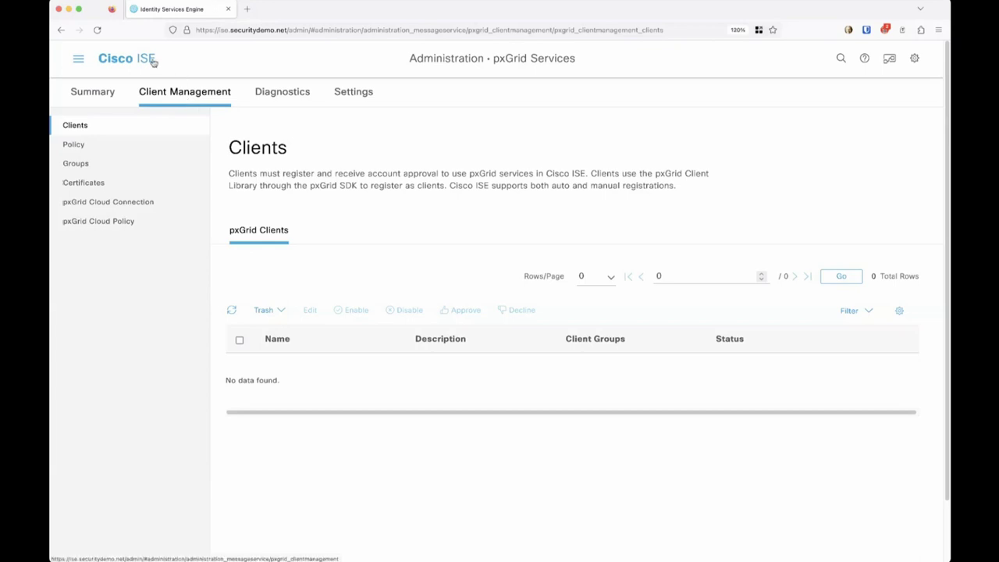
Step: Open Operations > RADIUS > Live Logs and refresh until the new authentications appear
{"action": "left_click", "coordinate": [76, 62]}
{"action": "left_click", "coordinate": [446, 103]}
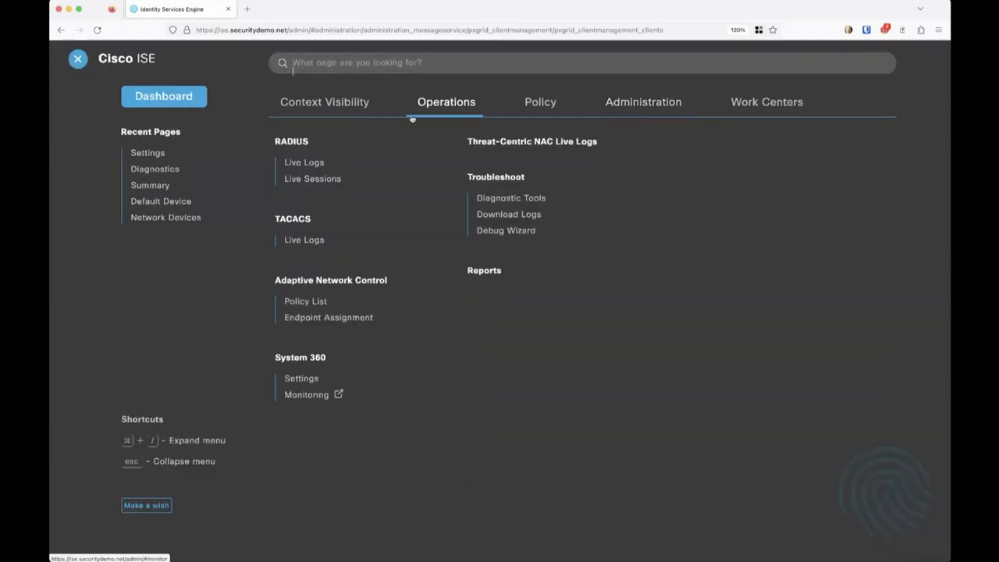
{"action": "left_click", "coordinate": [306, 164]}
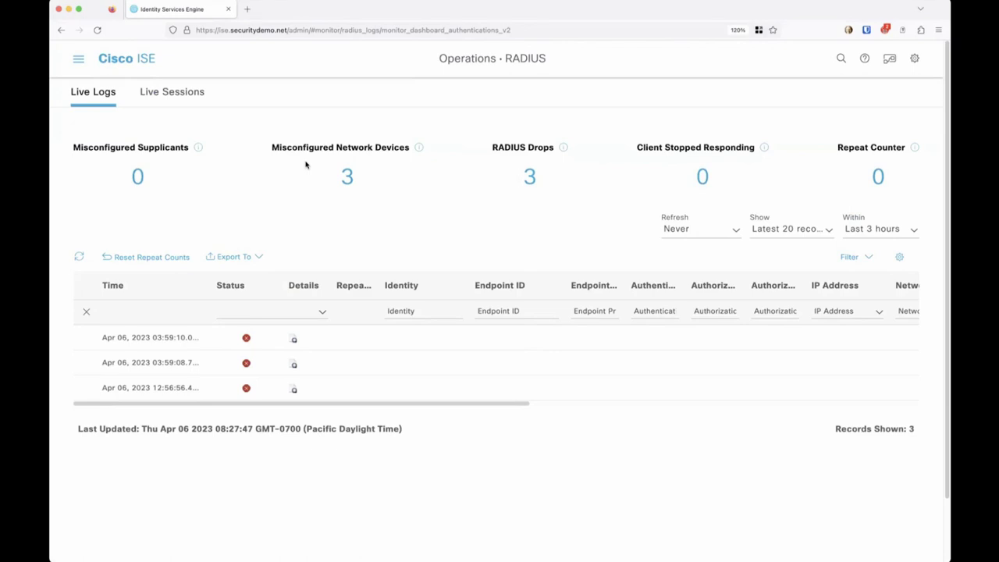
{"action": "left_click", "coordinate": [82, 257]}
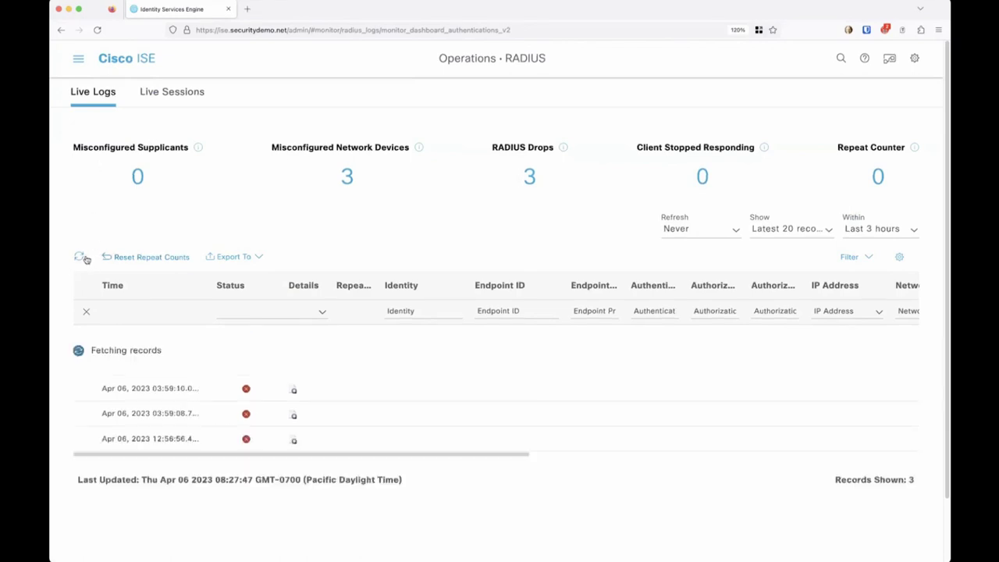
{"action": "left_click", "coordinate": [81, 258]}
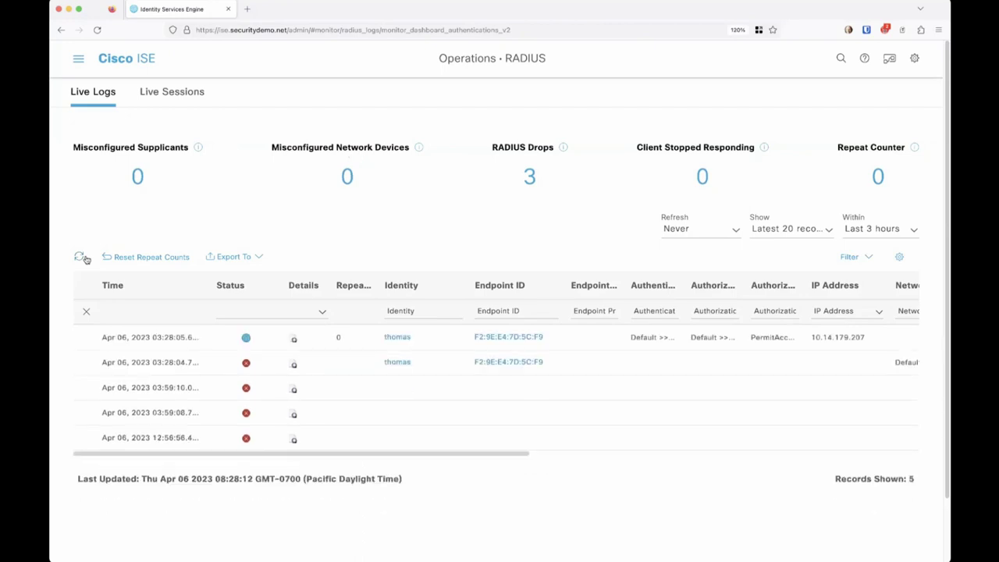
{"action": "left_click", "coordinate": [81, 257]}
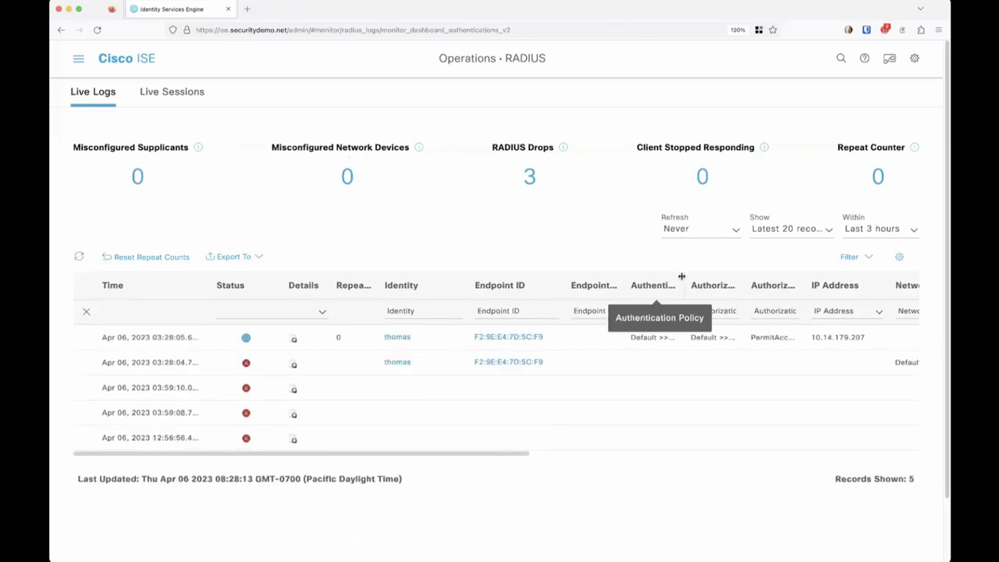
Step: Widen the Authentication and Authorization Policy columns and set auto-refresh to every 10 seconds
{"action": "left_click_drag", "start_coordinate": [679, 274], "coordinate": [708, 278]}
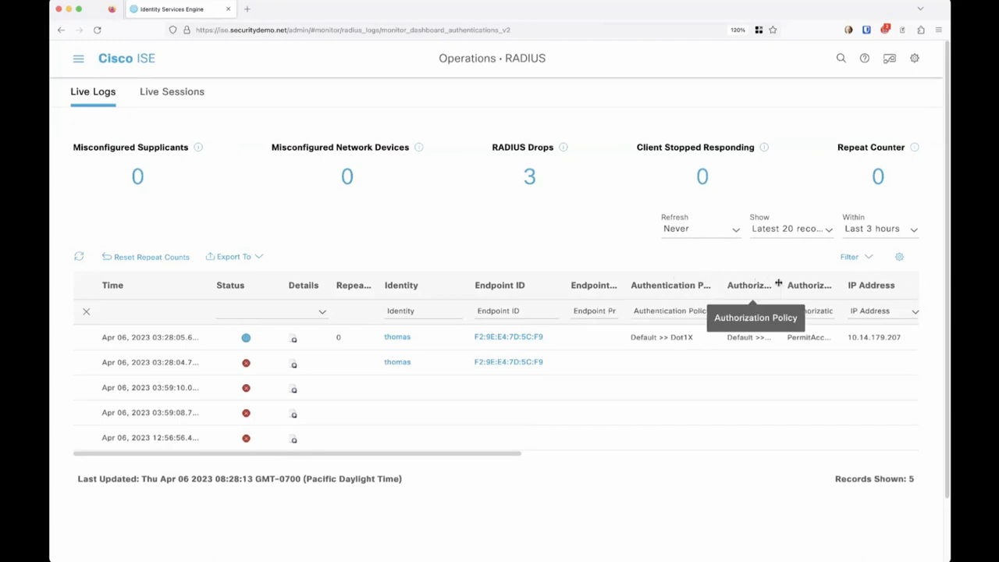
{"action": "left_click_drag", "start_coordinate": [778, 286], "coordinate": [862, 291]}
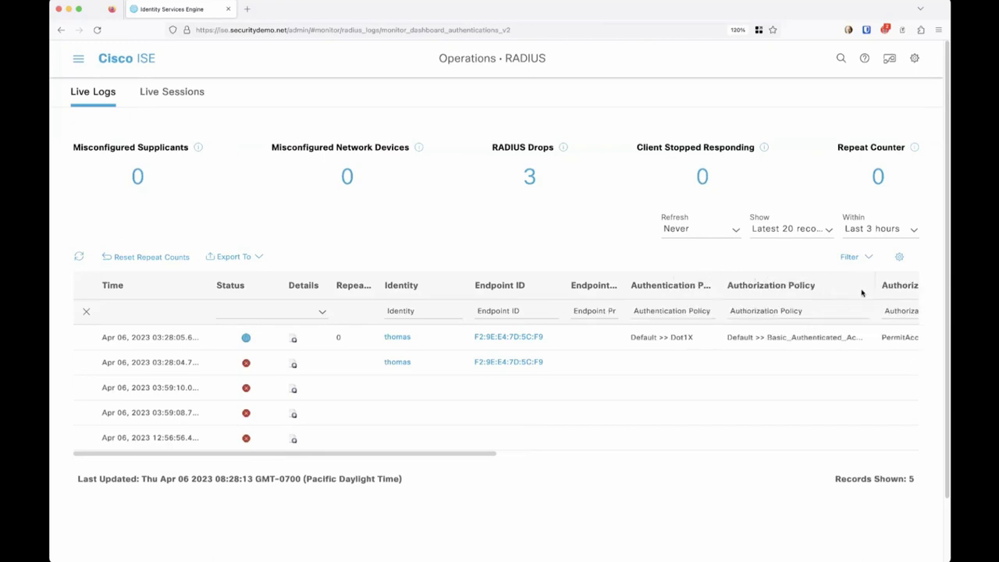
{"action": "left_click", "coordinate": [79, 257]}
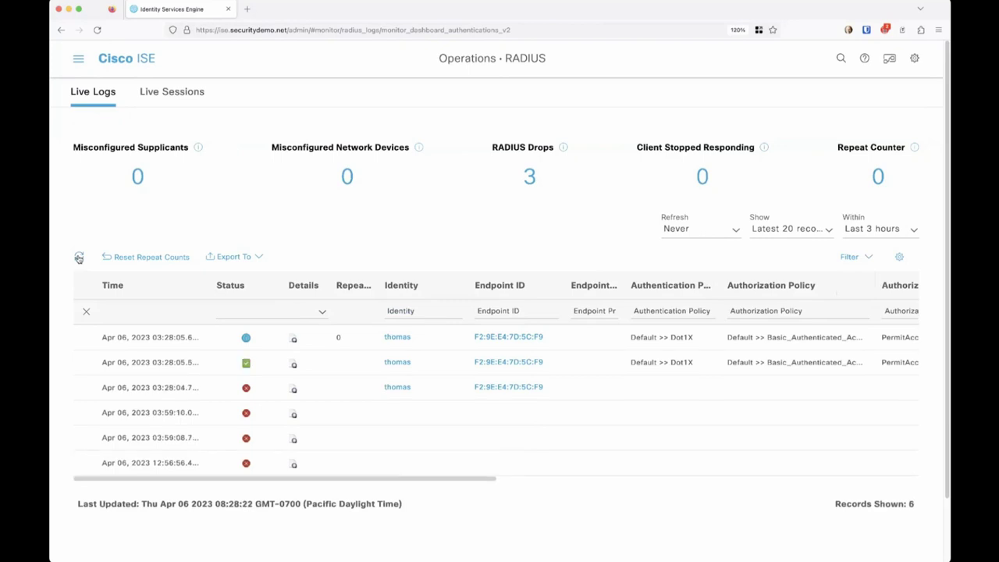
{"action": "left_click", "coordinate": [676, 235]}
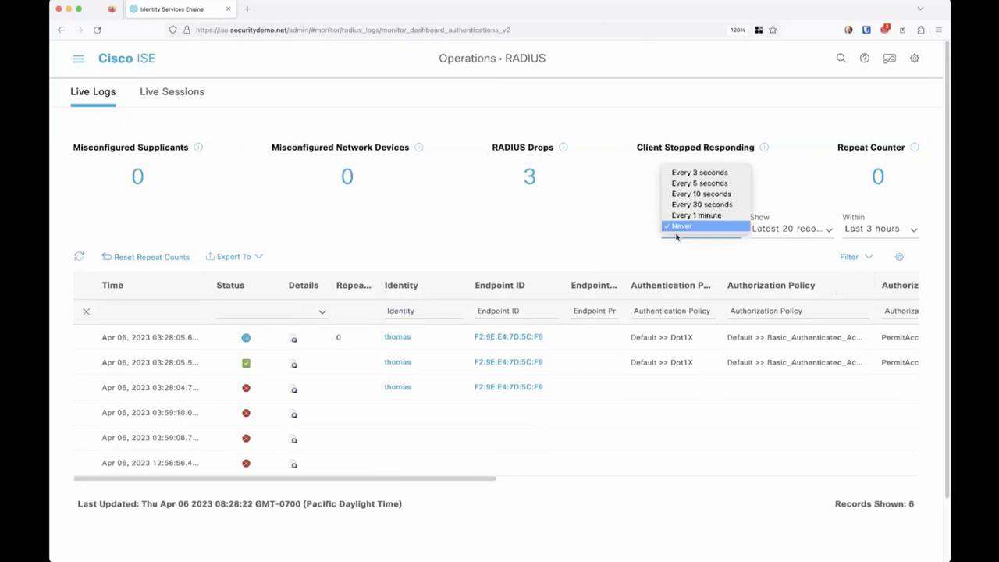
{"action": "left_click", "coordinate": [690, 194]}
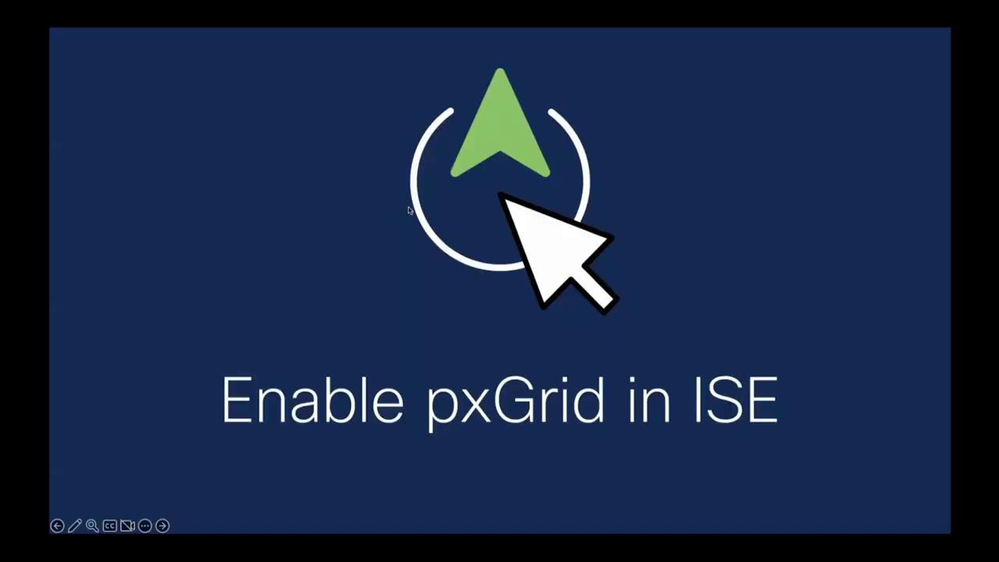
Step: Exit the slide show, then briefly present through the Context: Build, Summarize, Exchange slide
{"action": "left_click", "coordinate": [408, 210]}
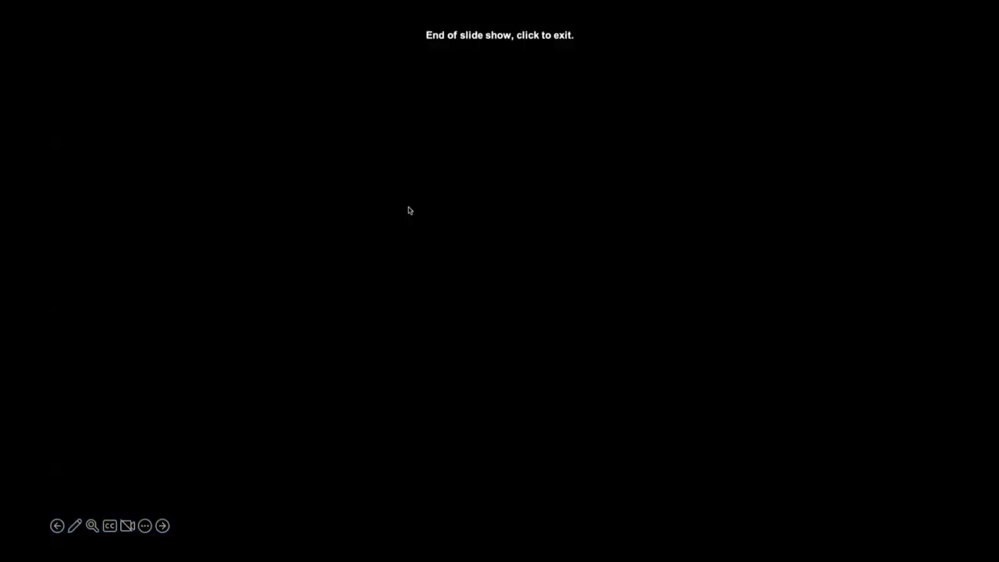
{"action": "left_click", "coordinate": [408, 210]}
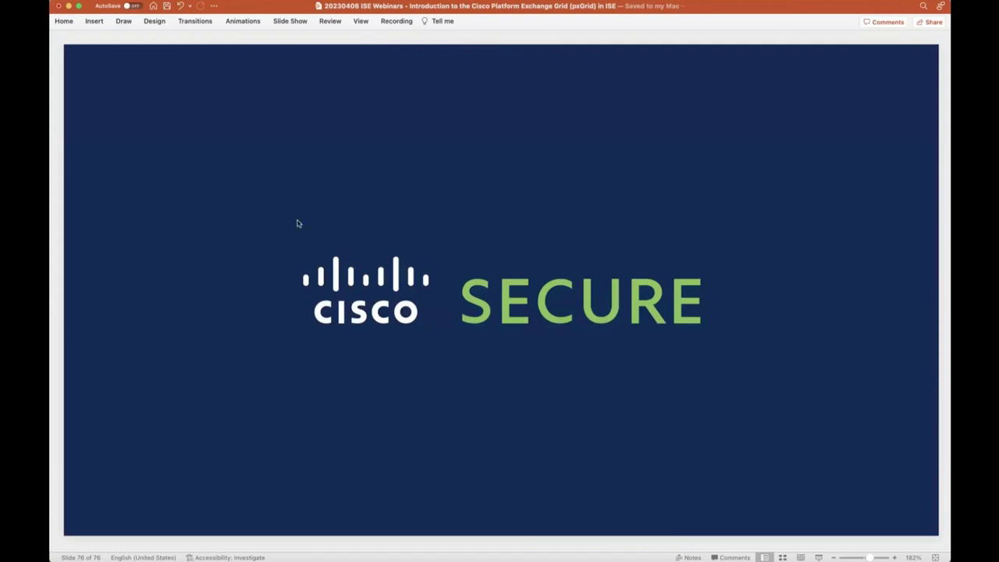
{"action": "key", "text": "super+Return"}
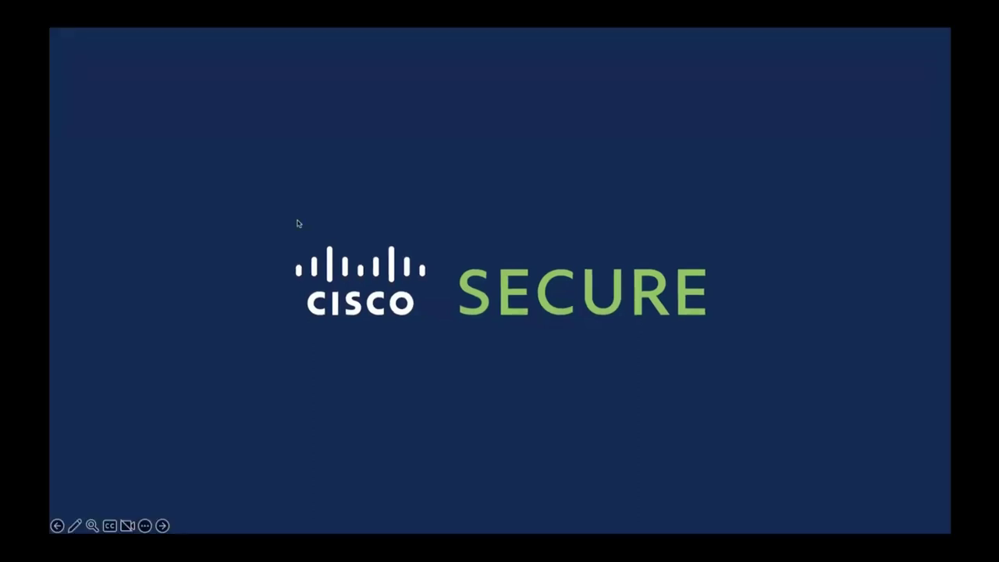
{"action": "left_click", "coordinate": [297, 224]}
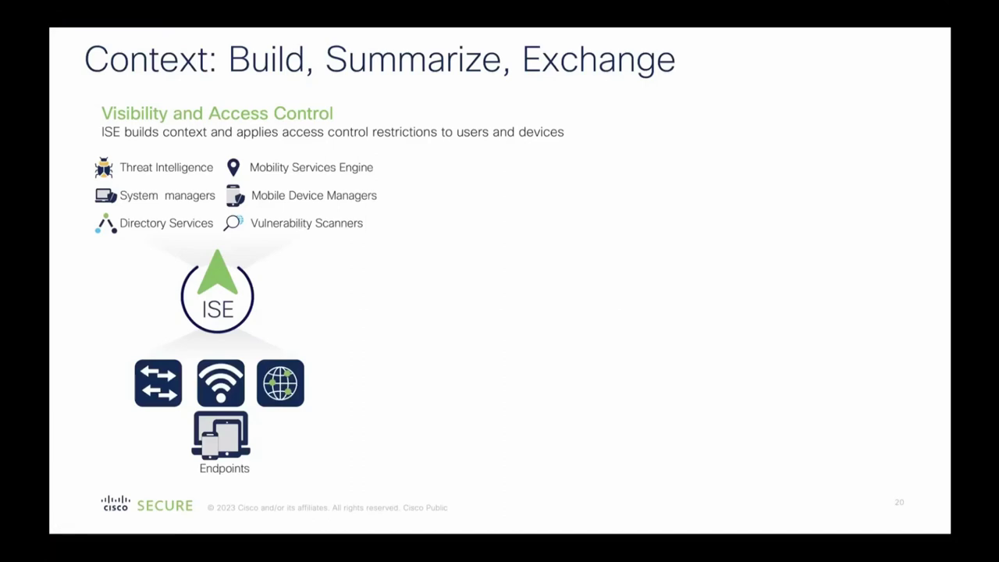
{"action": "key", "text": "Escape"}
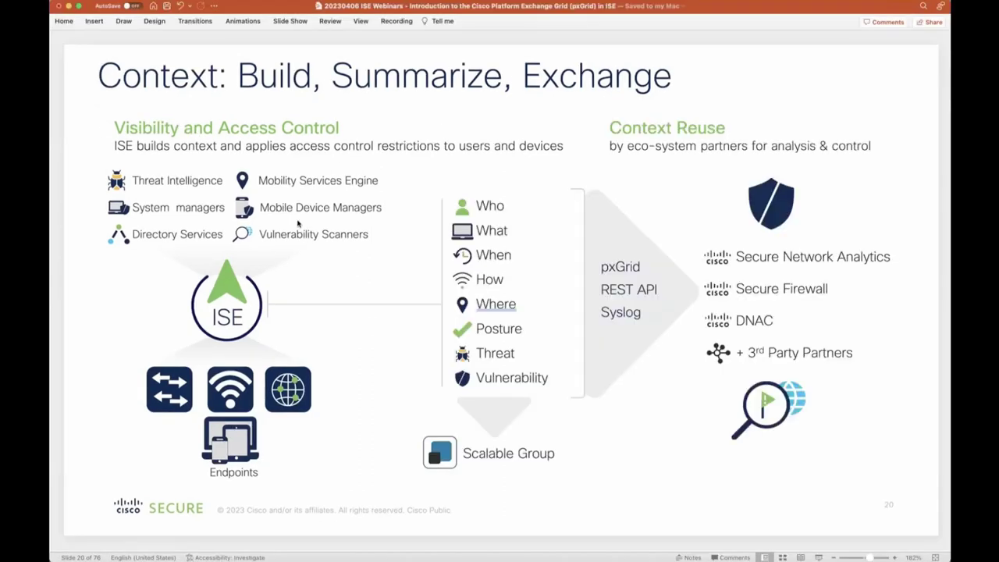
Step: Present slide 32, the pxGrid machine-to-machine framework definition, full screen
{"action": "scroll", "coordinate": [297, 224], "scroll_direction": "down", "scroll_amount": 10}
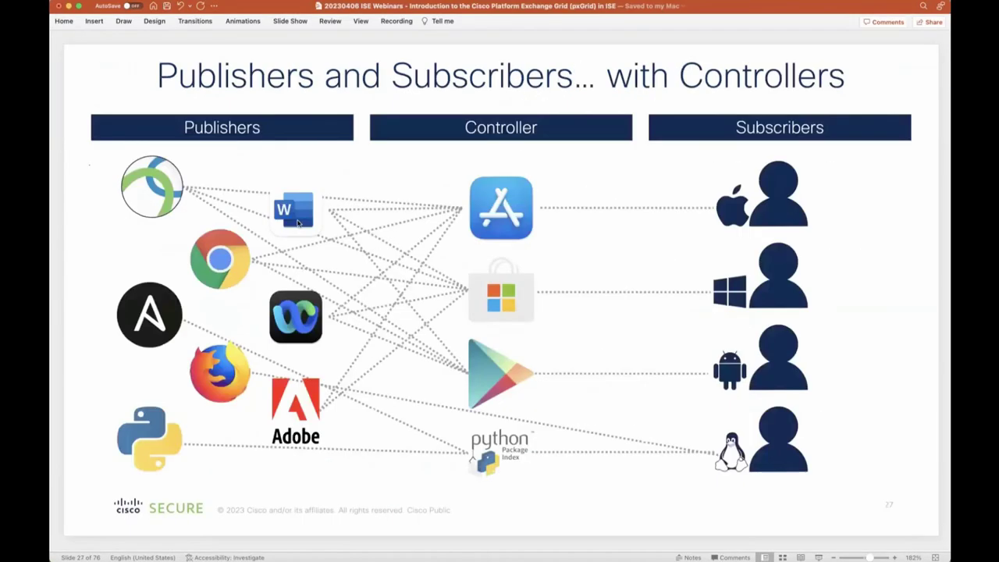
{"action": "scroll", "coordinate": [297, 220], "scroll_direction": "down", "scroll_amount": 2}
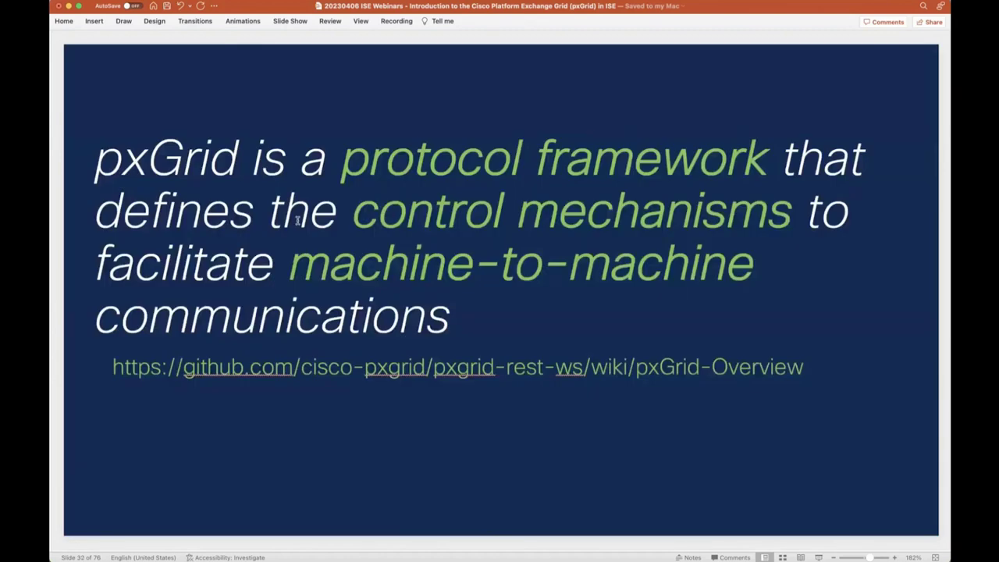
{"action": "key", "text": "super+shift+Return"}
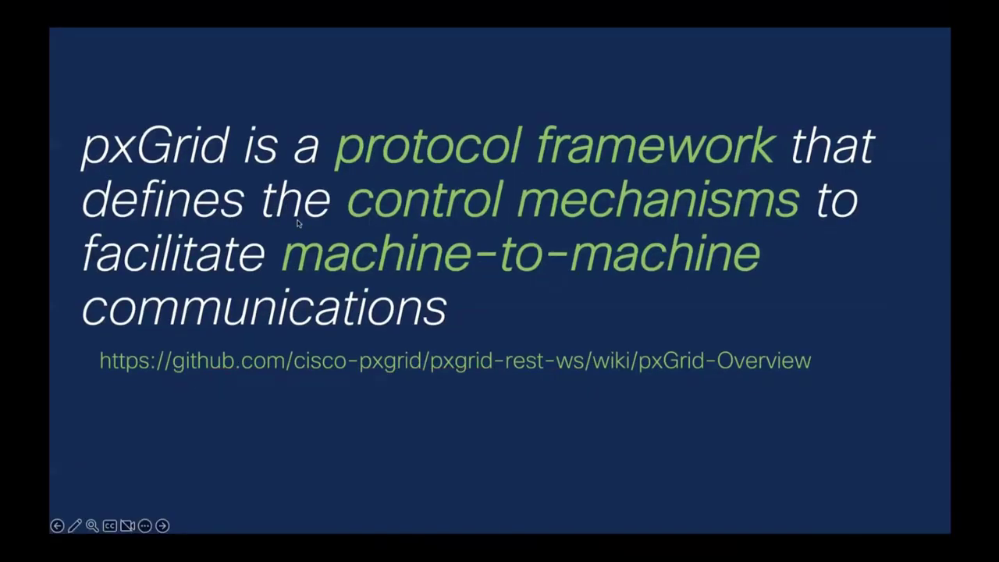
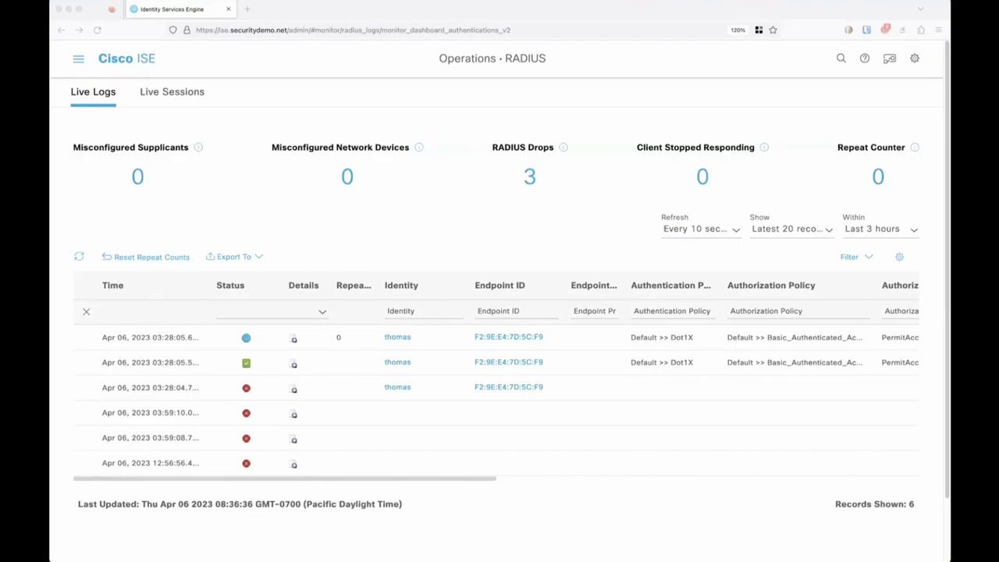
Step: Switch from the ISE RADIUS Live Logs page to the Warp terminal
{"action": "key", "text": "super+Tab"}
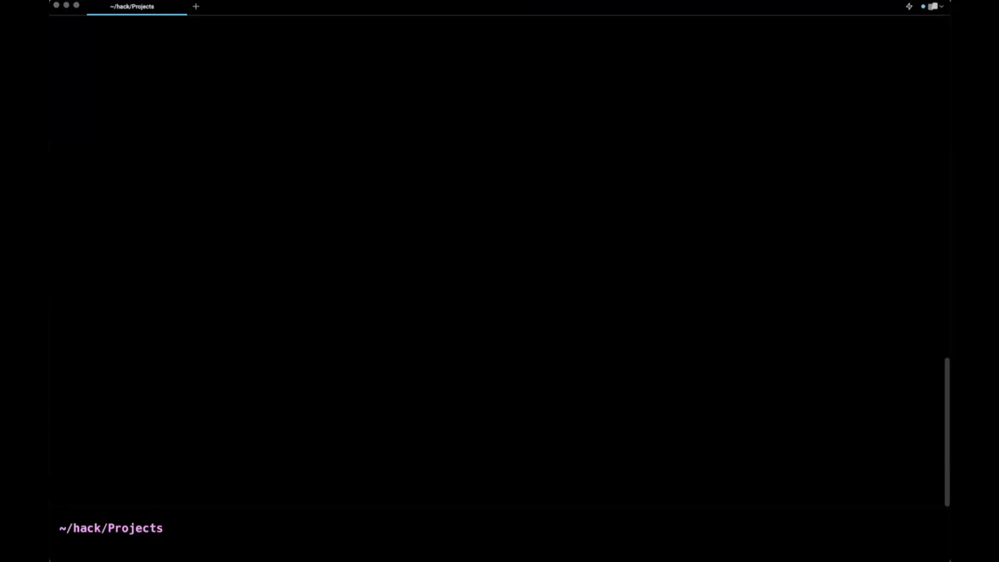
Step: Create the ISE_pxGrid_Tutorial folder with mkdir
{"action": "left_click", "coordinate": [191, 547]}
{"action": "type", "text": "mkdir ISE_pxGrid_Tutorial"}
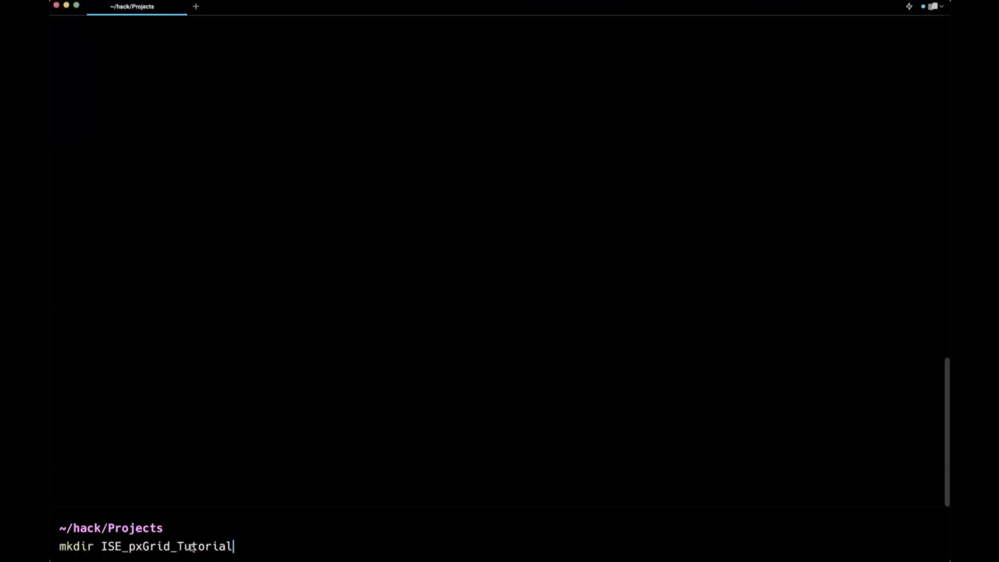
{"action": "key", "text": "Return"}
Step: Change into ISE_pxGrid_Tutorial using Tab completion of the folder name
{"action": "type", "text": "cd ISE"}
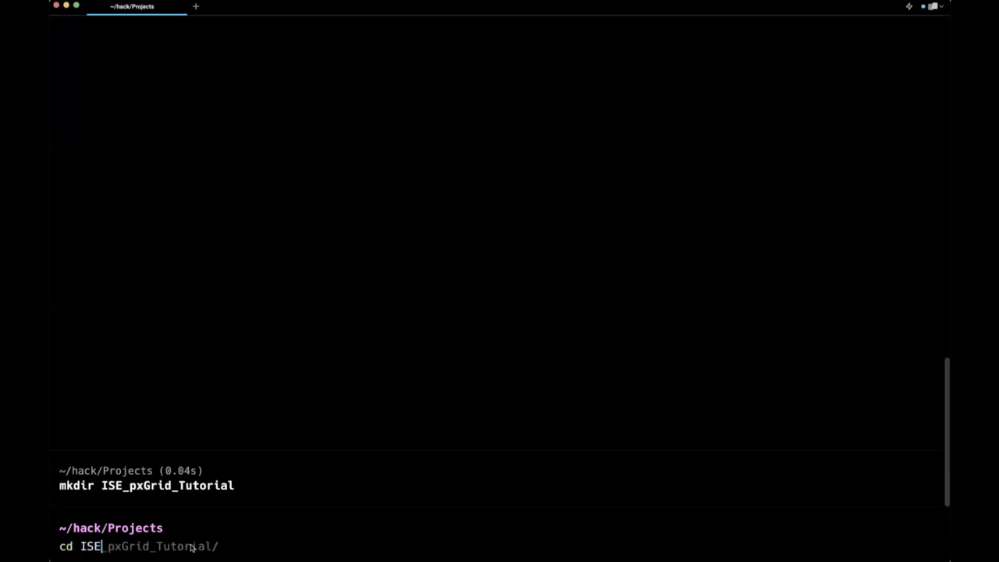
{"action": "key", "text": "Tab"}
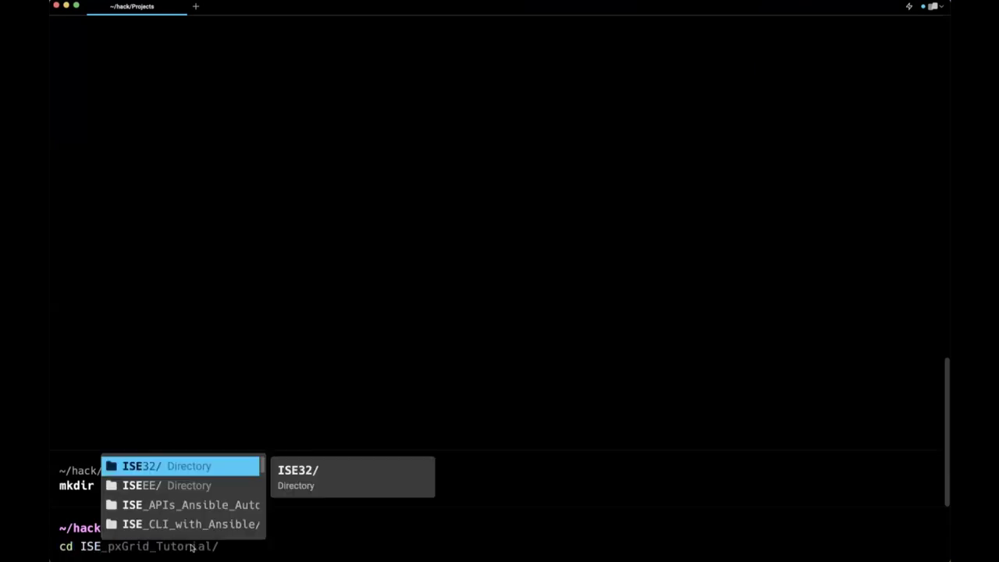
{"action": "key", "text": "Right"}
{"action": "key", "text": "Return"}
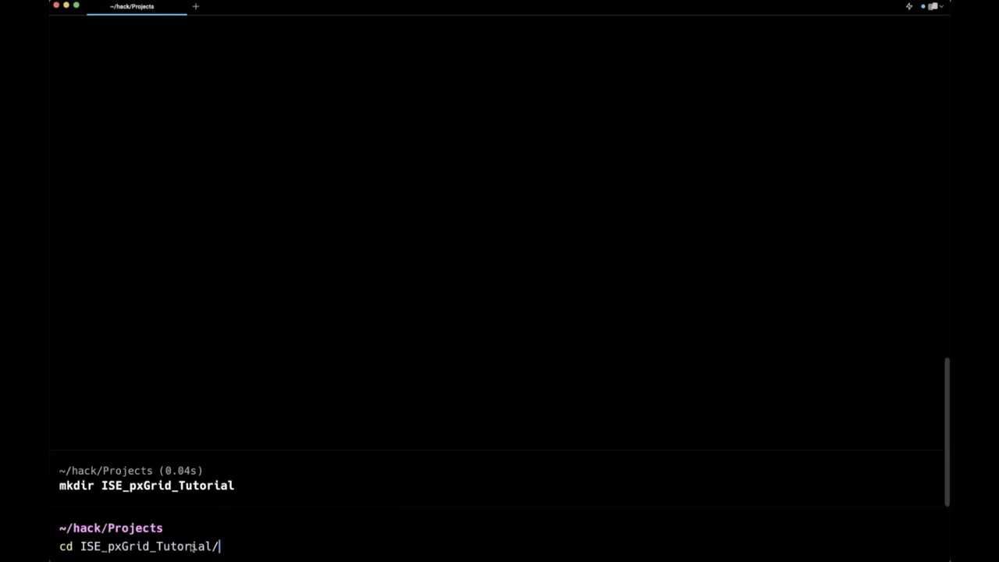
{"action": "key", "text": "Return"}
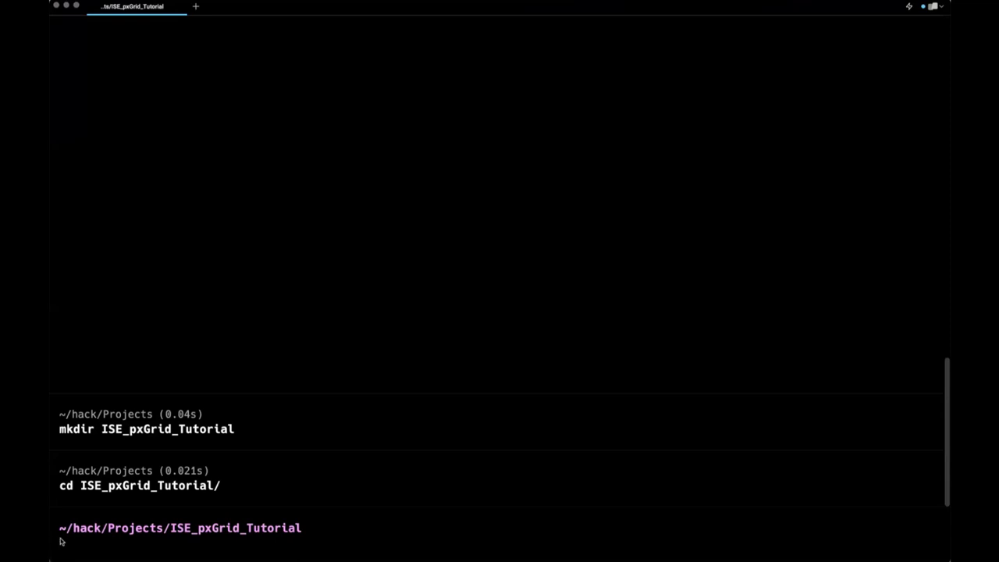
Step: Run python -m ensurepip --upgrade and pip3 install pipenv, both already satisfied
{"action": "type", "text": "python -m ensurepip --upgrade"}
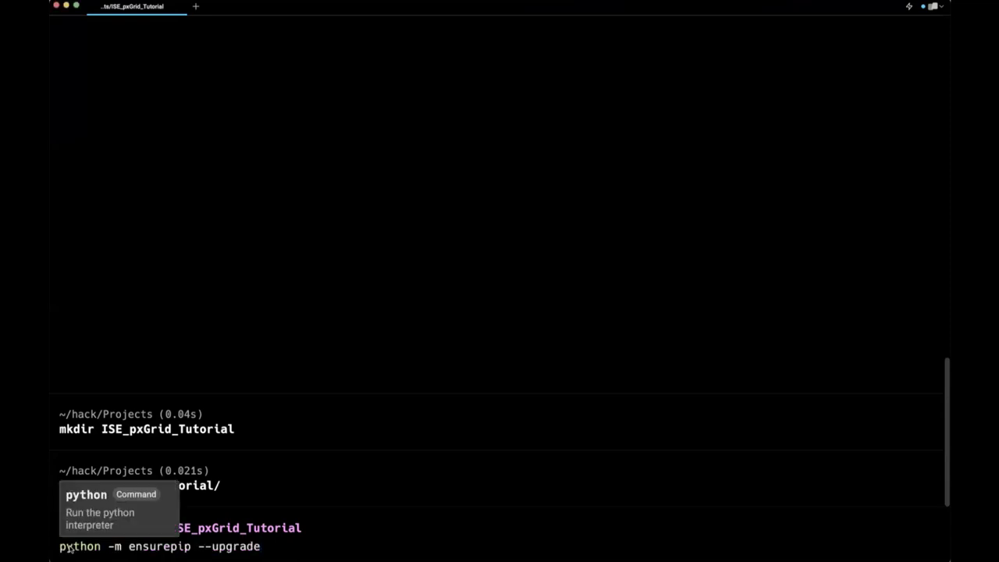
{"action": "key", "text": "Return"}
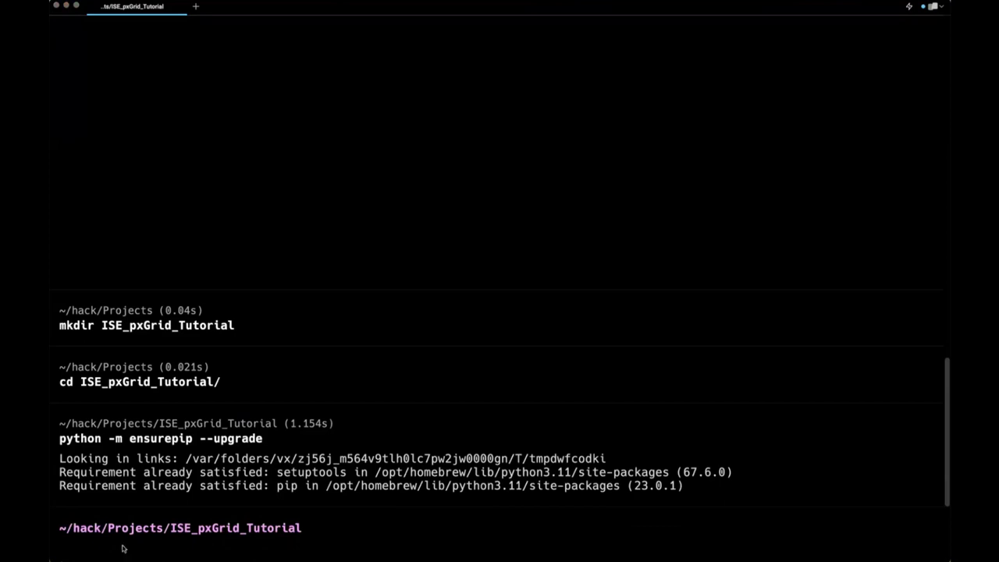
{"action": "type", "text": "pip3 install pipenv"}
{"action": "key", "text": "Return"}
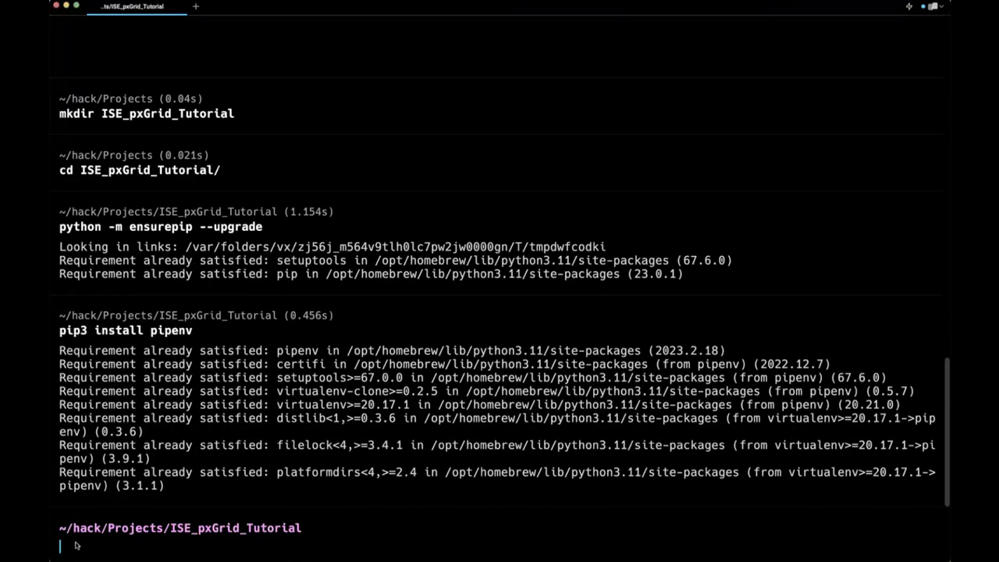
Step: Create a Python 3.11 pipenv environment and install pxgrid-util into it
{"action": "type", "text": "pipenv install --python 3.11"}
{"action": "key", "text": "Return"}
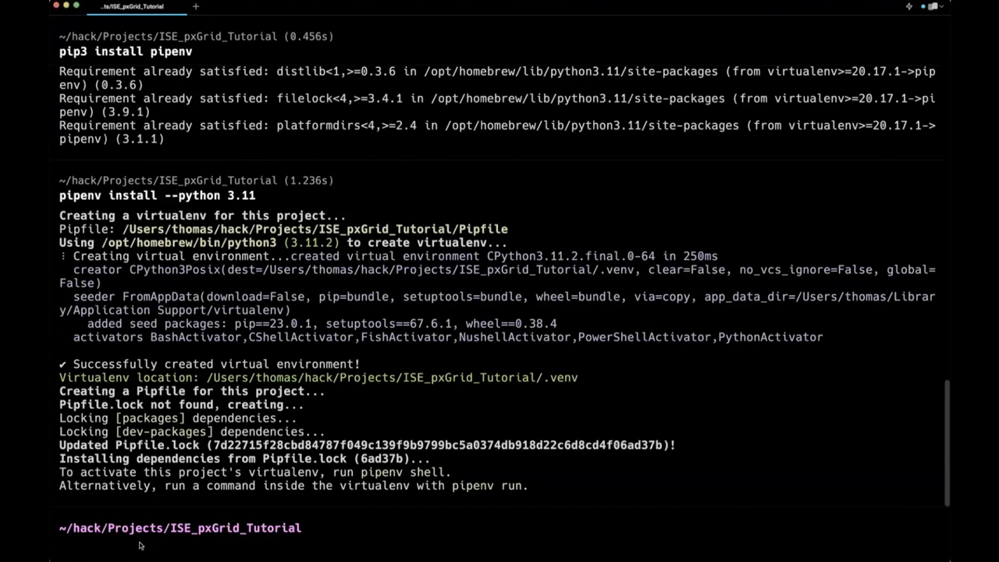
{"action": "type", "text": "pipenv install pxgrid-util"}
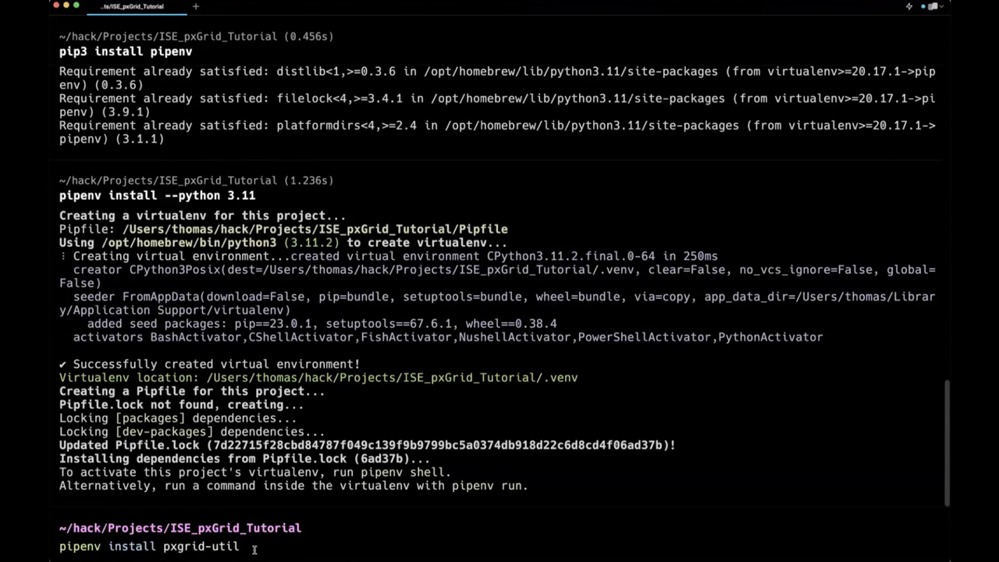
{"action": "key", "text": "Return"}
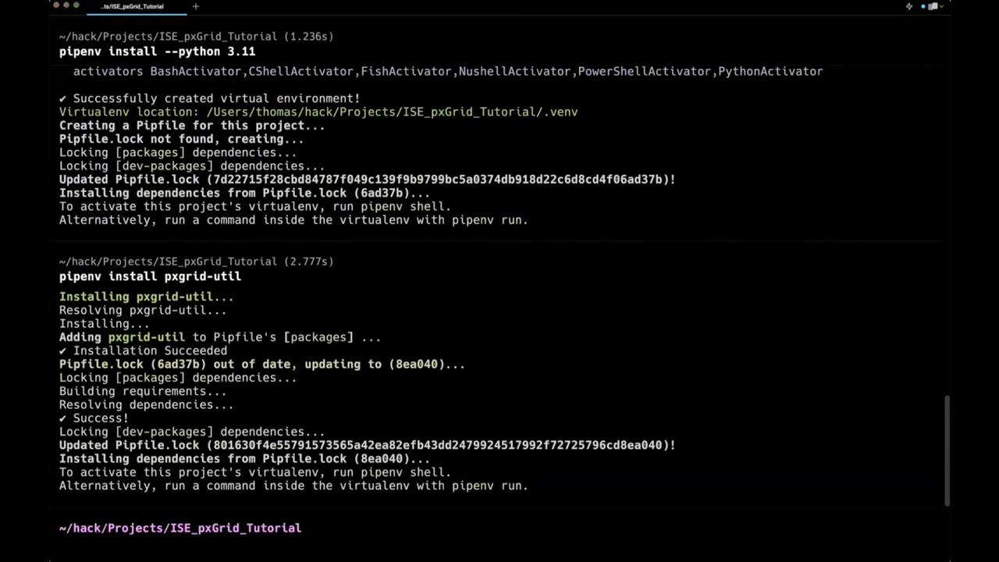
Step: Install requests and websockets with pipenv, then enter pipenv shell
{"action": "type", "text": "pipenv install requests"}
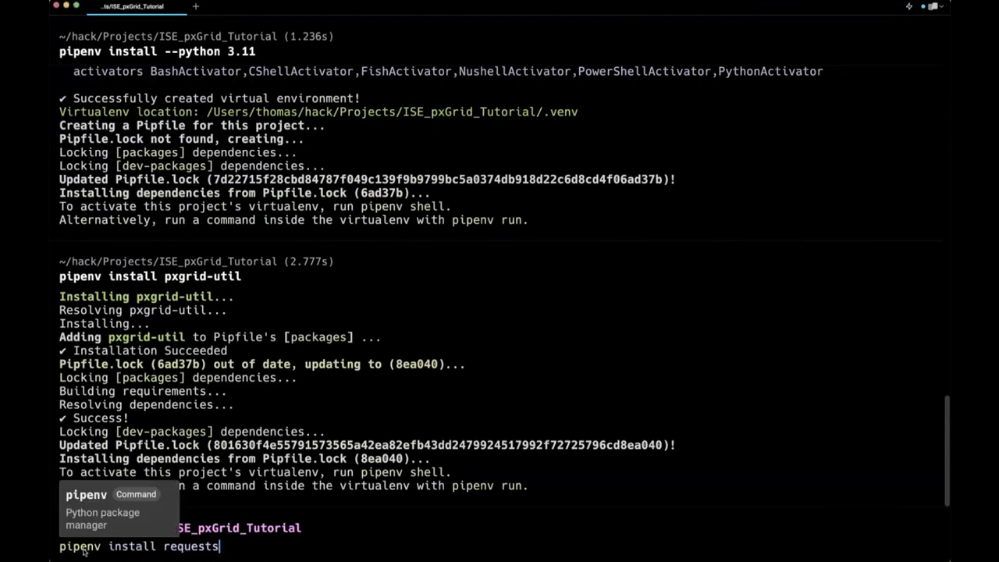
{"action": "key", "text": "Return"}
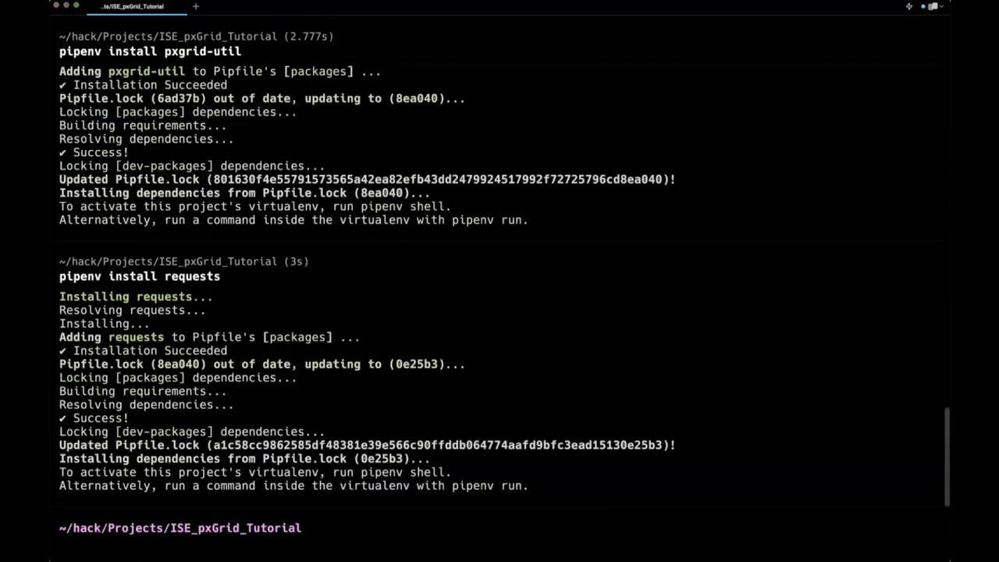
{"action": "type", "text": "pipenv install websockets"}
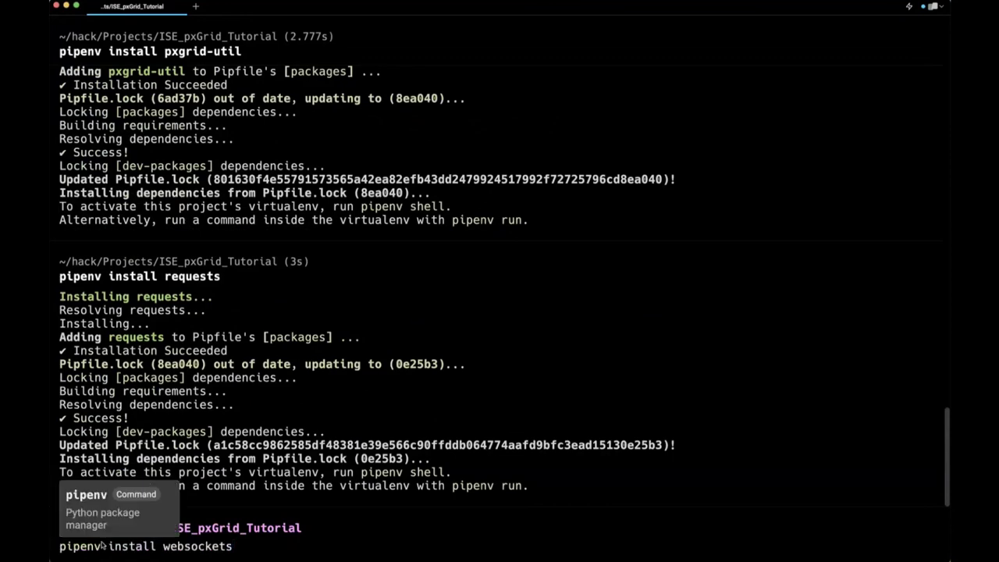
{"action": "key", "text": "Return"}
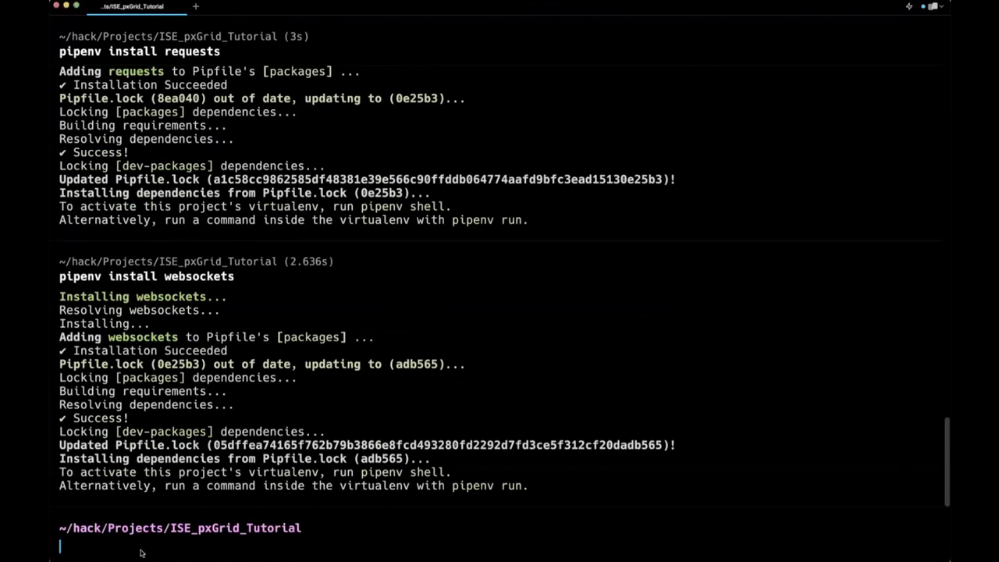
{"action": "type", "text": "pipenv shell"}
{"action": "key", "text": "Return"}
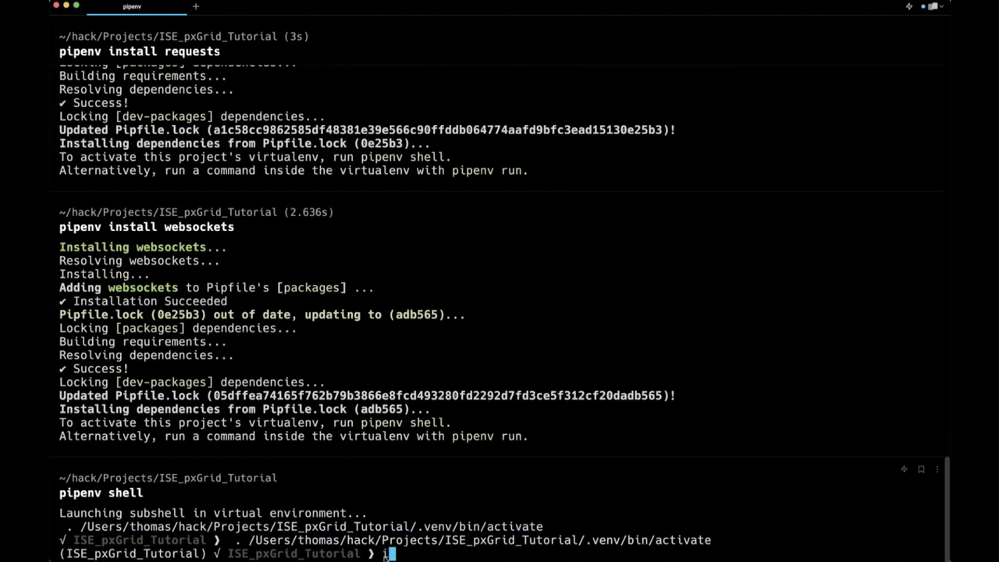
Step: Run pip list, then send the curl GET to ISE's /api/v1/deployment/node
{"action": "key", "text": "Return"}
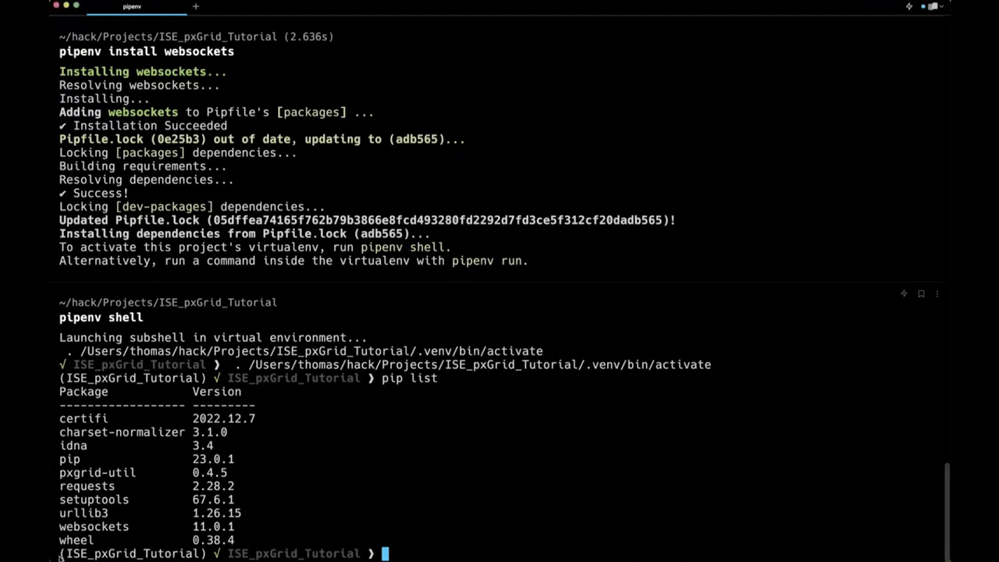
{"action": "key", "text": "Return"}
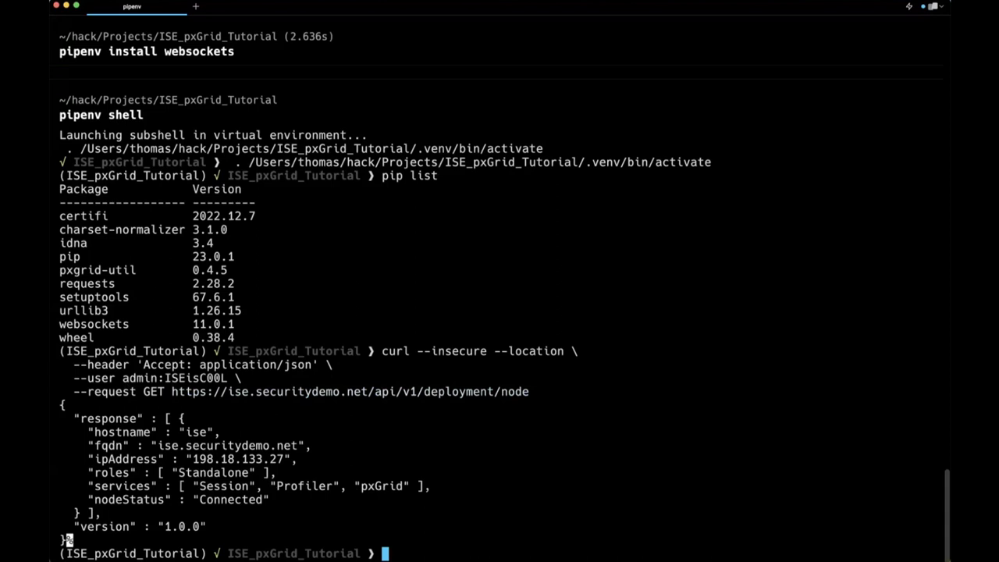
Step: Select the pipenv shell command block once the deployment node JSON has printed
{"action": "left_click", "coordinate": [422, 552]}
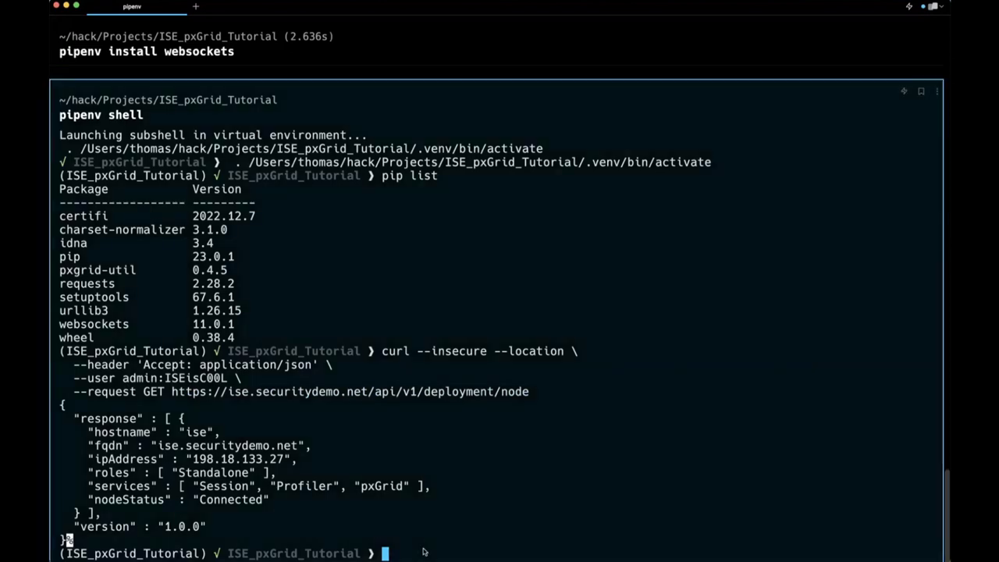
Step: List the environment variables and display the contents of ~/.secrets/ise.sh
{"action": "type", "text": "env"}
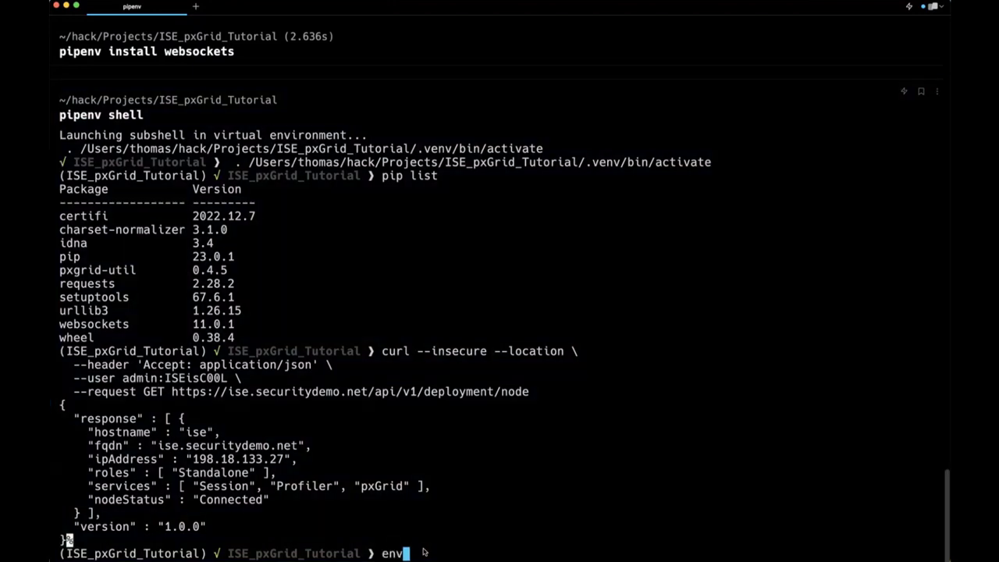
{"action": "key", "text": "Return"}
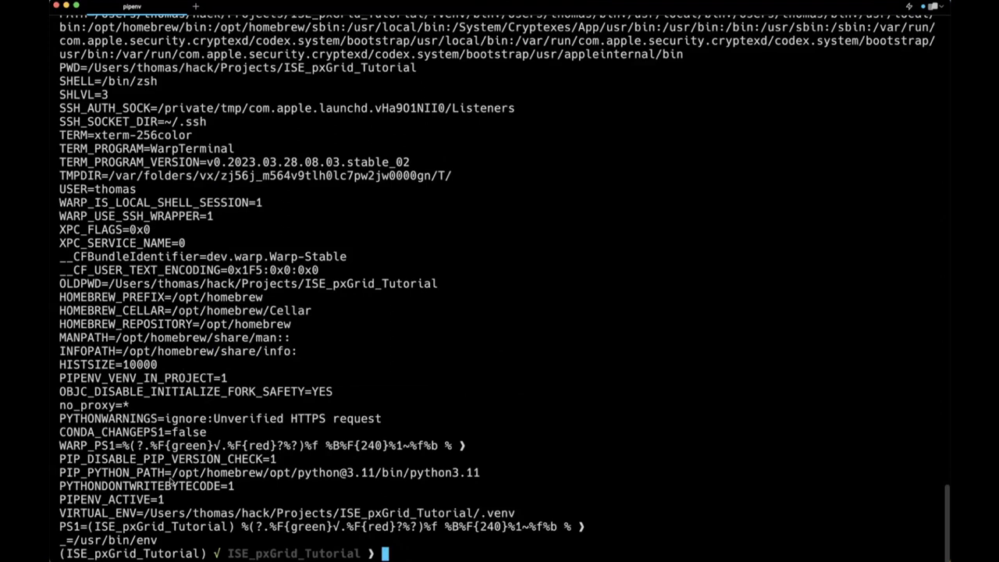
{"action": "type", "text": "cat Pipfile"}
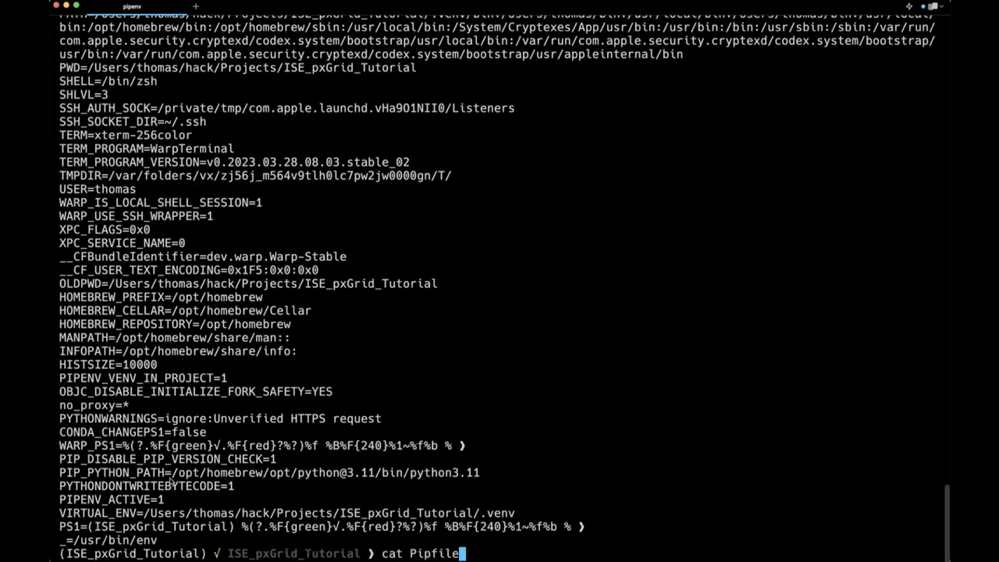
{"action": "key", "text": "BackSpace"}
{"action": "key", "text": "BackSpace"}
{"action": "key", "text": "BackSpace"}
{"action": "key", "text": "BackSpace"}
{"action": "key", "text": "BackSpace"}
{"action": "key", "text": "BackSpace"}
{"action": "key", "text": "BackSpace"}
{"action": "type", "text": "~/.se"}
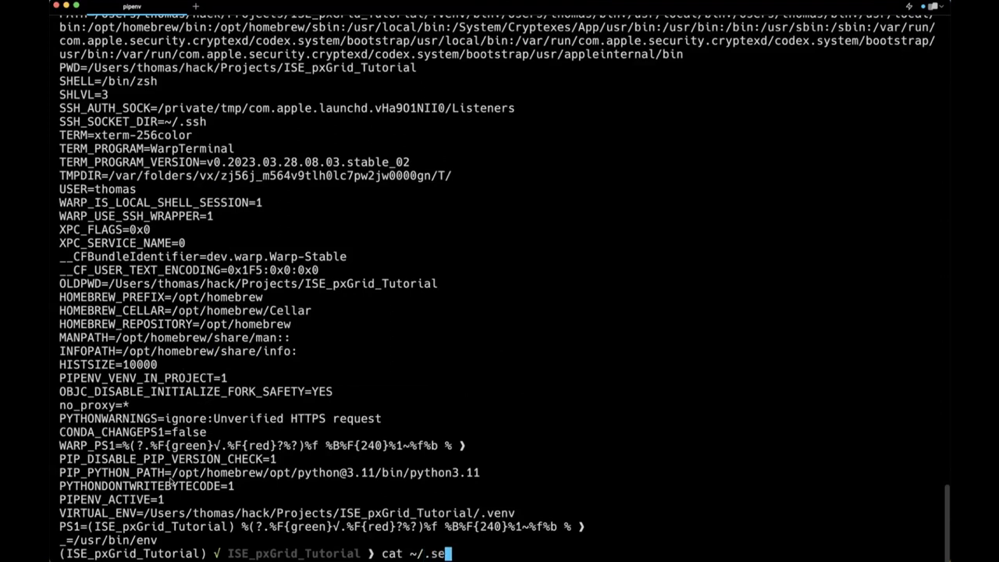
{"action": "type", "text": "crets/ise.sh"}
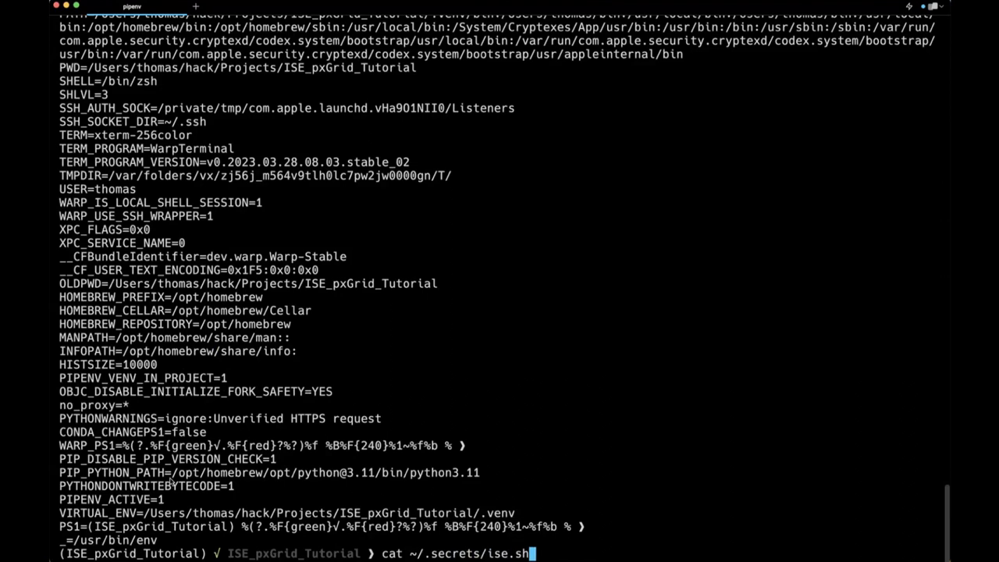
{"action": "key", "text": "Return"}
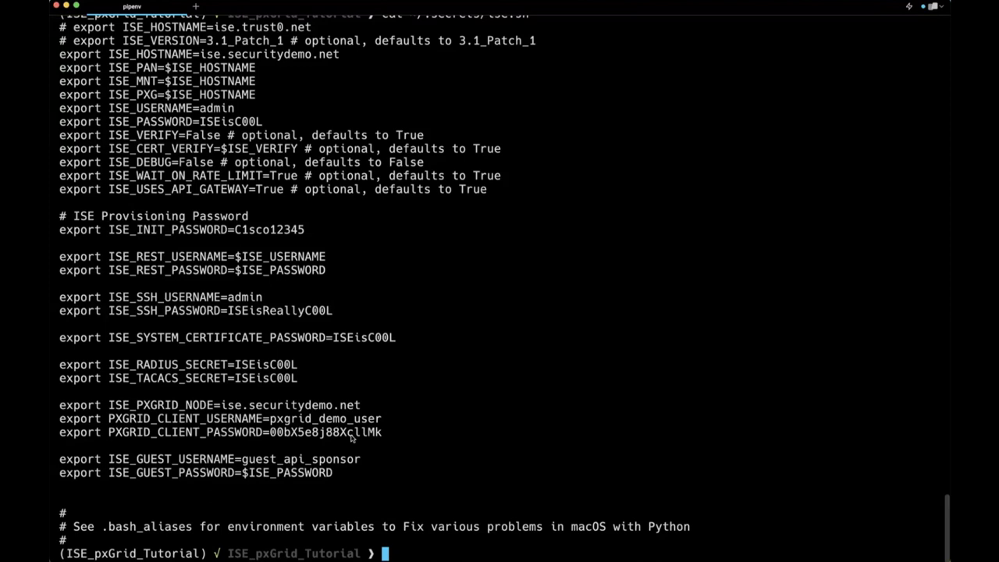
Step: Source ~/.secrets/ise.sh and rerun env to show the ISE_ and PXGRID_ variables
{"action": "type", "text": "source "}
{"action": "type", "text": "~"}
{"action": "type", "text": "/."}
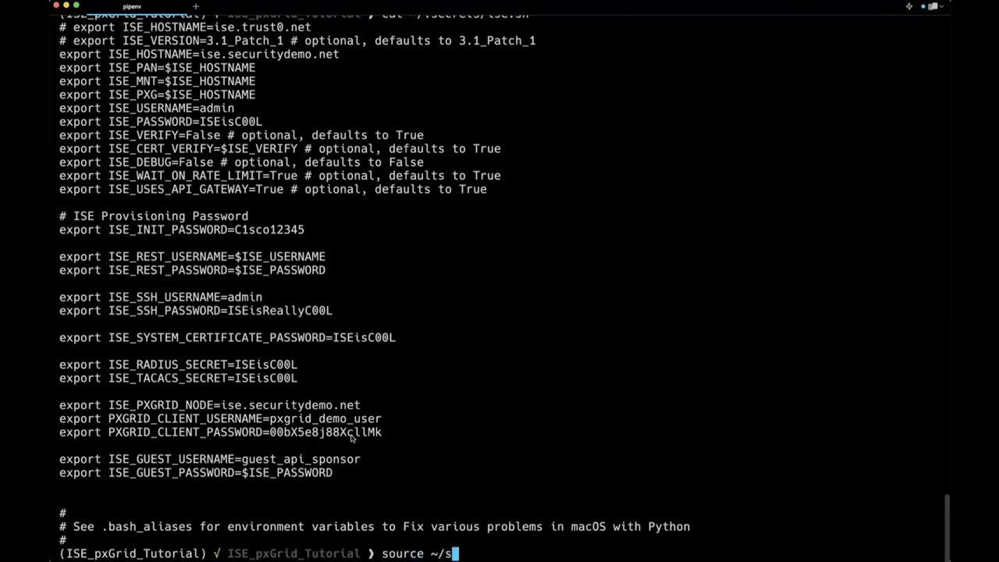
{"action": "type", "text": "se"}
{"action": "key", "text": "BackSpace"}
{"action": "type", "text": "ecrets/"}
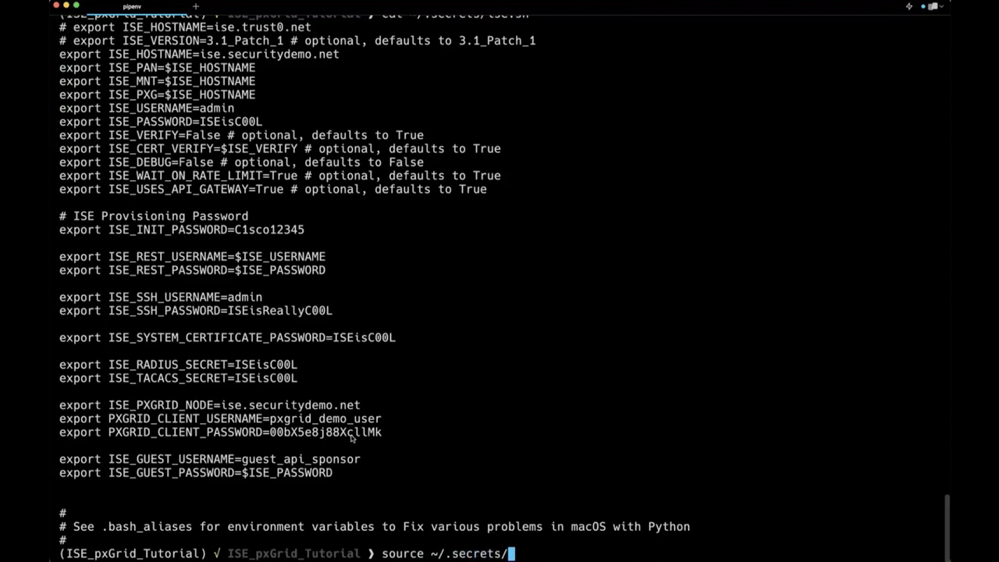
{"action": "type", "text": "ise.sh"}
{"action": "key", "text": "Return"}
{"action": "type", "text": "env"}
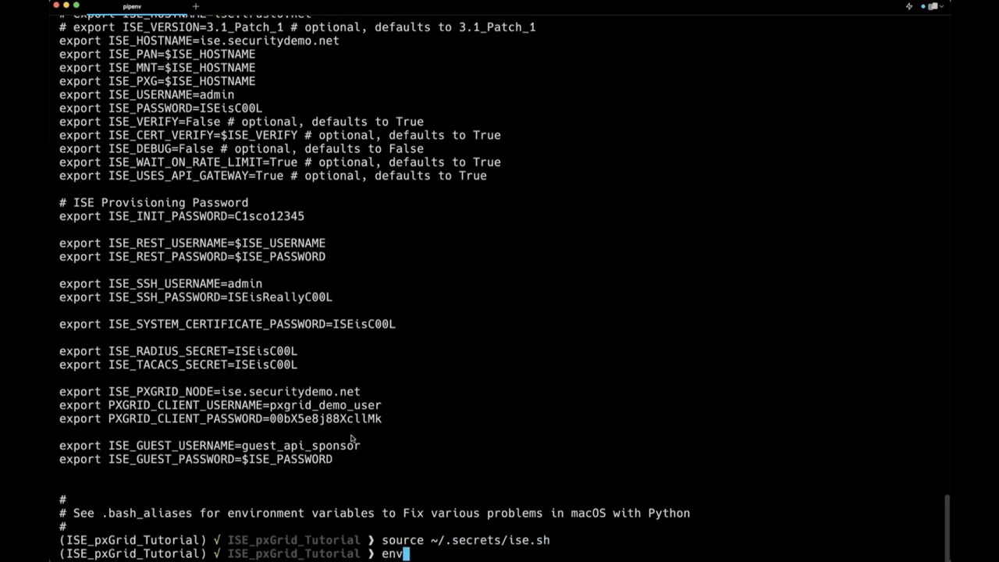
{"action": "key", "text": "Return"}
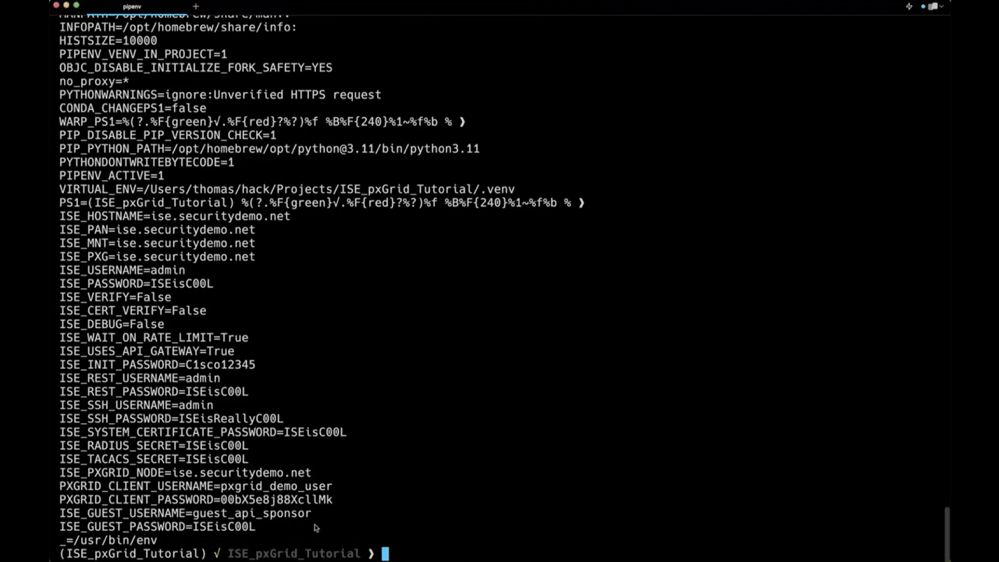
Step: Send the curl GET request to /api/v1/deployment/node
{"action": "key", "text": "super+v"}
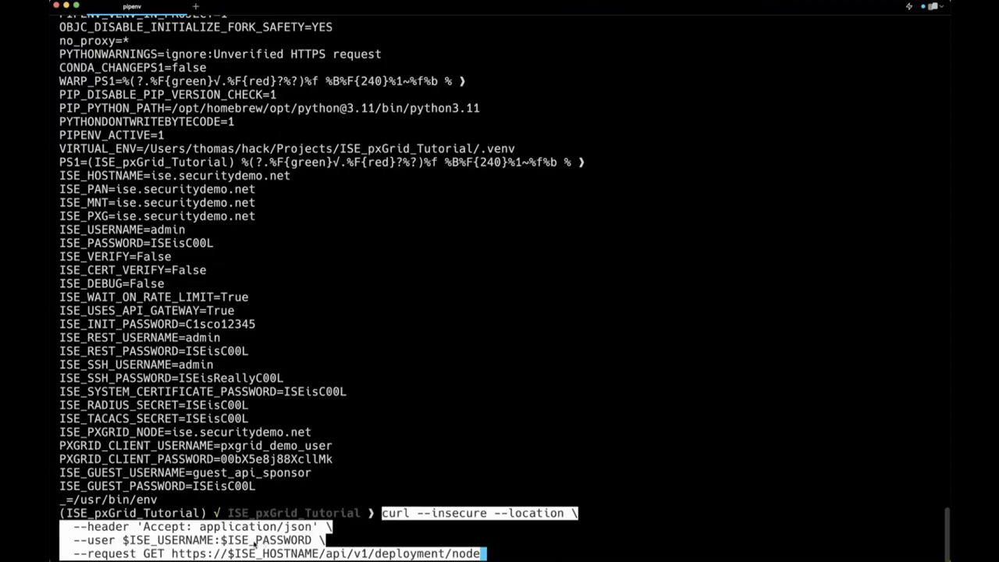
{"action": "double_click", "coordinate": [242, 552]}
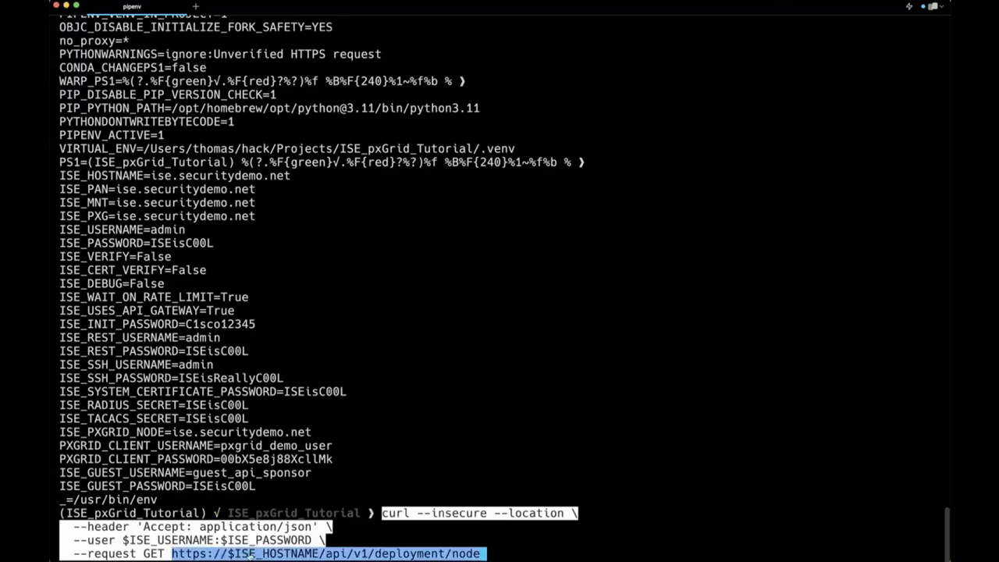
{"action": "left_click", "coordinate": [435, 461]}
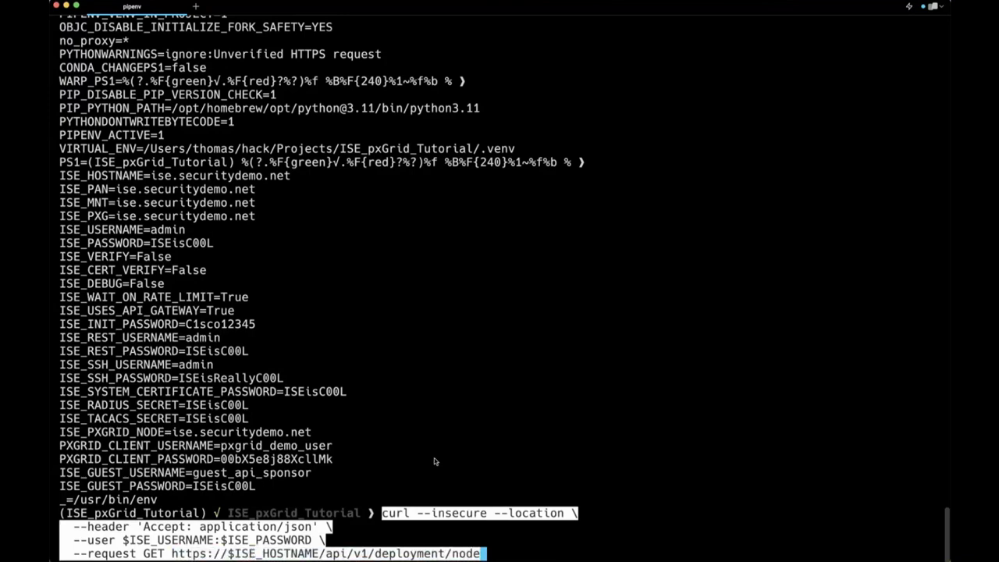
{"action": "key", "text": "Return"}
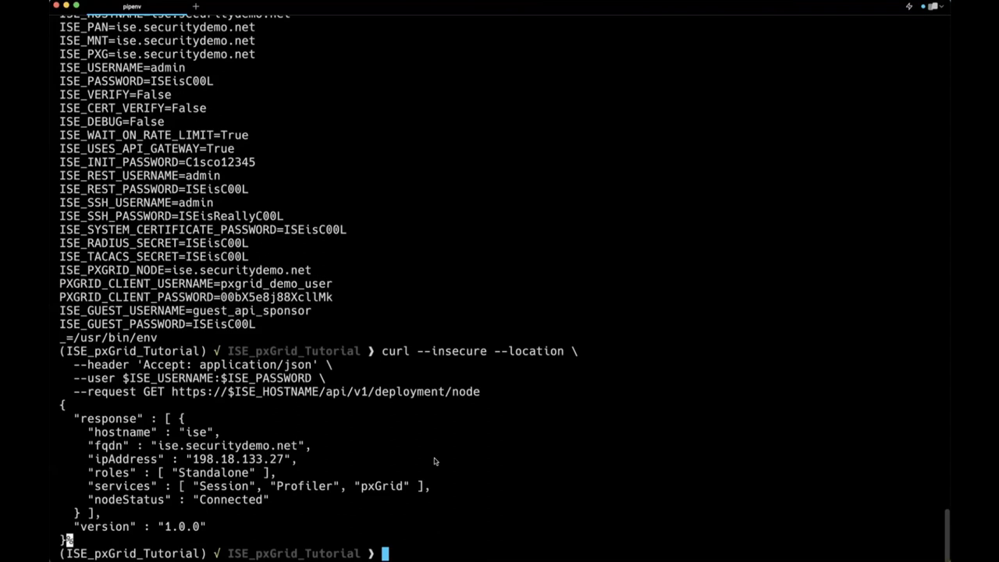
Step: Rerun the deployment node request piped through | jq for formatted output
{"action": "key", "text": "Up"}
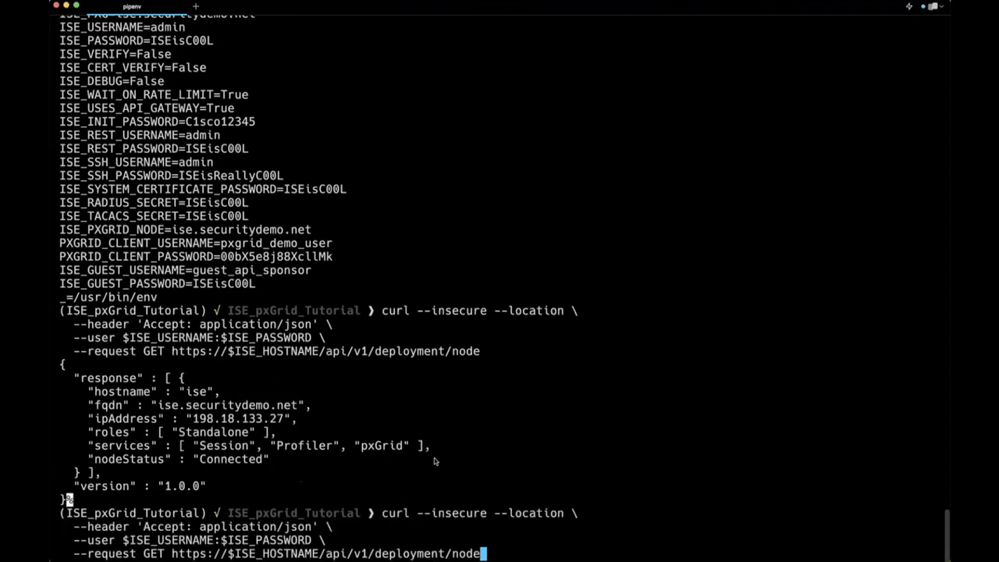
{"action": "type", "text": "| jq"}
{"action": "key", "text": "Return"}
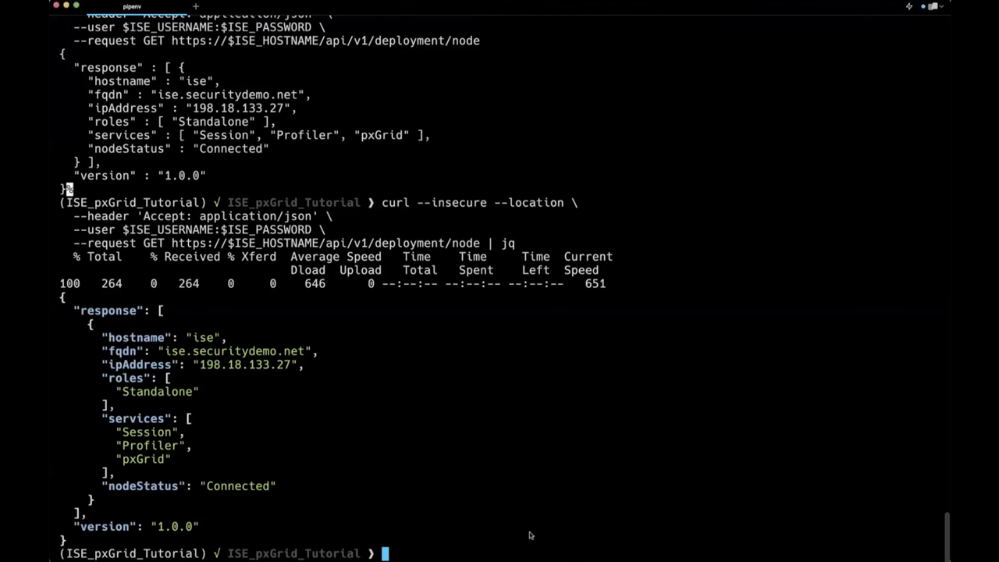
{"action": "type", "text": "curl \\   --include  --insecure  --location \\   --header 'Content-Type: application/json' \\   --header 'Accept: application/json' \\   --request POST https://$ISE_PXG:8910/pxgrid/control/AccountCreate \\   --data '{ \"nodeName\":\"pxgrid_demo_user\" }'"}
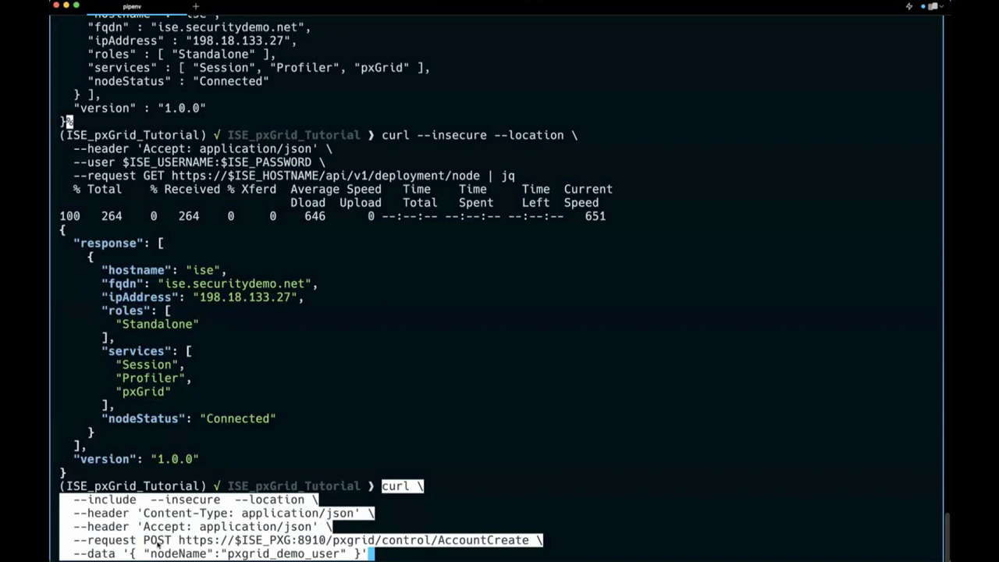
Step: Send the curl POST to pxgrid/control/AccountCreate, returning HTTP 200 with a new password
{"action": "double_click", "coordinate": [238, 545]}
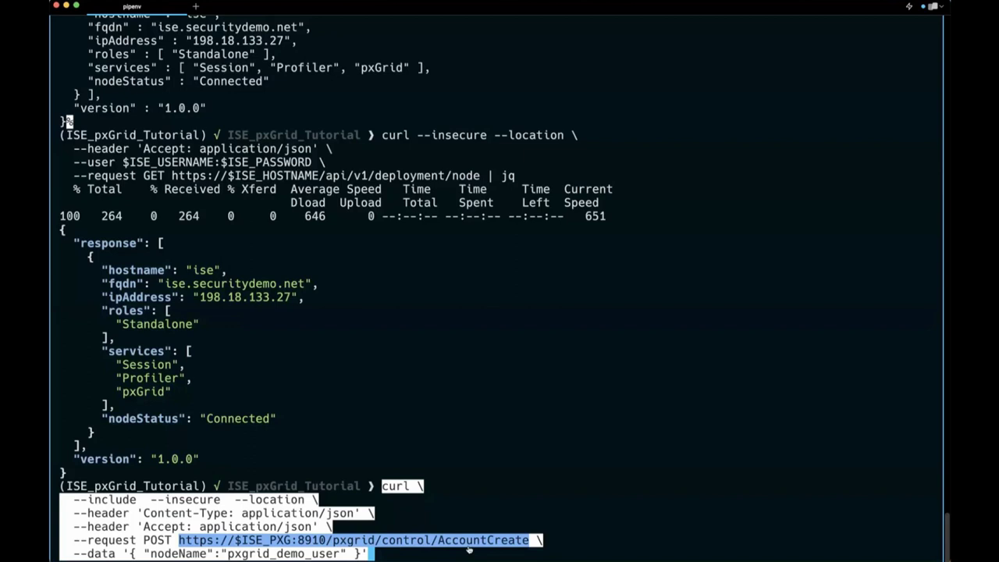
{"action": "left_click", "coordinate": [451, 559]}
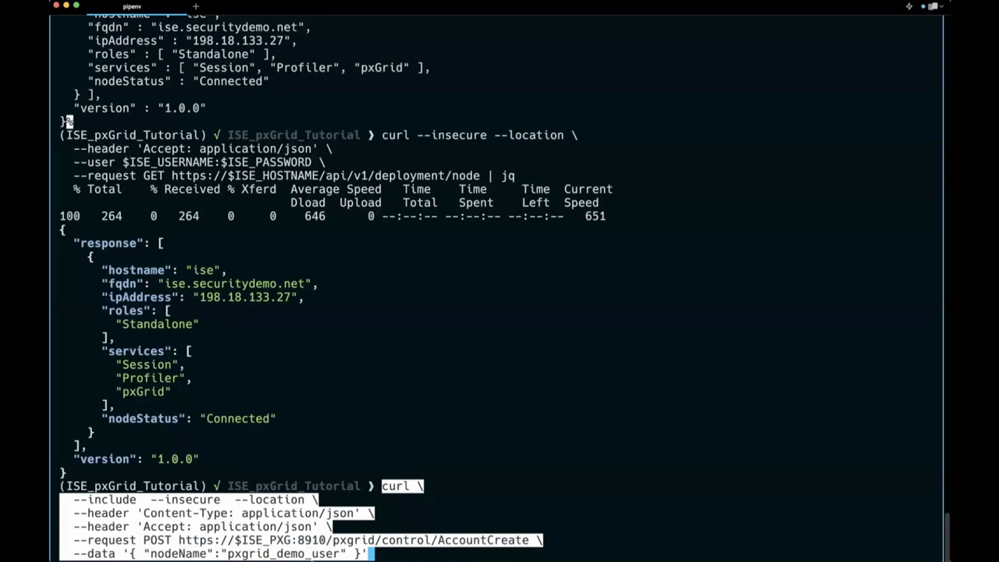
{"action": "mouse_move", "coordinate": [310, 550]}
{"action": "key", "text": "Return"}
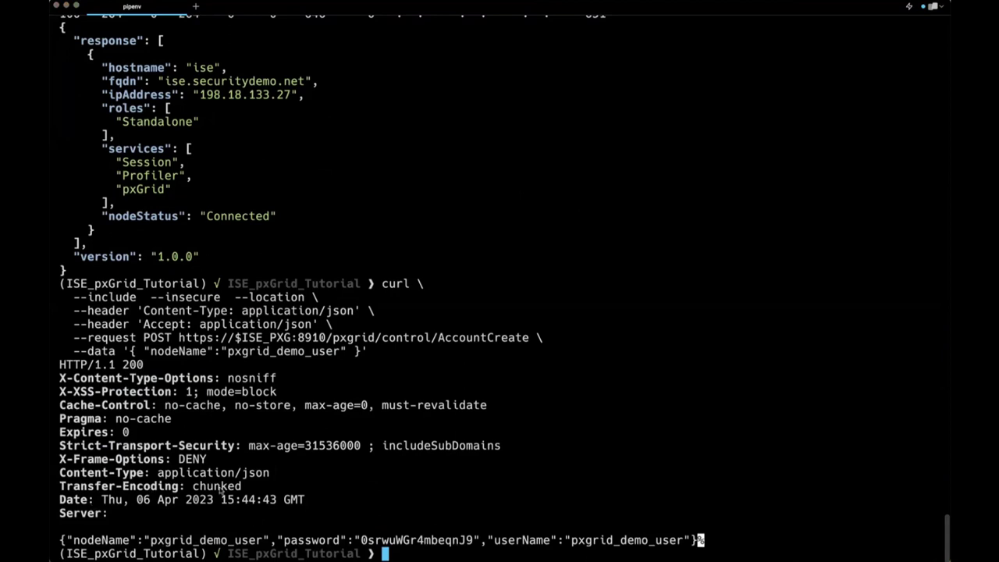
Step: Export the returned client password as PXGRID_CLIENT_PASSWORD
{"action": "key", "text": "super+v"}
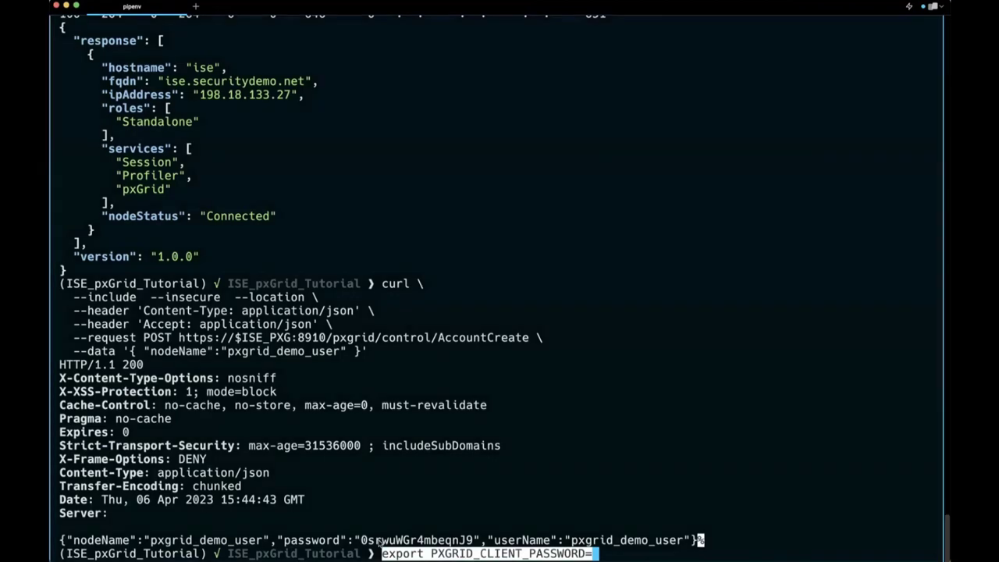
{"action": "double_click", "coordinate": [378, 542]}
{"action": "key", "text": "super+v"}
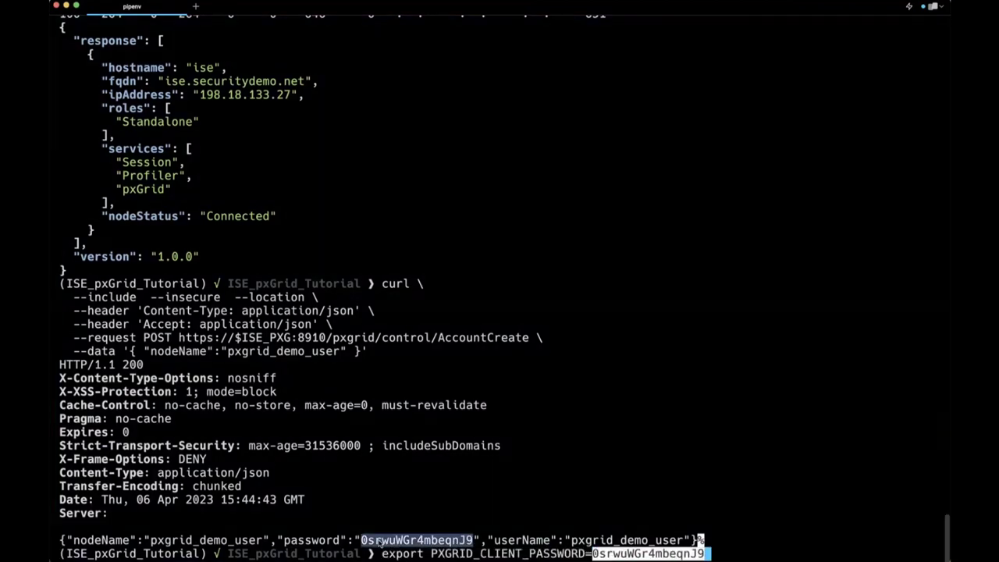
{"action": "key", "text": "Return"}
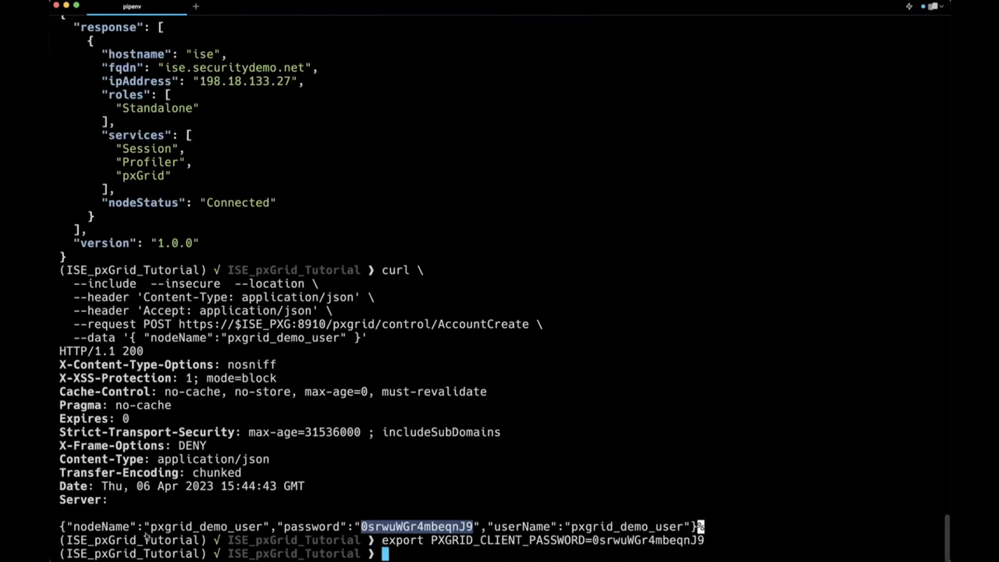
{"action": "mouse_move", "coordinate": [351, 560]}
Step: Clear the terminal, send the AccountActivate POST (state PENDING), then return to ISE
{"action": "type", "text": "clear"}
{"action": "key", "text": "Return"}
{"action": "key", "text": "super+v"}
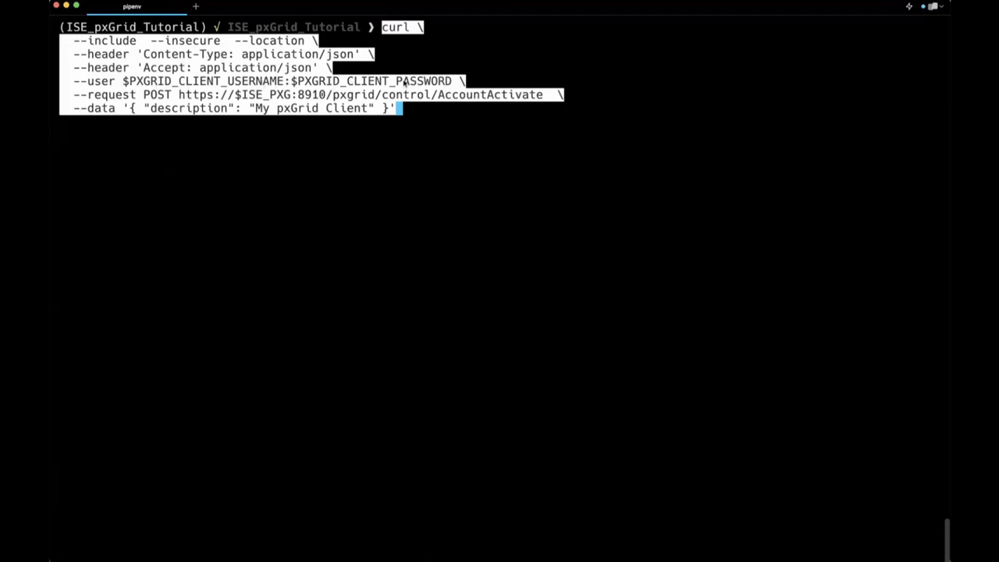
{"action": "double_click", "coordinate": [469, 95]}
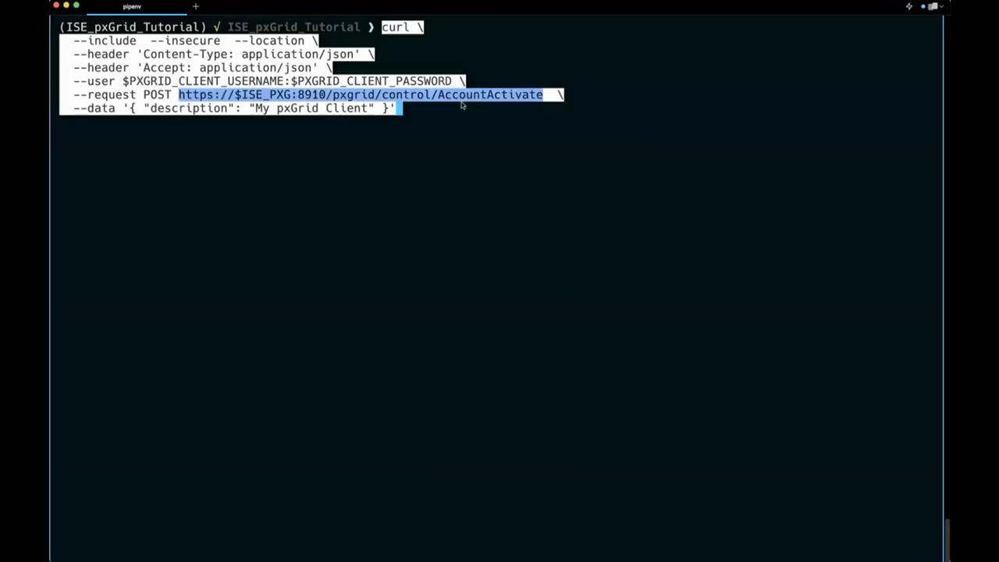
{"action": "left_click", "coordinate": [390, 119]}
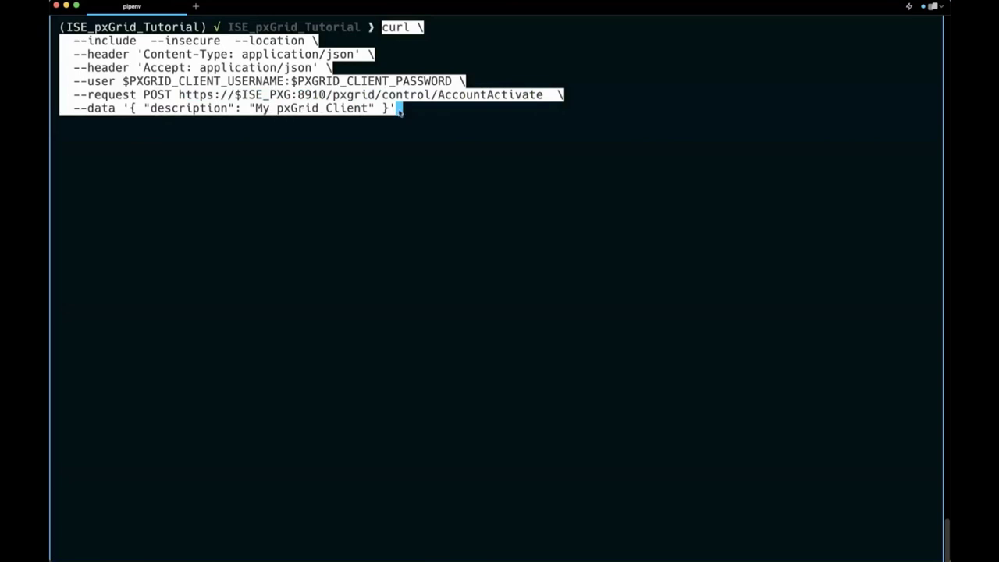
{"action": "key", "text": "Return"}
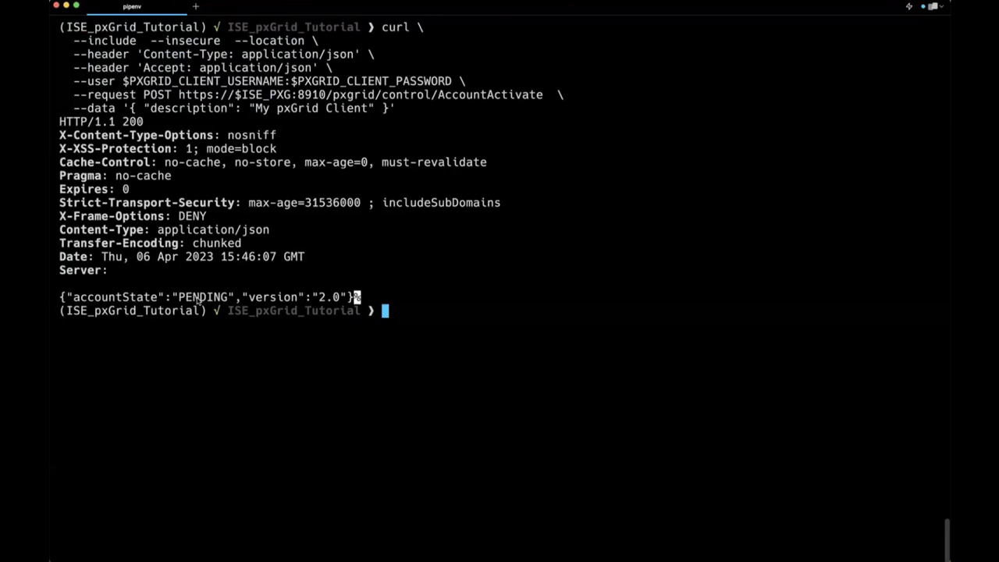
{"action": "key", "text": "super+Tab"}
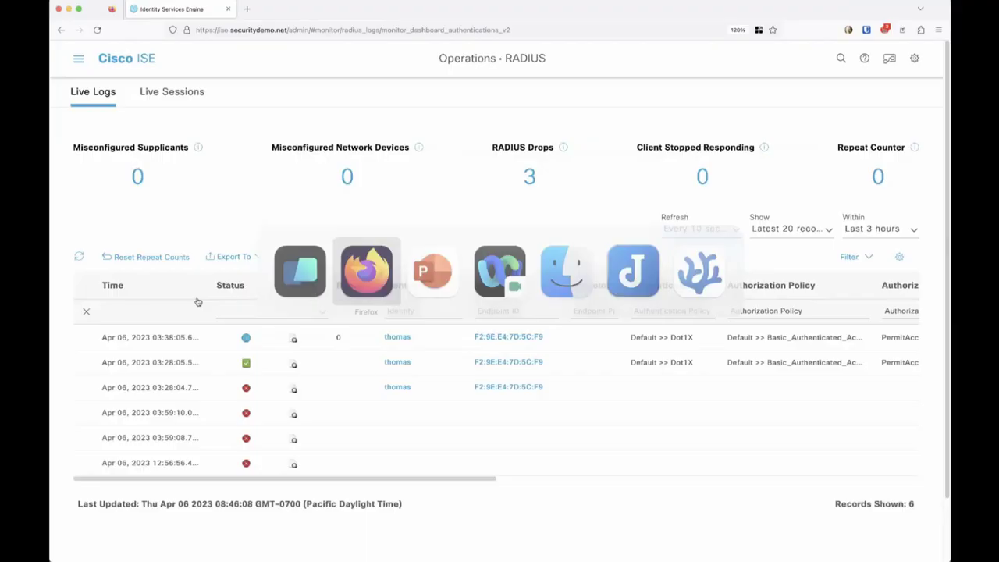
Step: Approve the pending pxGrid client under Administration > pxGrid Services
{"action": "left_click", "coordinate": [79, 60]}
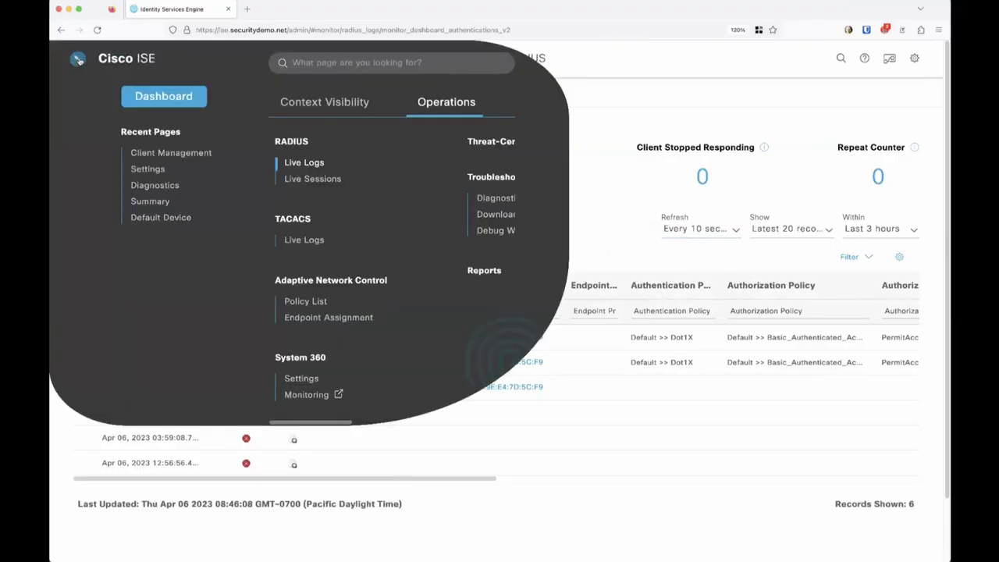
{"action": "left_click", "coordinate": [671, 103]}
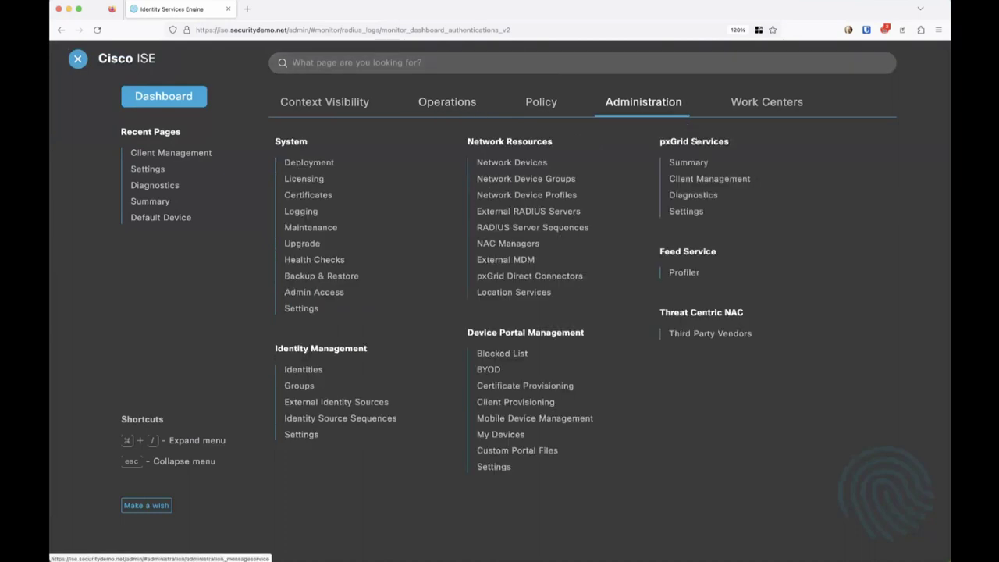
{"action": "left_click", "coordinate": [697, 168]}
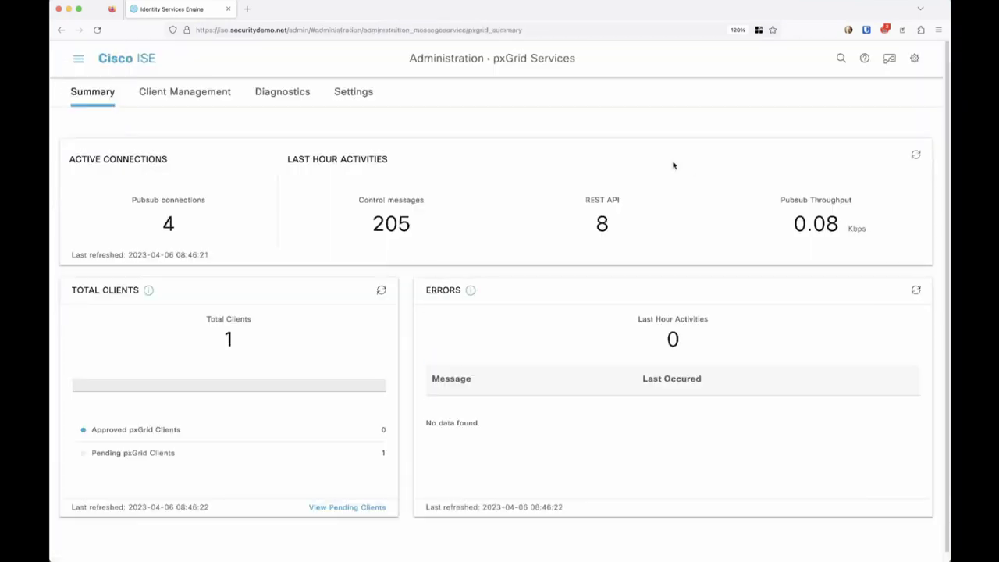
{"action": "left_click", "coordinate": [216, 93]}
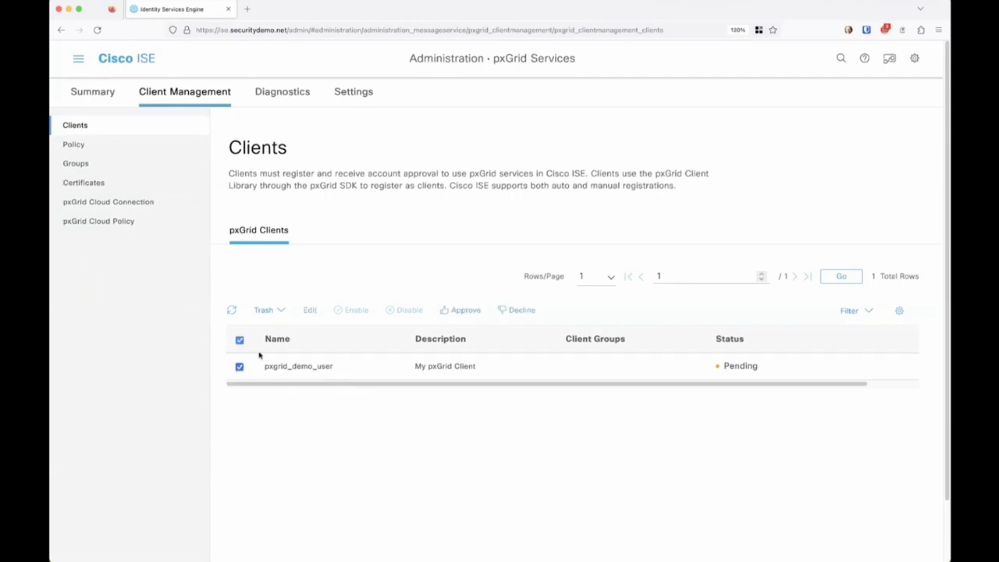
{"action": "left_click", "coordinate": [458, 310]}
{"action": "left_click", "coordinate": [539, 210]}
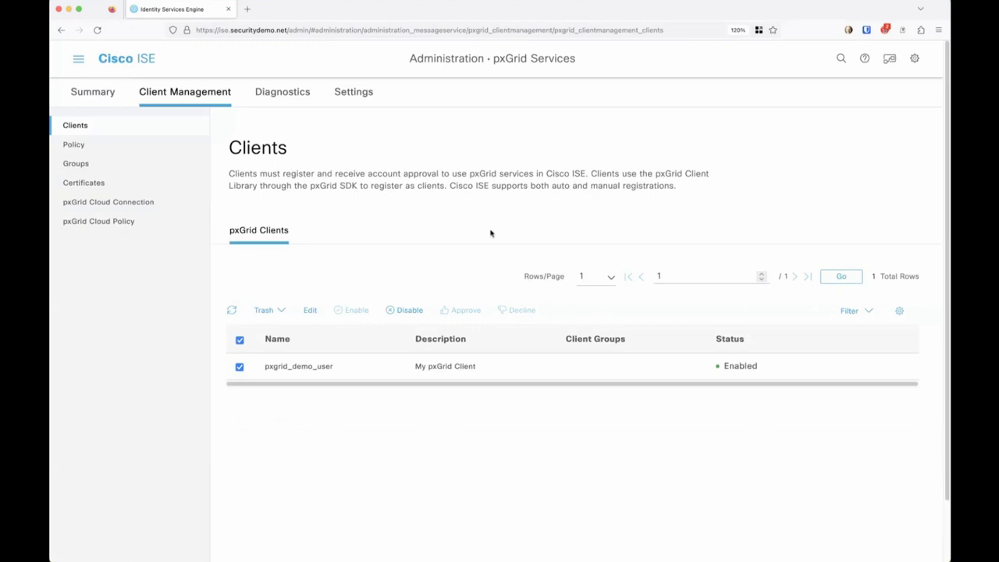
Step: Check that the Clients table lists My pxGrid Client as Enabled
{"action": "left_click", "coordinate": [352, 93]}
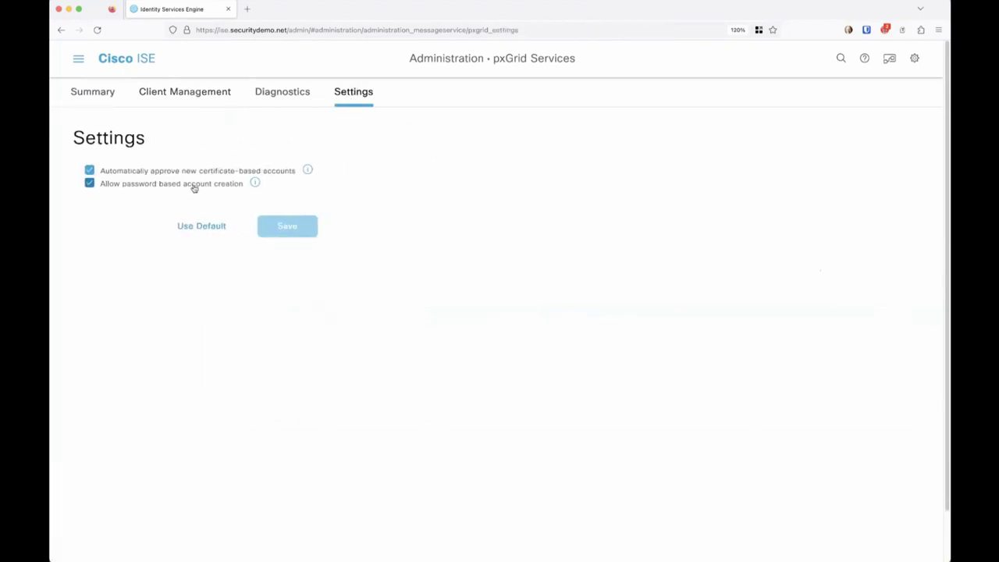
{"action": "left_click", "coordinate": [186, 94]}
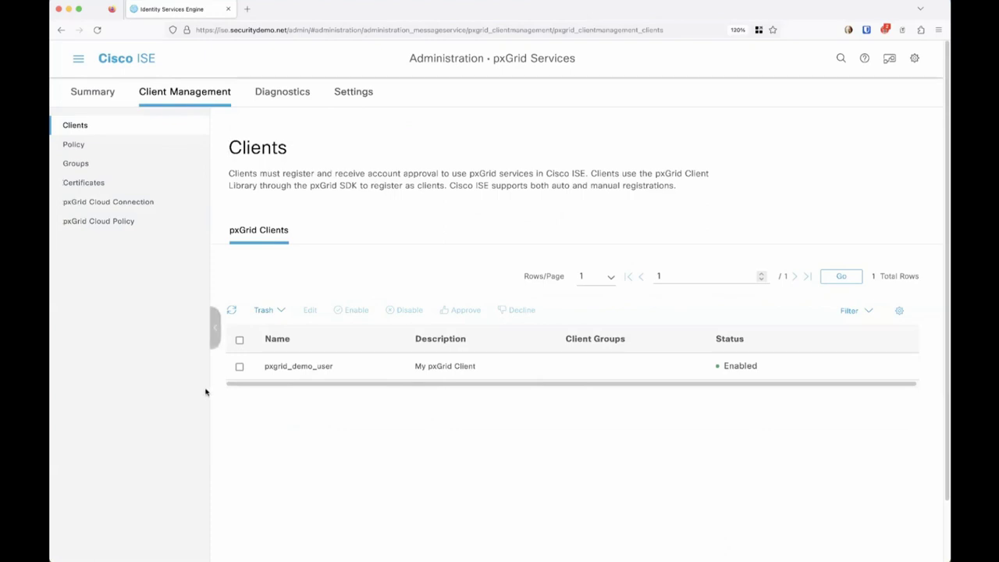
{"action": "key", "text": "super+Tab"}
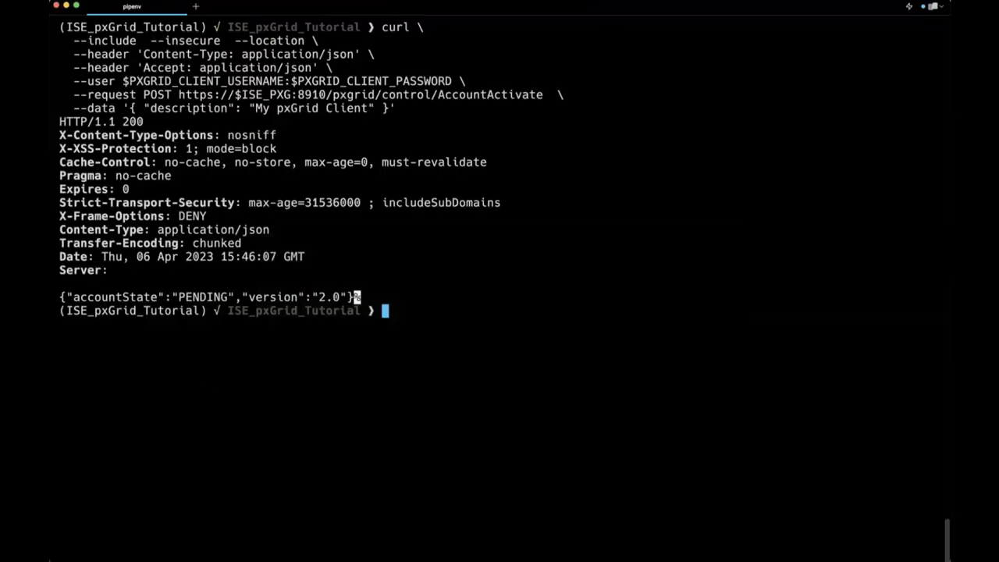
Step: Re-run the AccountActivate curl request to confirm state ENABLED, clearing the screen before and after
{"action": "type", "text": "clear"}
{"action": "key", "text": "Return"}
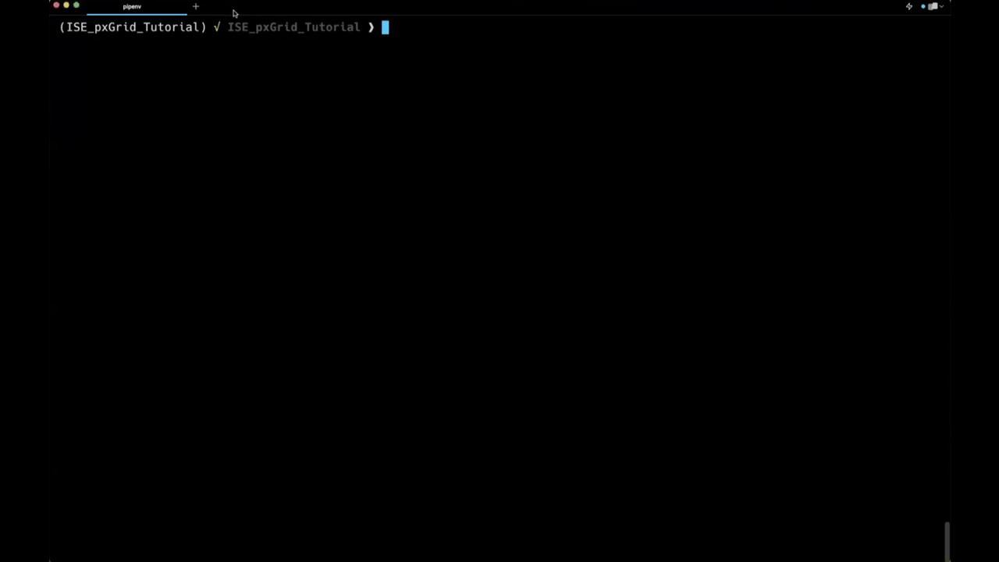
{"action": "key", "text": "super+v"}
{"action": "key", "text": "Return"}
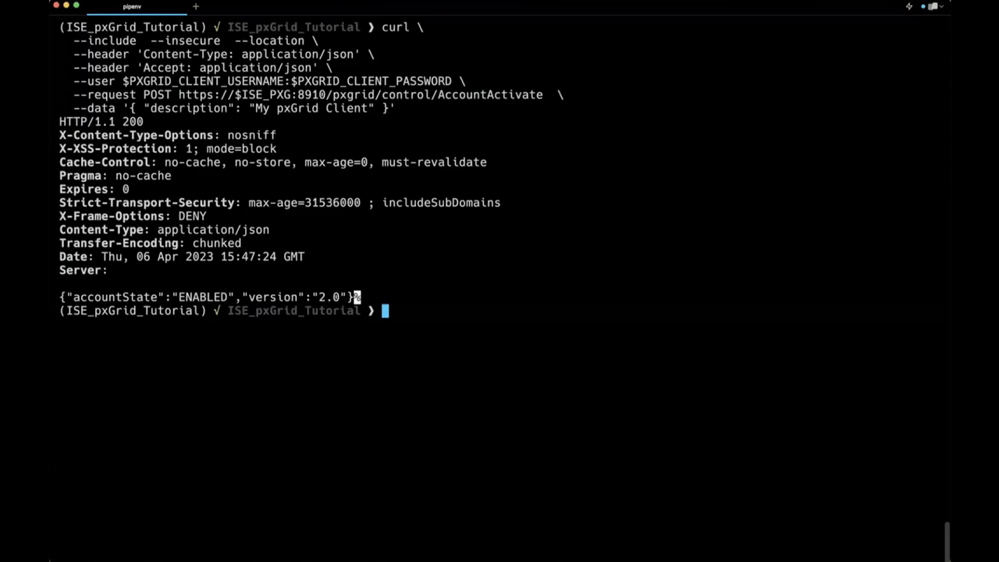
{"action": "type", "text": "clear"}
{"action": "key", "text": "Return"}
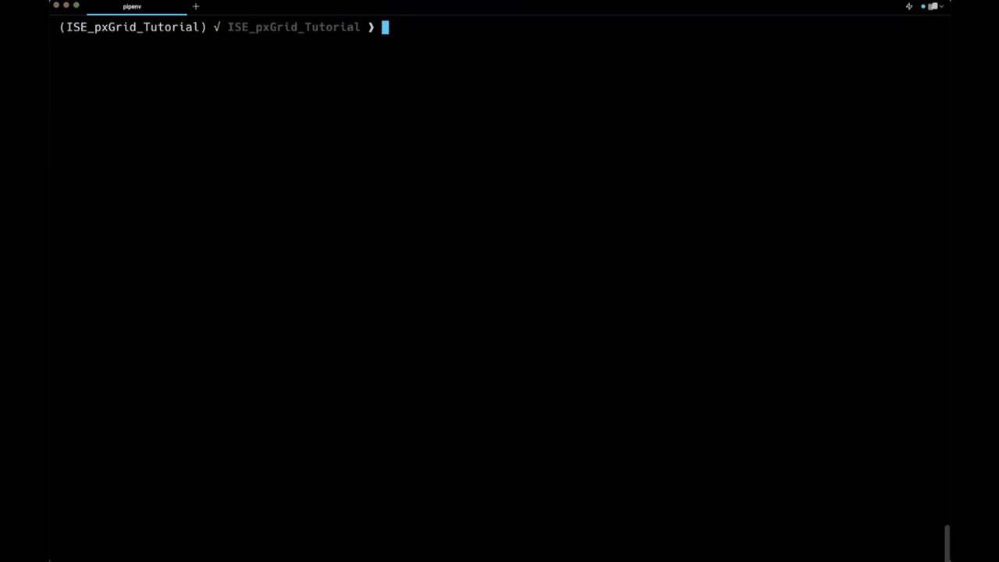
Step: Run the Authorization curl request for sessiondirectory gets, get PERMIT, then clear the screen
{"action": "key", "text": "super+v"}
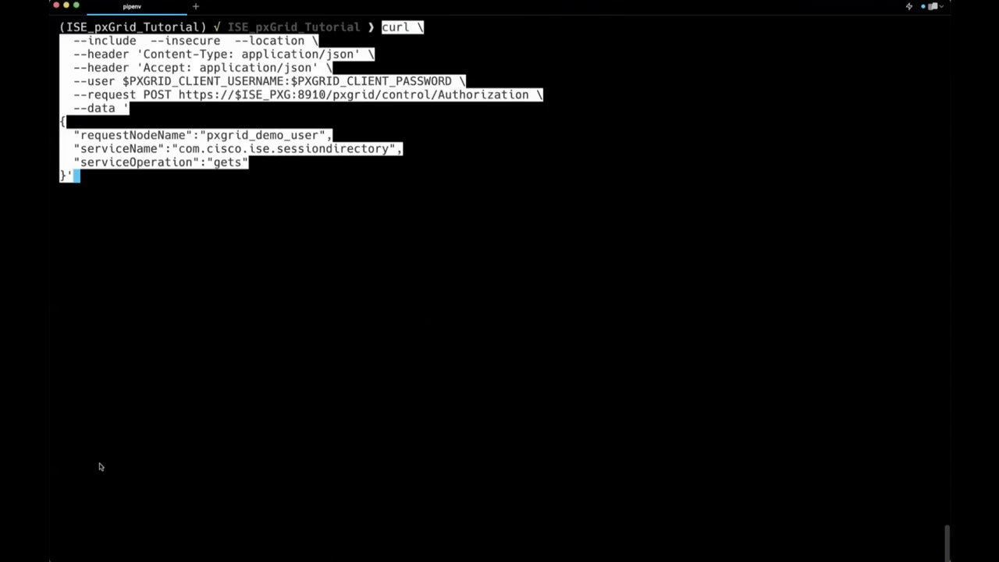
{"action": "double_click", "coordinate": [316, 94]}
{"action": "left_click", "coordinate": [316, 95]}
{"action": "double_click", "coordinate": [378, 94]}
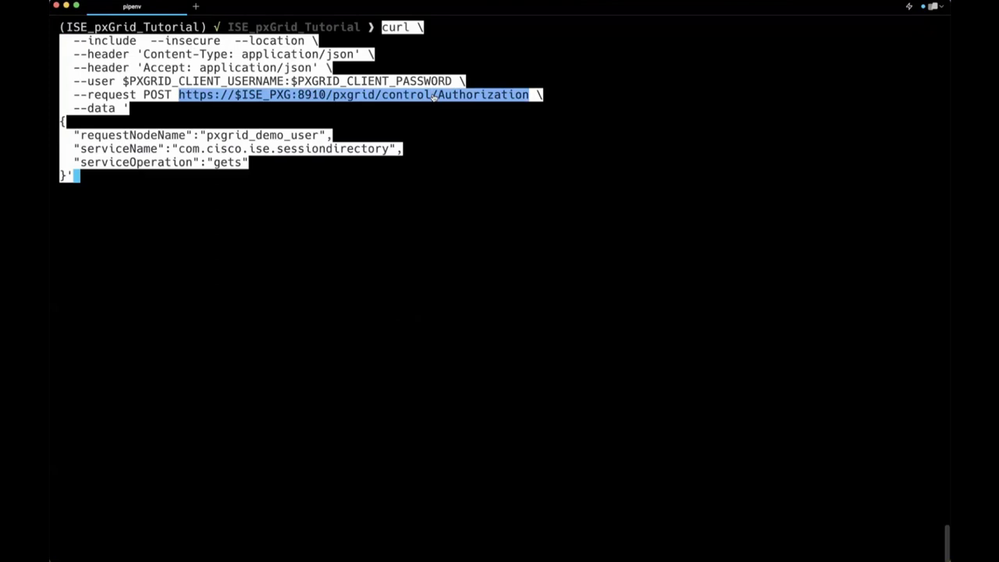
{"action": "left_click", "coordinate": [389, 105]}
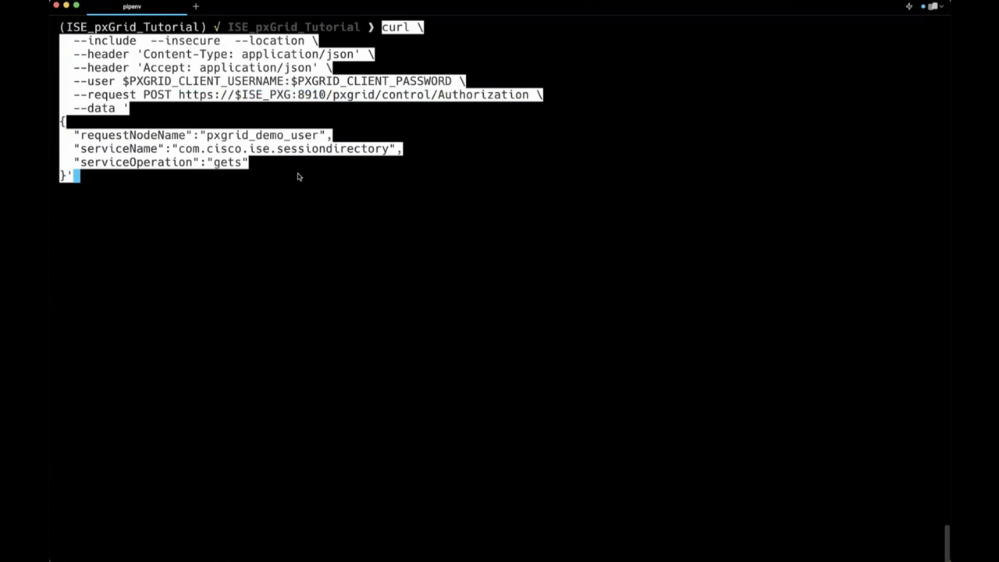
{"action": "key", "text": "Return"}
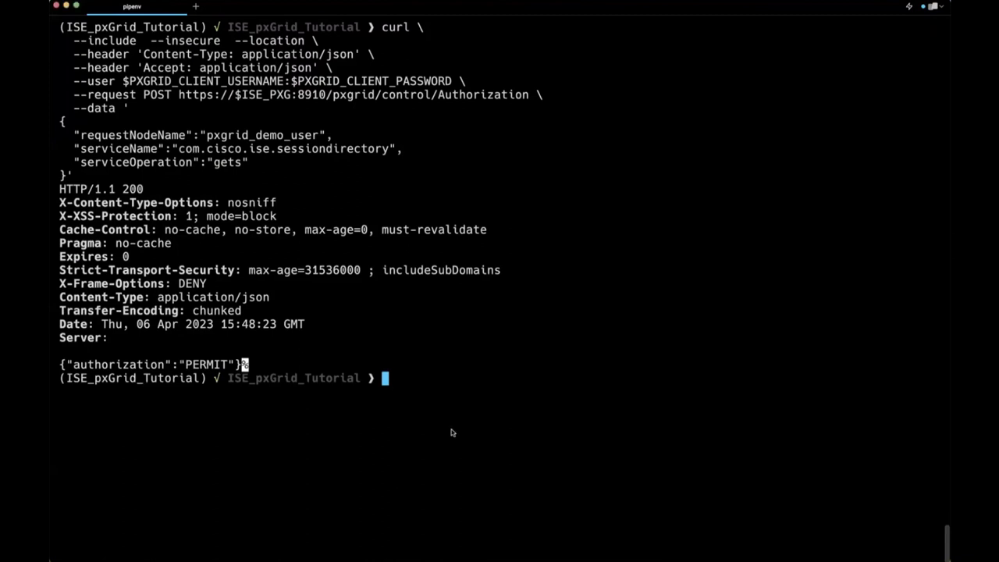
{"action": "type", "text": "clear"}
{"action": "key", "text": "Return"}
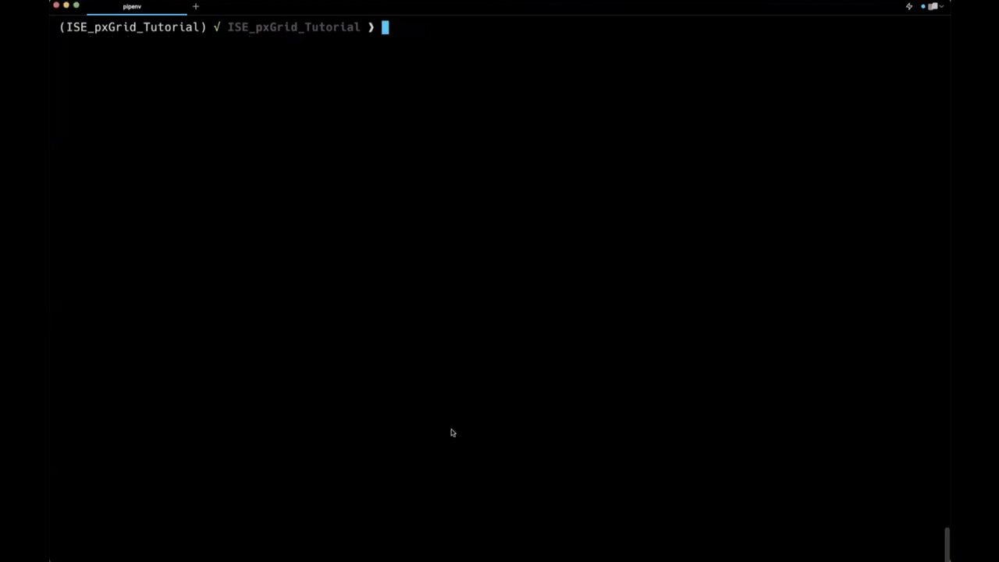
Step: Run the ServiceLookup curl request for the com.cisco.ise.session service
{"action": "key", "text": "super+v"}
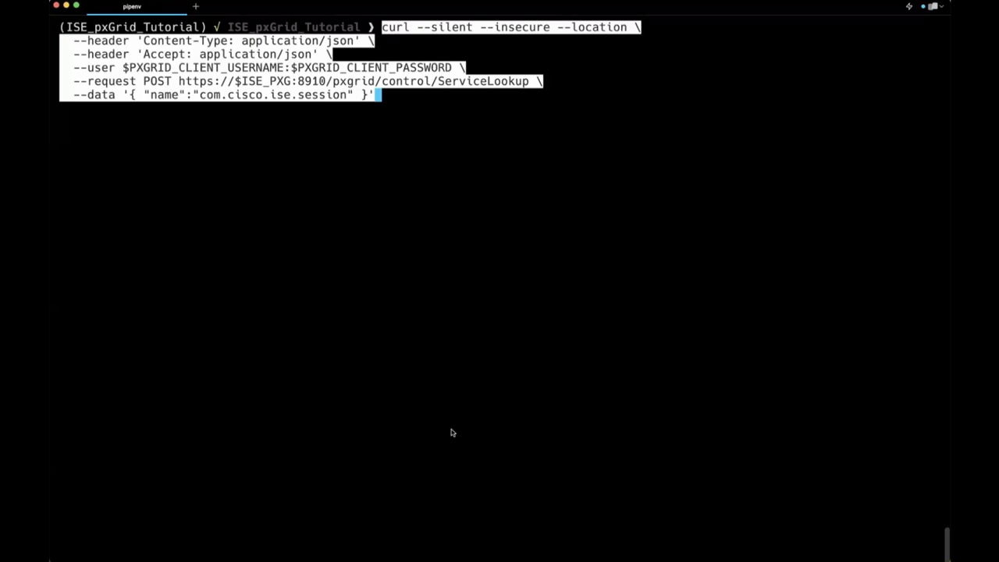
{"action": "double_click", "coordinate": [440, 82]}
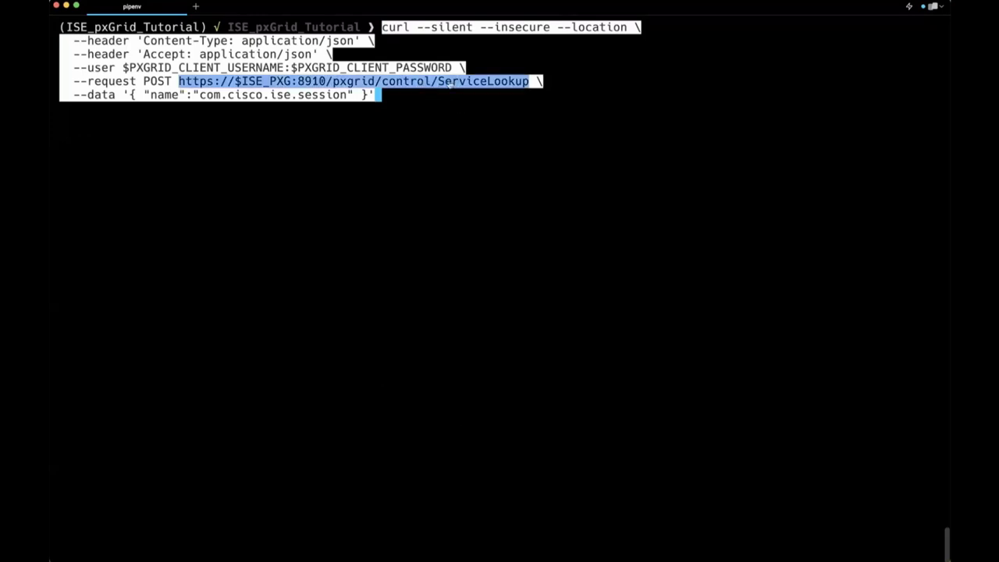
{"action": "left_click", "coordinate": [414, 98]}
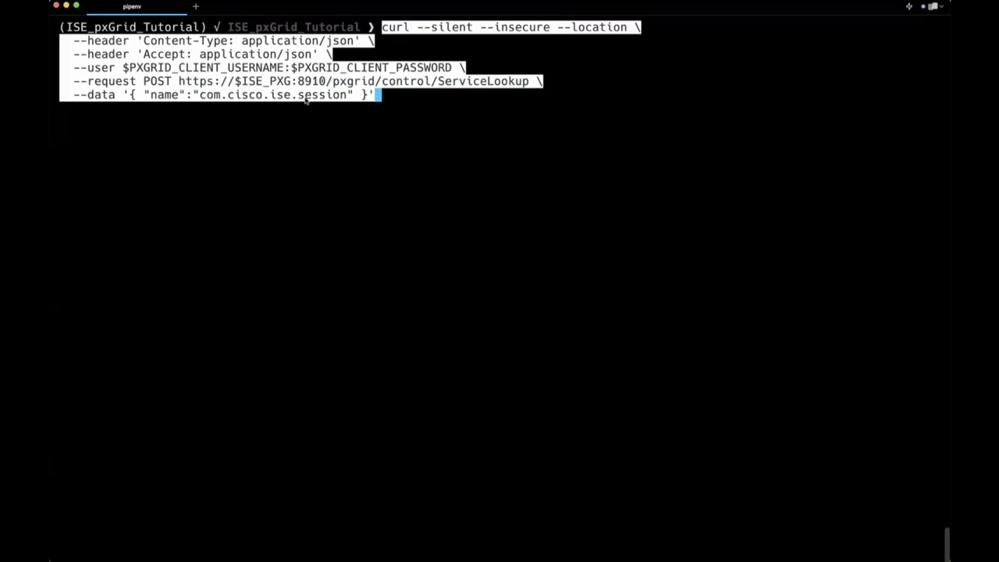
{"action": "key", "text": "Return"}
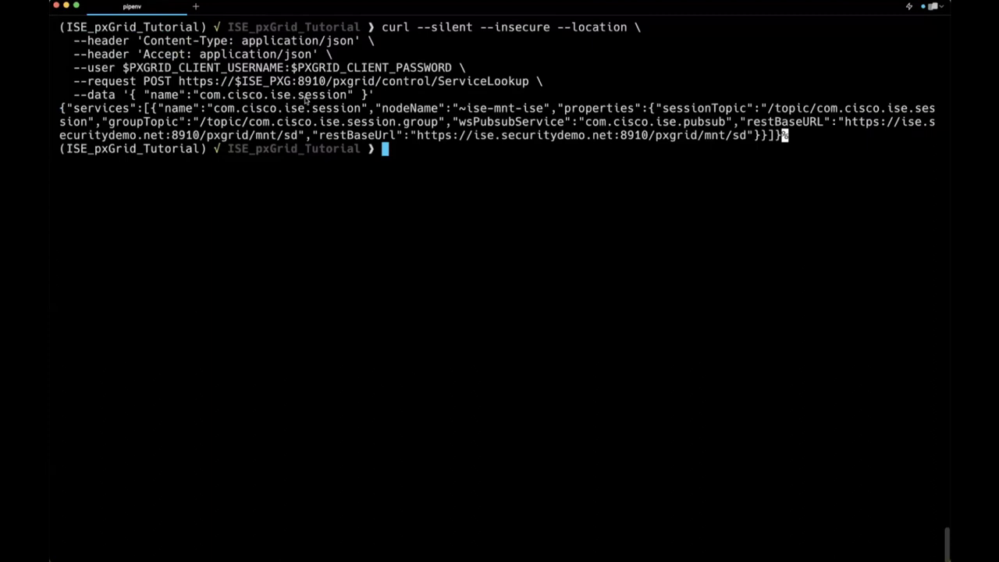
Step: Rerun the service lookup piped through jq to pretty-print its topics and REST base URL
{"action": "key", "text": "Up"}
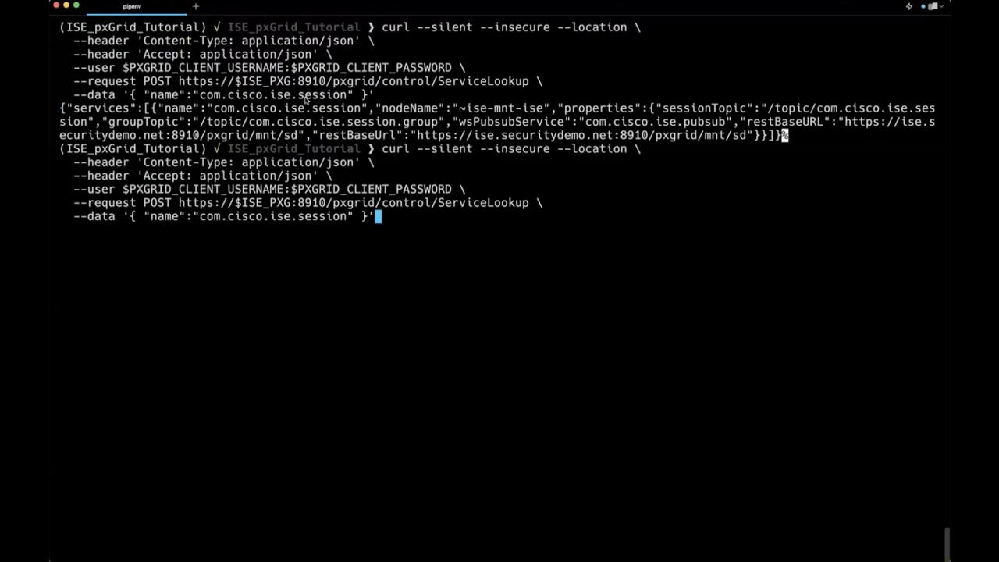
{"action": "type", "text": "| jq"}
{"action": "key", "text": "Return"}
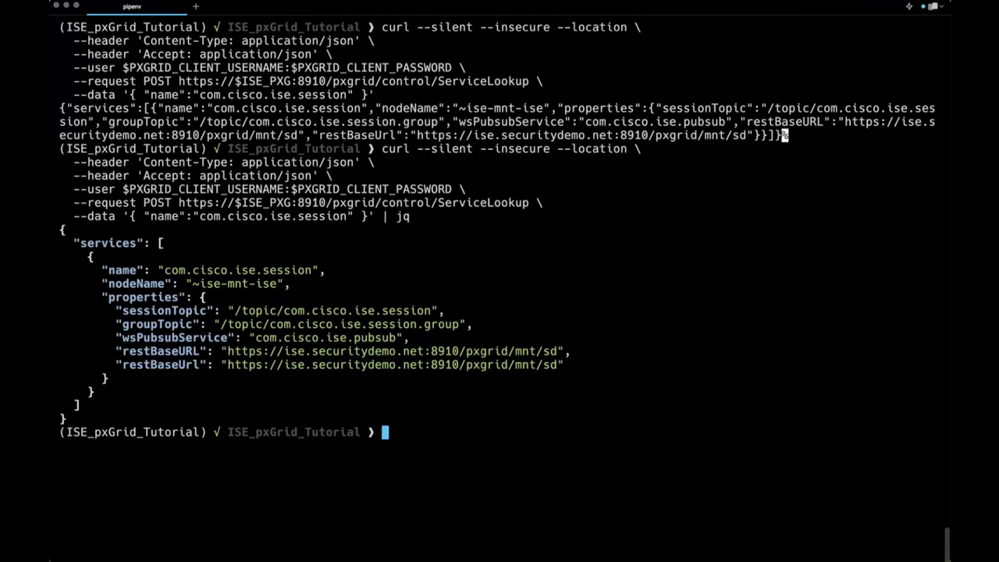
{"action": "key", "text": "super+Tab"}
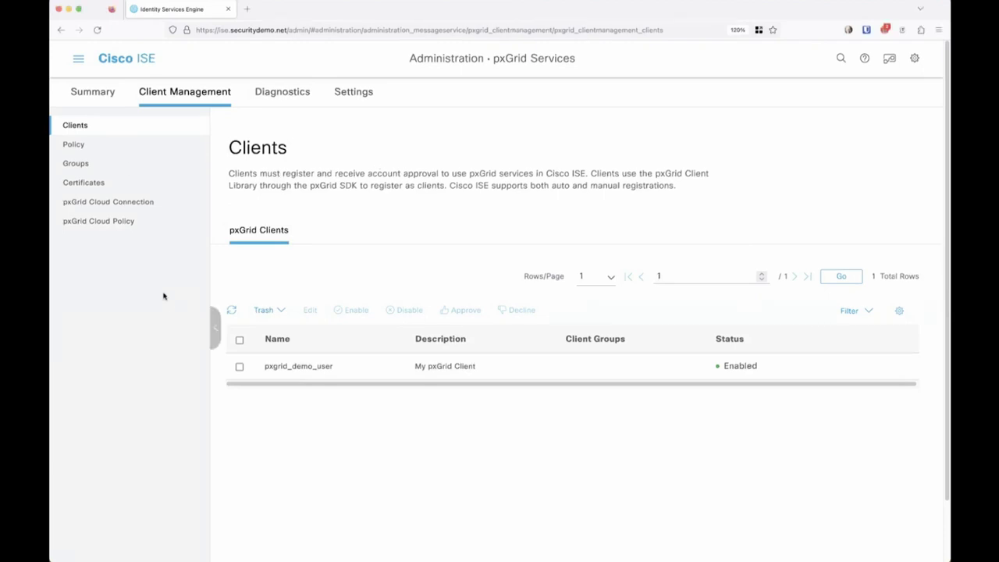
Step: Search 'cisco-pxgrid' in a new tab and load its GitHub organization page
{"action": "key", "text": "super+t"}
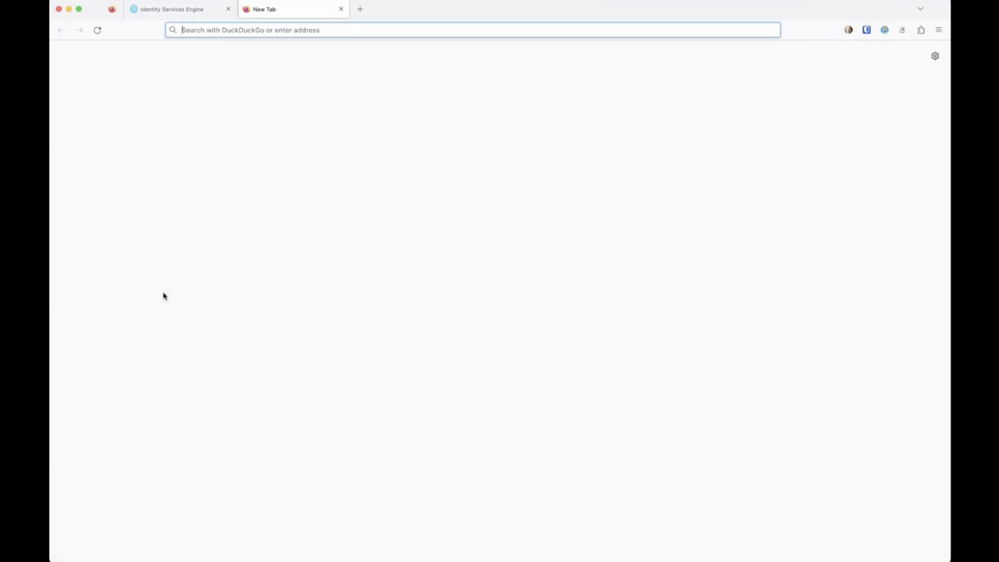
{"action": "type", "text": "cisco"}
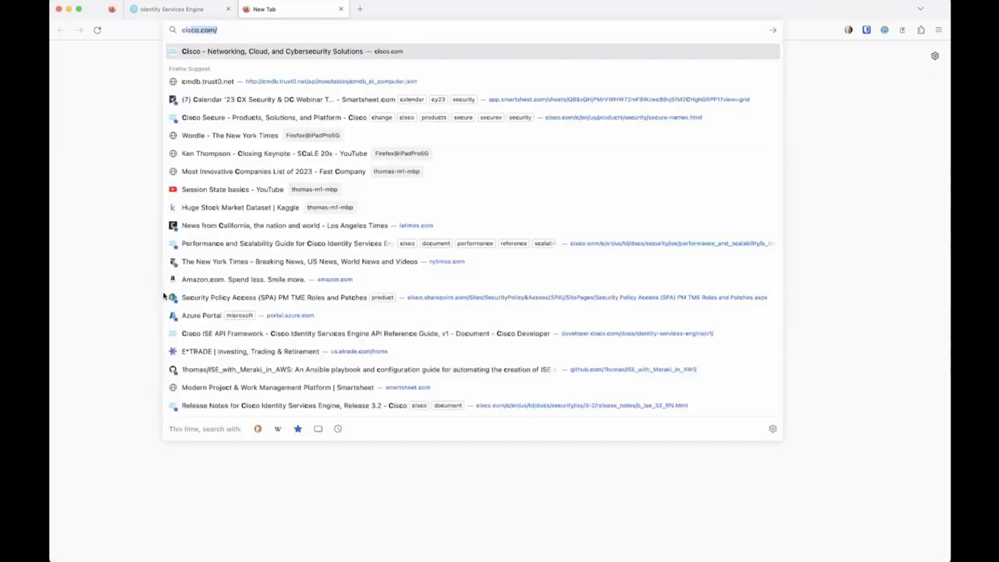
{"action": "type", "text": "-pxgrid"}
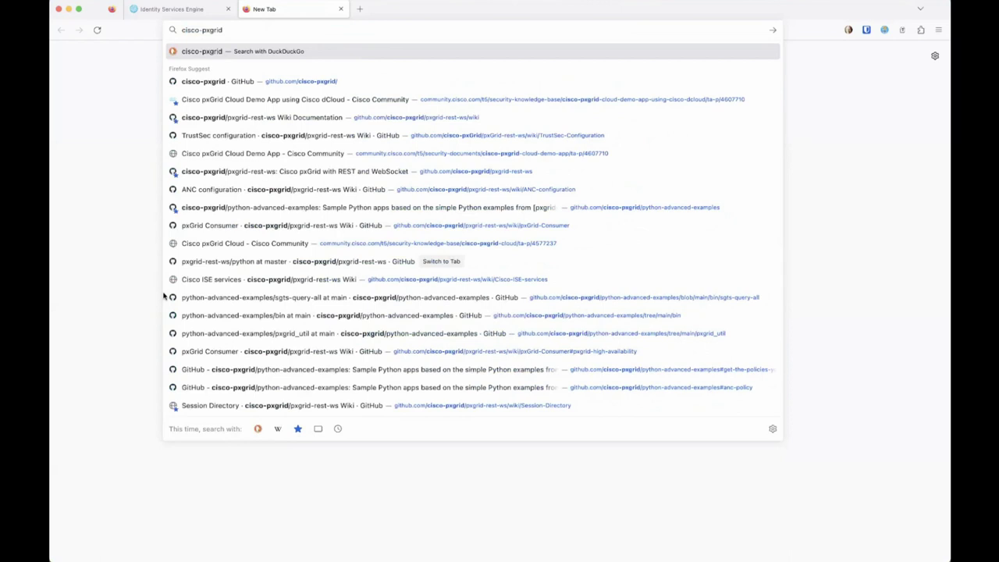
{"action": "key", "text": "Down"}
{"action": "key", "text": "Return"}
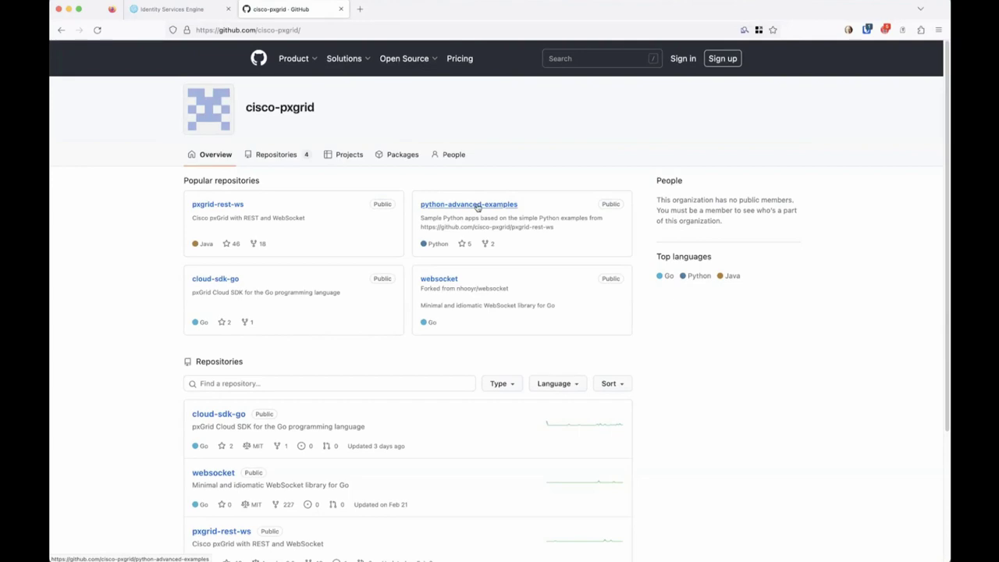
Step: Open the python-advanced-examples repository and scroll down its README
{"action": "left_click", "coordinate": [478, 206]}
{"action": "scroll", "coordinate": [483, 310], "scroll_direction": "down", "scroll_amount": 5}
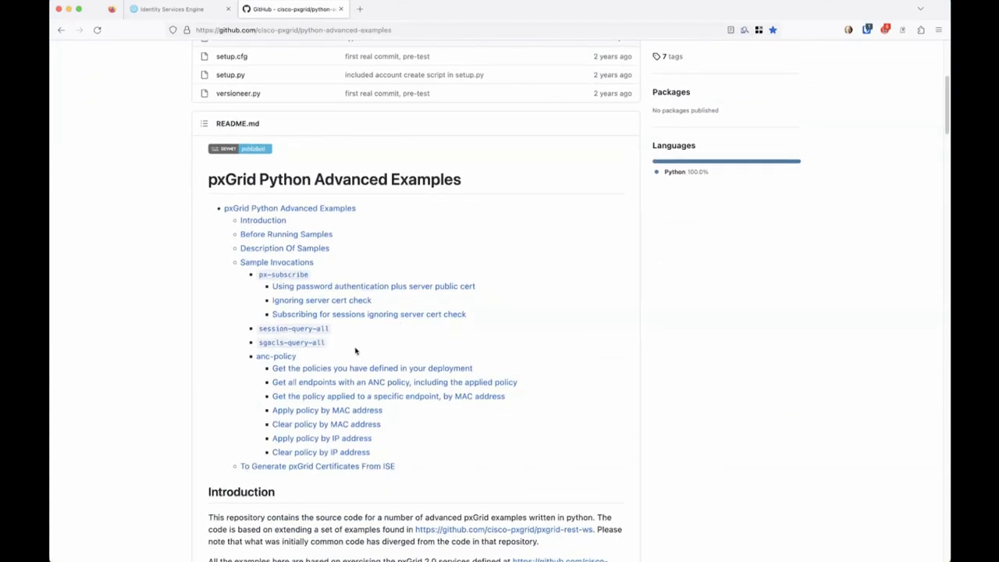
{"action": "scroll", "coordinate": [355, 351], "scroll_direction": "down", "scroll_amount": 8}
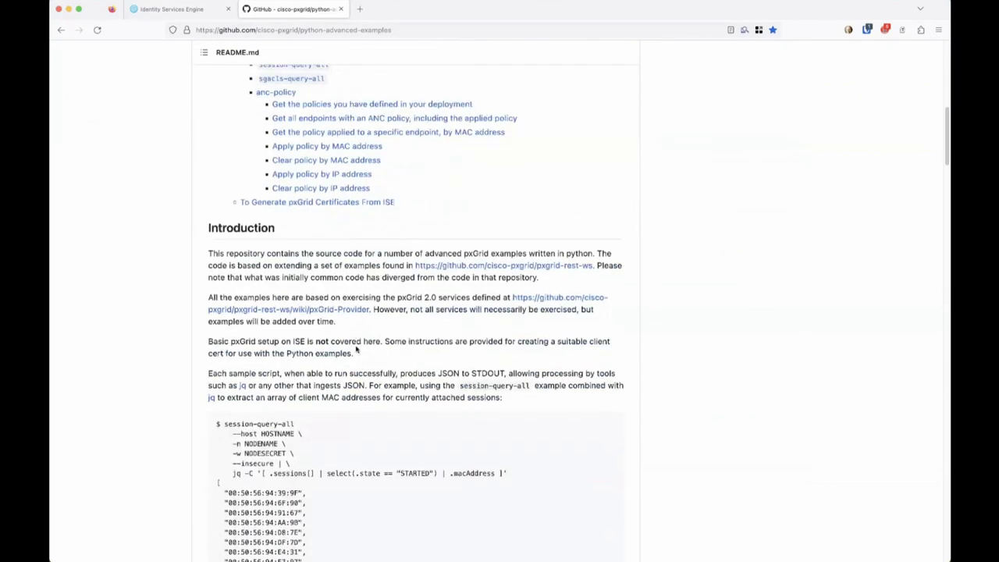
{"action": "scroll", "coordinate": [356, 345], "scroll_direction": "down", "scroll_amount": 4}
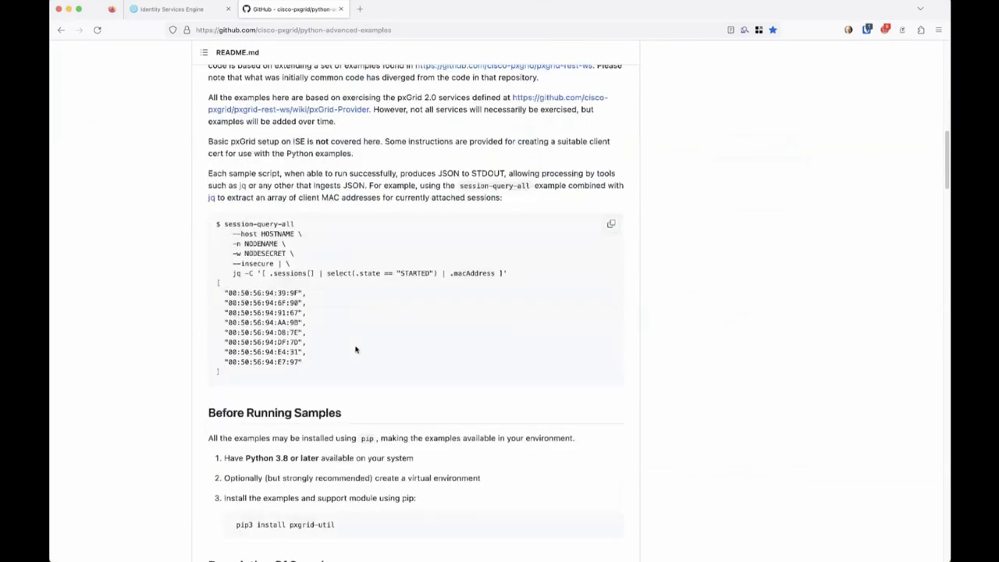
{"action": "scroll", "coordinate": [346, 333], "scroll_direction": "down", "scroll_amount": 1}
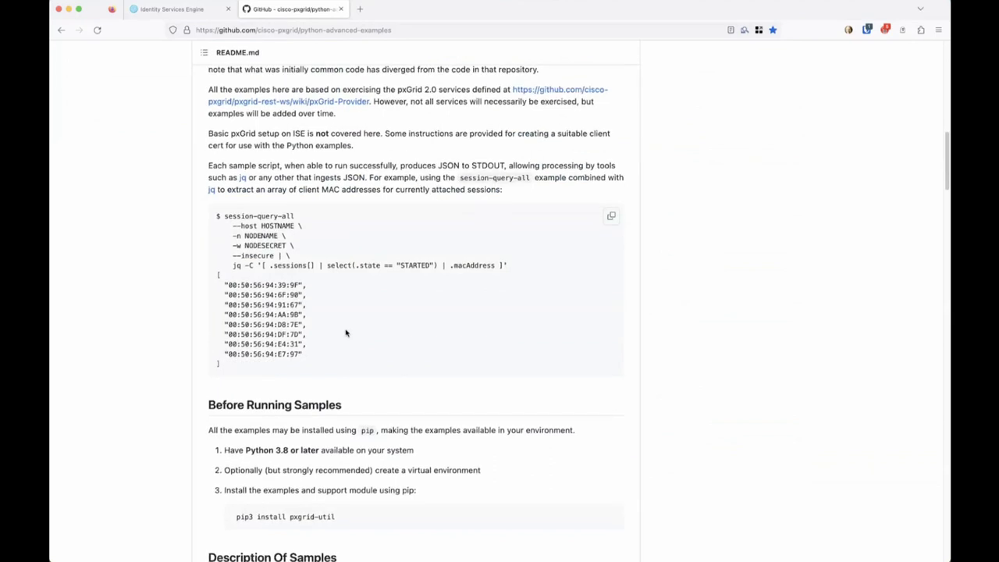
{"action": "scroll", "coordinate": [346, 333], "scroll_direction": "down", "scroll_amount": 3}
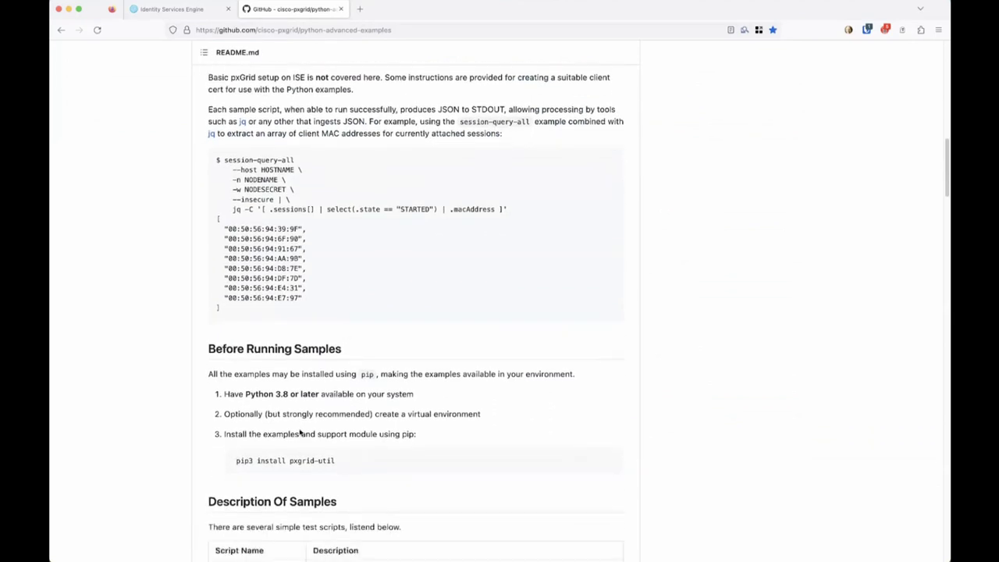
Step: Highlight the pip3 install pxgrid-util line and scroll to the Description Of Samples table
{"action": "triple_click", "coordinate": [232, 469]}
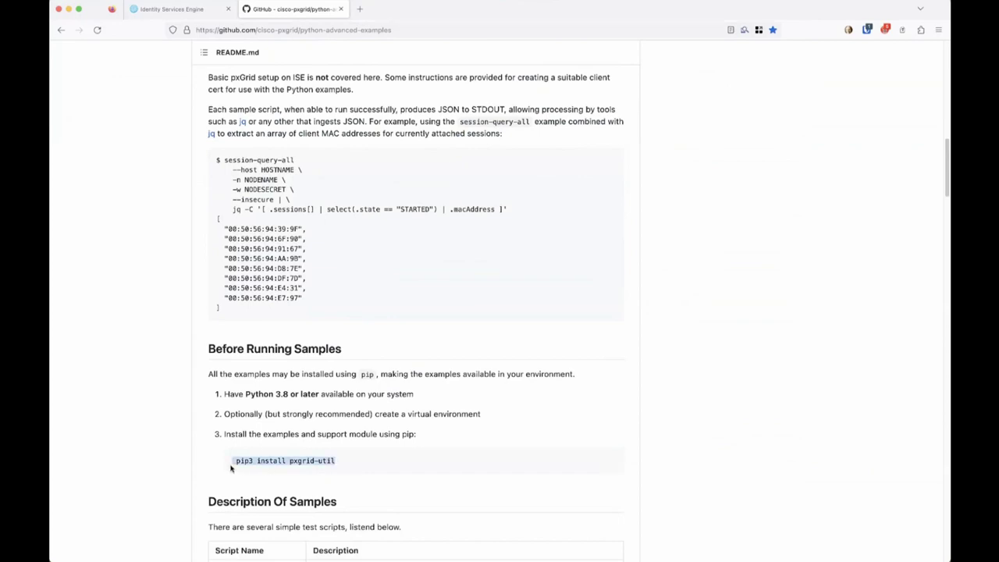
{"action": "scroll", "coordinate": [226, 483], "scroll_direction": "down", "scroll_amount": 20}
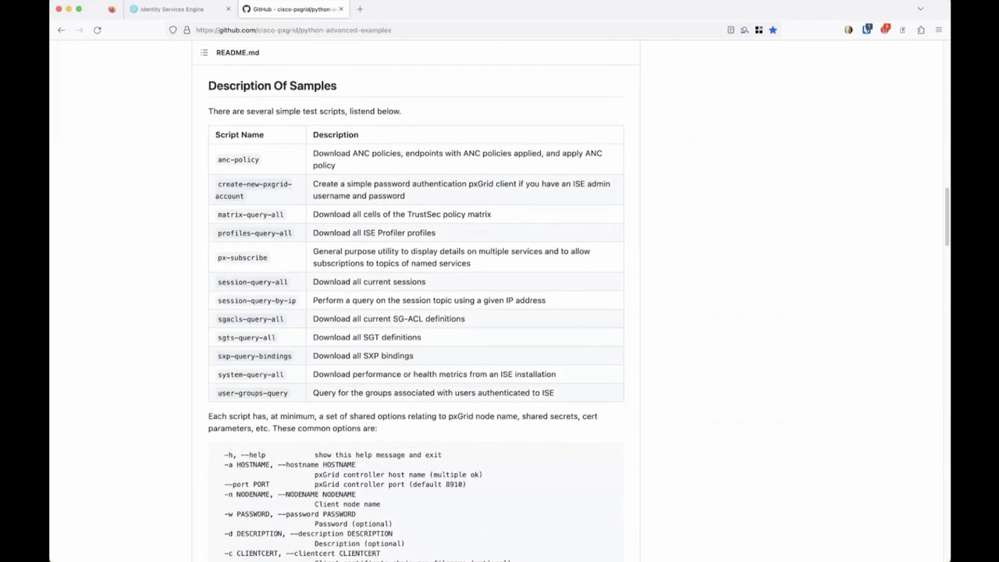
{"action": "key", "text": "super+Tab"}
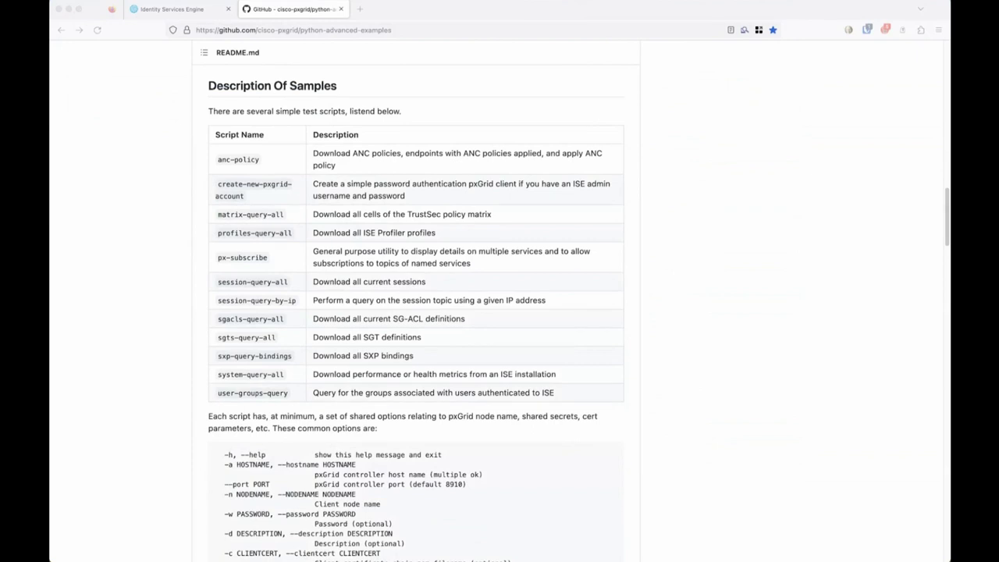
{"action": "key", "text": "super+Tab"}
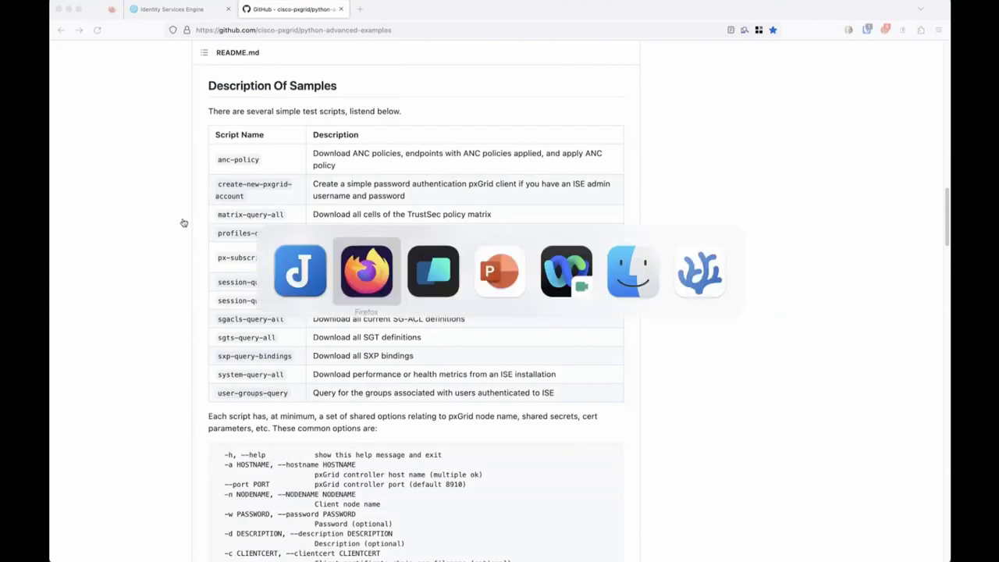
Step: Run session-query-all piped to jq -C . and review thomas's STARTED dot1x wireless session JSON
{"action": "key", "text": "super+Tab"}
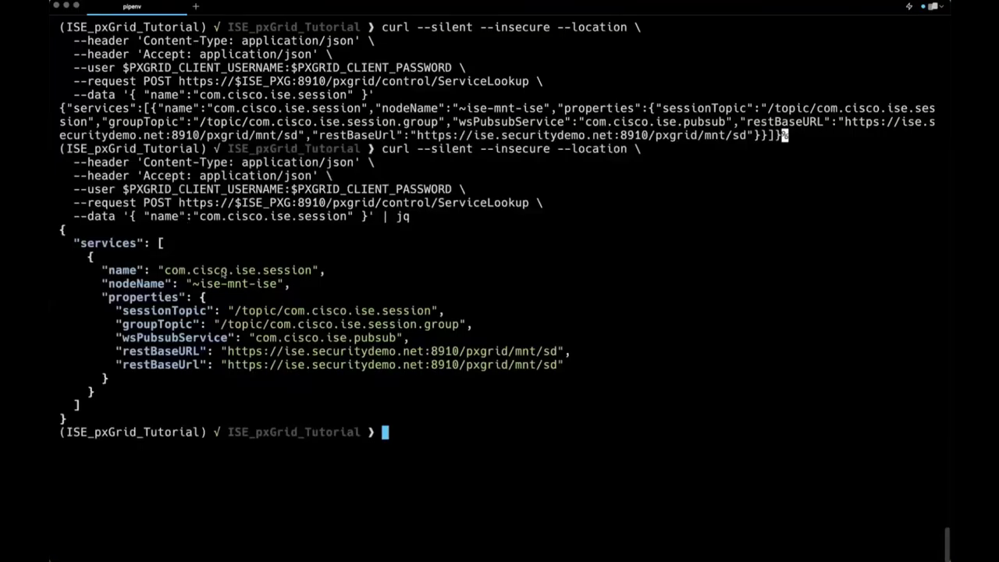
{"action": "type", "text": "clear"}
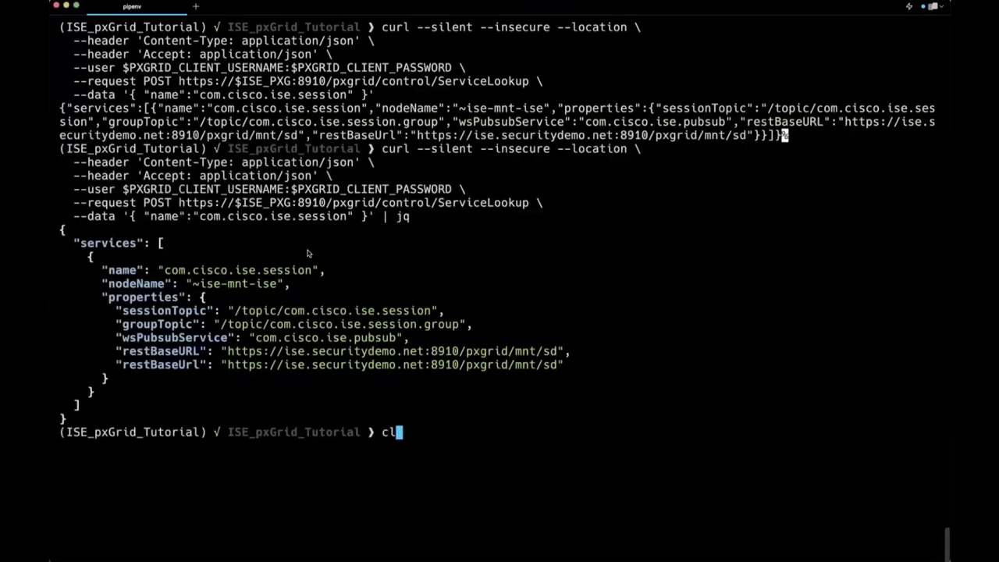
{"action": "key", "text": "Return"}
{"action": "key", "text": "super+v"}
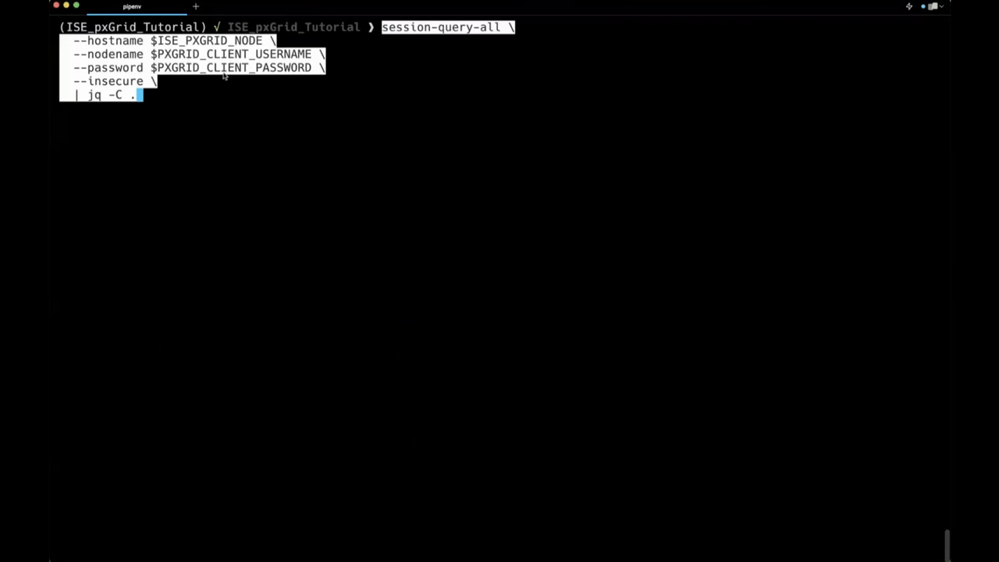
{"action": "key", "text": "Return"}
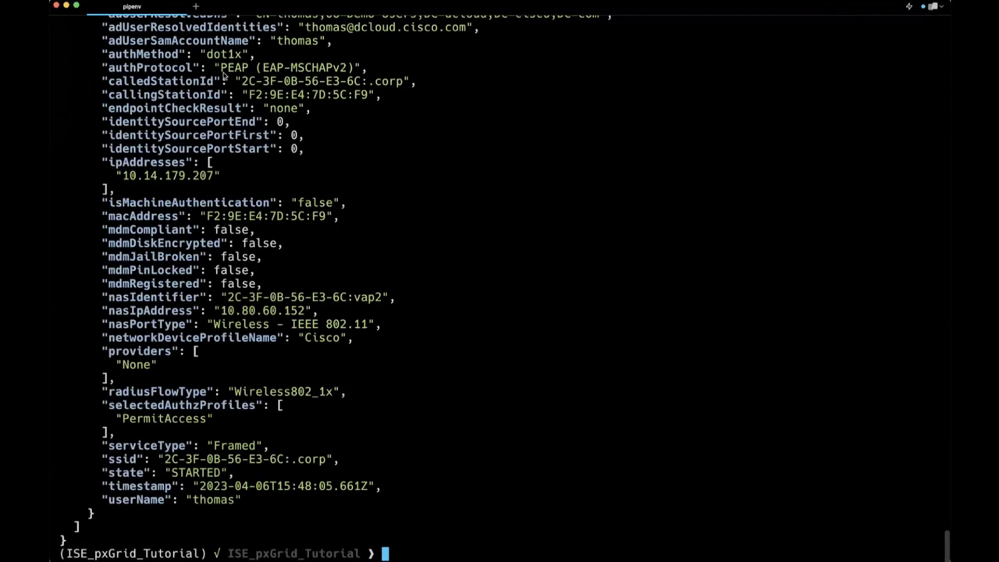
{"action": "scroll", "coordinate": [225, 75], "scroll_direction": "up", "scroll_amount": 3}
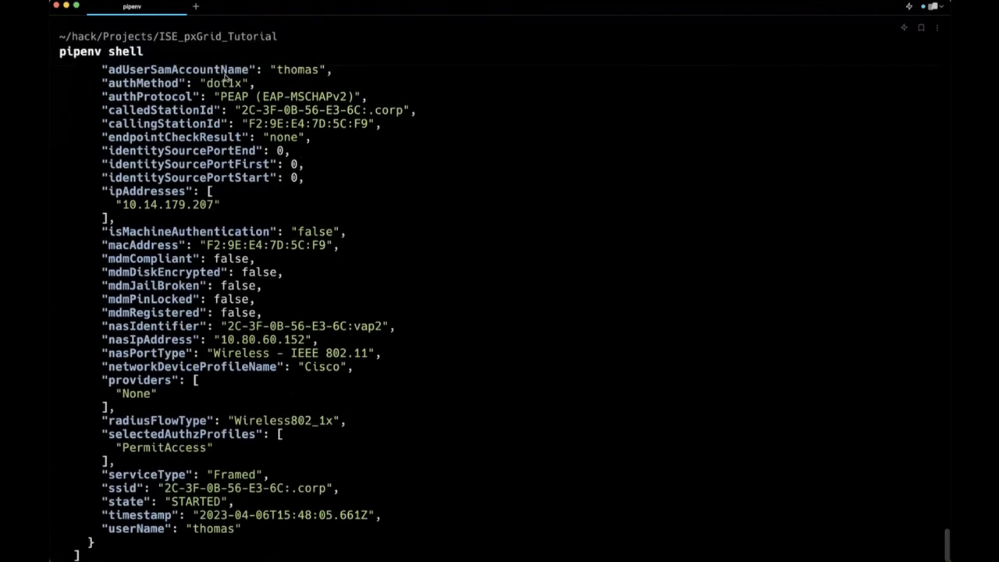
{"action": "scroll", "coordinate": [225, 75], "scroll_direction": "up", "scroll_amount": 5}
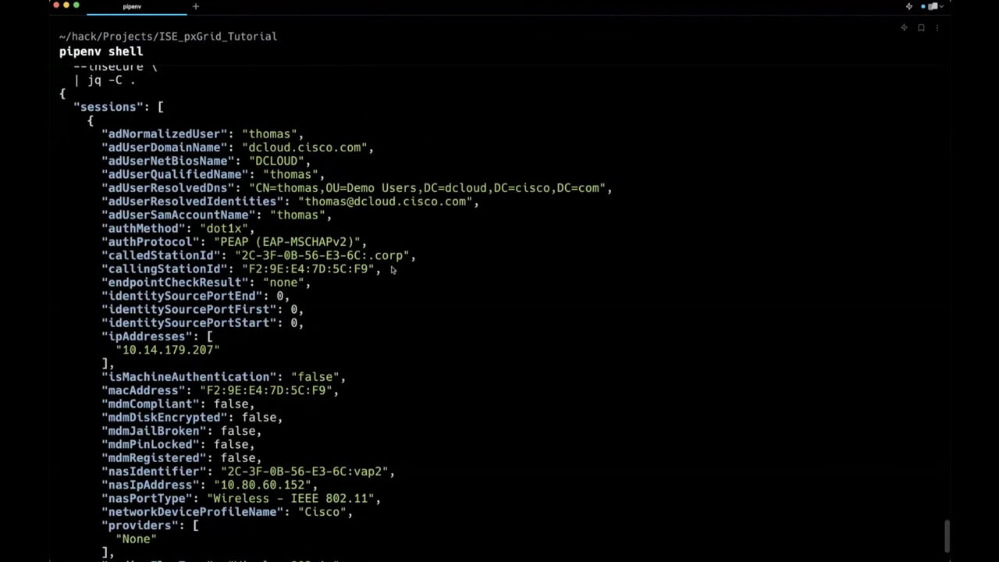
{"action": "scroll", "coordinate": [288, 366], "scroll_direction": "down", "scroll_amount": 3}
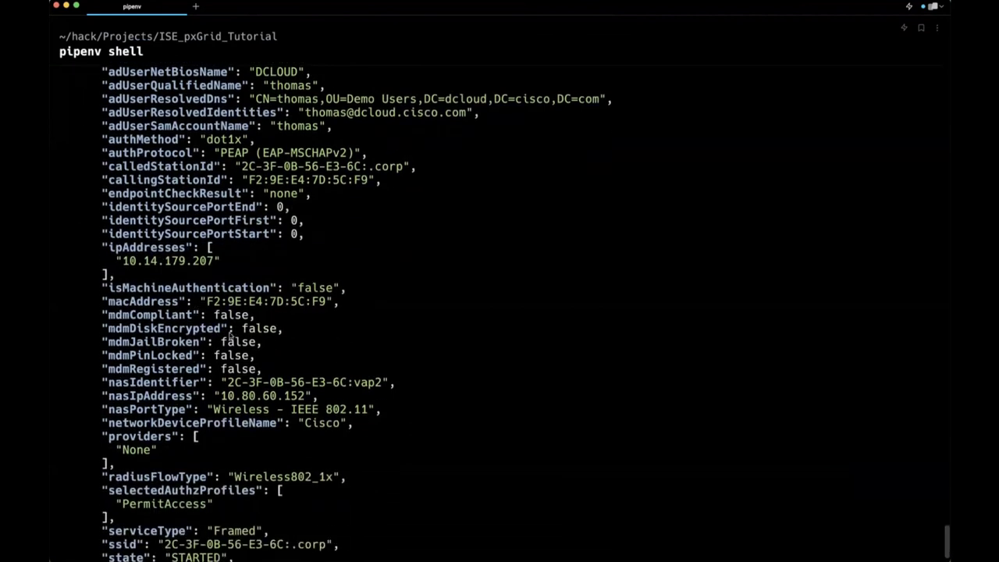
{"action": "scroll", "coordinate": [215, 424], "scroll_direction": "down", "scroll_amount": 3}
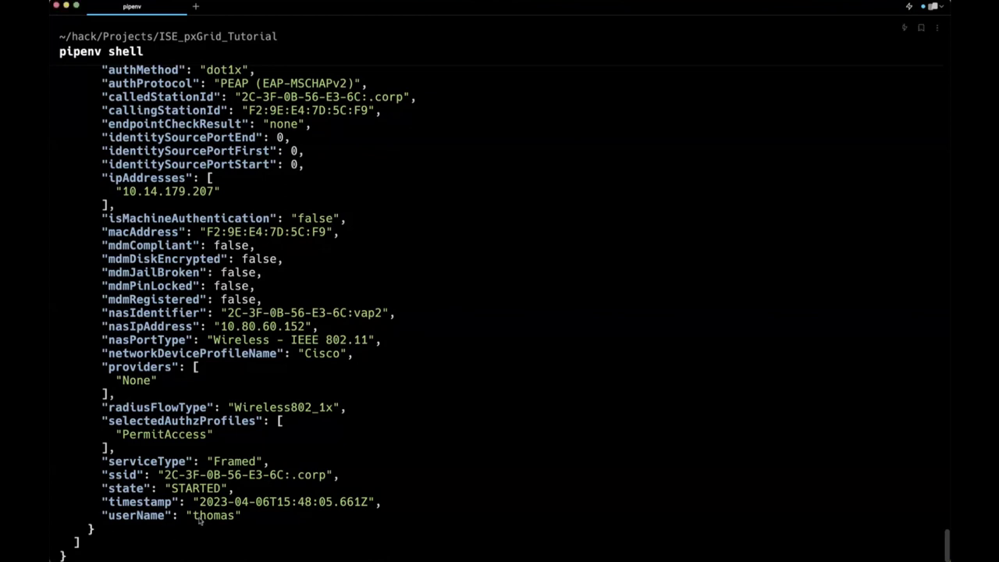
{"action": "key", "text": "Return"}
Step: Rerun the command as px-subscribe, which errors, then stage one with com.cisco.ise.session and sessionTopic
{"action": "type", "text": "clear"}
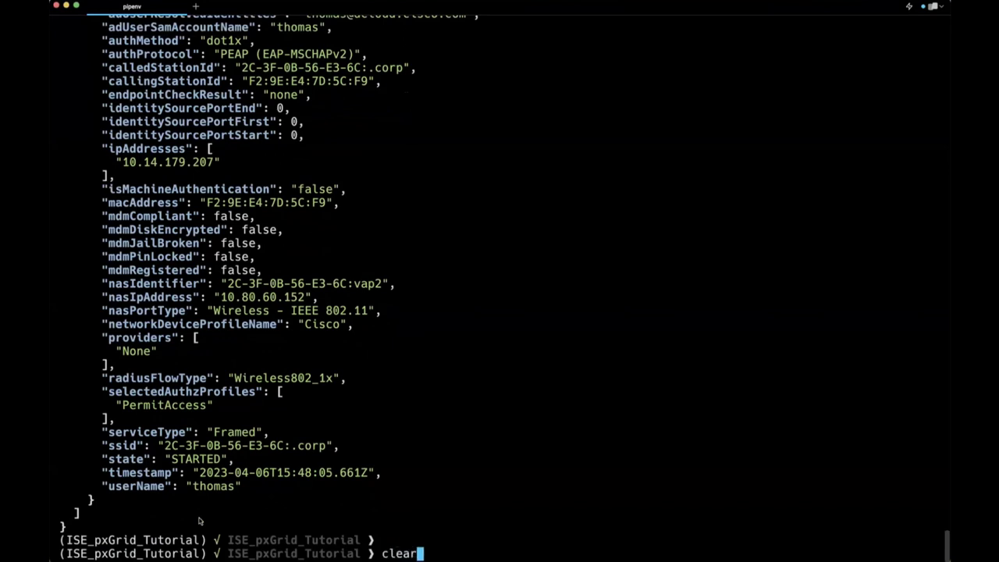
{"action": "key", "text": "Return"}
{"action": "key", "text": "Up"}
{"action": "key", "text": "Up"}
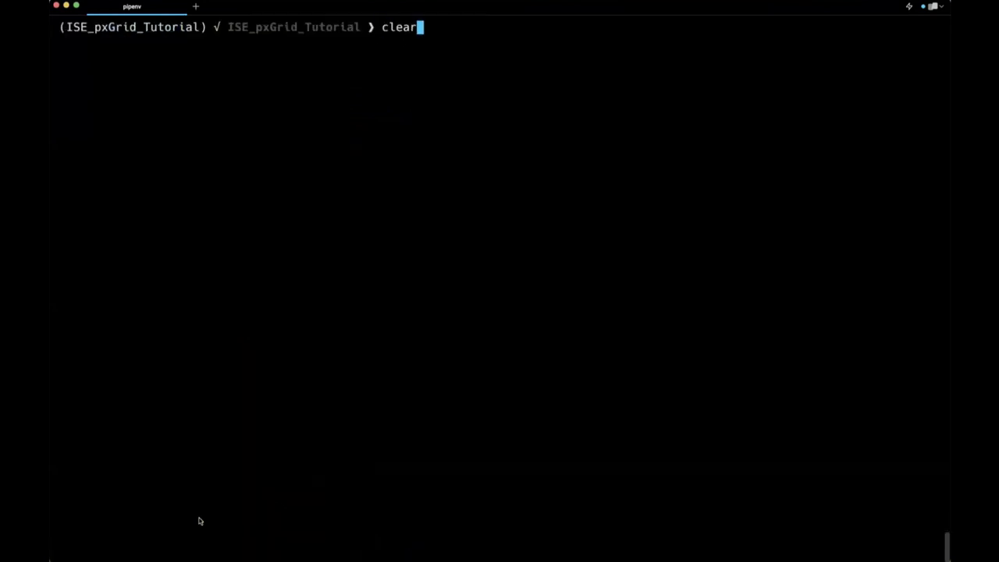
{"action": "key", "text": "Left"}
{"action": "key", "text": "Left"}
{"action": "key", "text": "Left"}
{"action": "key", "text": "Left"}
{"action": "key", "text": "Left"}
{"action": "key", "text": "Left"}
{"action": "key", "text": "Left"}
{"action": "key", "text": "Left"}
{"action": "key", "text": "Left"}
{"action": "key", "text": "Left"}
{"action": "key", "text": "Left"}
{"action": "key", "text": "Left"}
{"action": "key", "text": "Left"}
{"action": "key", "text": "Left"}
{"action": "key", "text": "Left"}
{"action": "key", "text": "Left"}
{"action": "key", "text": "Left"}
{"action": "key", "text": "Left"}
{"action": "key", "text": "Left"}
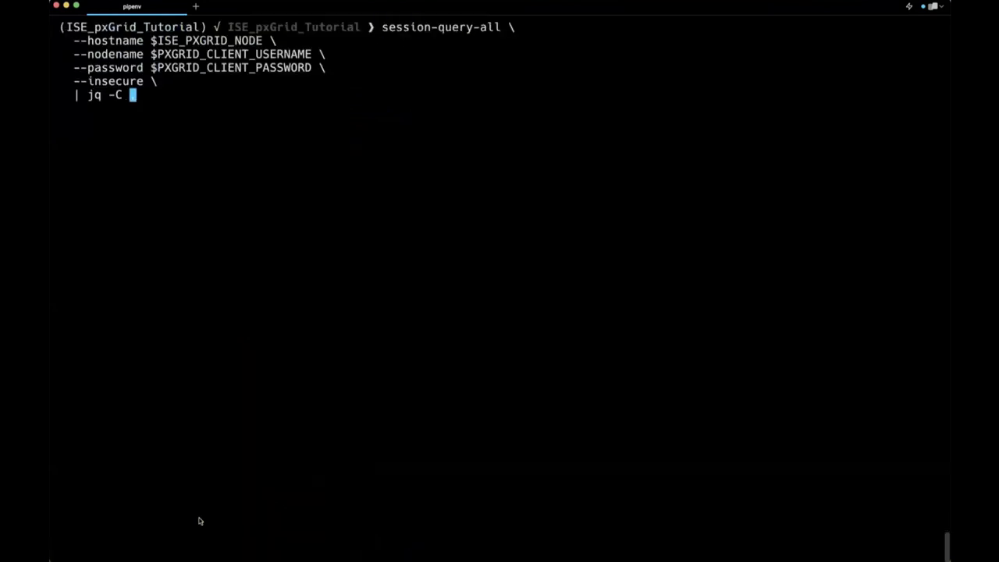
{"action": "key", "text": "Left"}
{"action": "key", "text": "Left"}
{"action": "key", "text": "Left"}
{"action": "key", "text": "Left"}
{"action": "key", "text": "Left"}
{"action": "key", "text": "Left"}
{"action": "key", "text": "Left"}
{"action": "key", "text": "Left"}
{"action": "key", "text": "Left"}
{"action": "key", "text": "Left"}
{"action": "key", "text": "Left"}
{"action": "key", "text": "Left"}
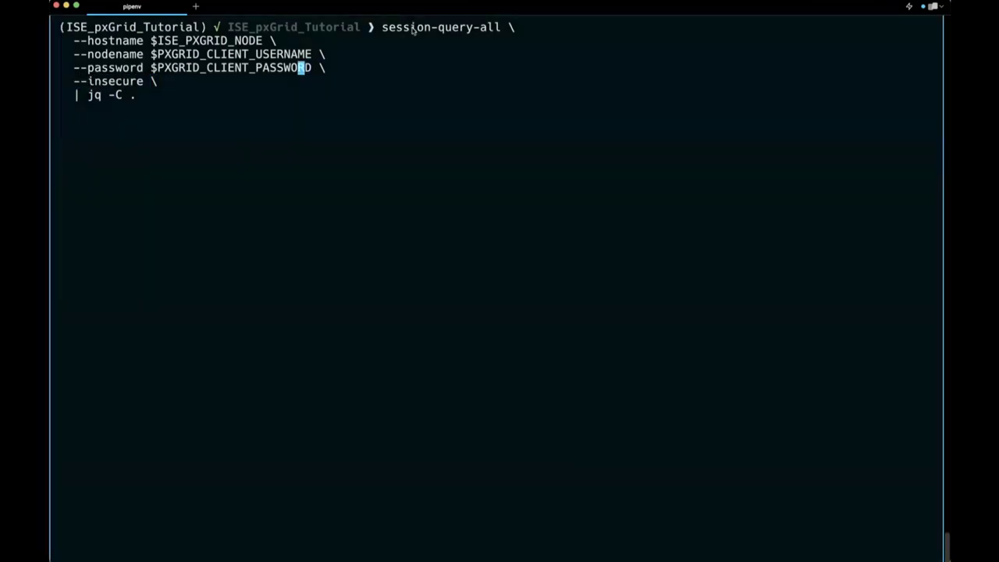
{"action": "double_click", "coordinate": [406, 27]}
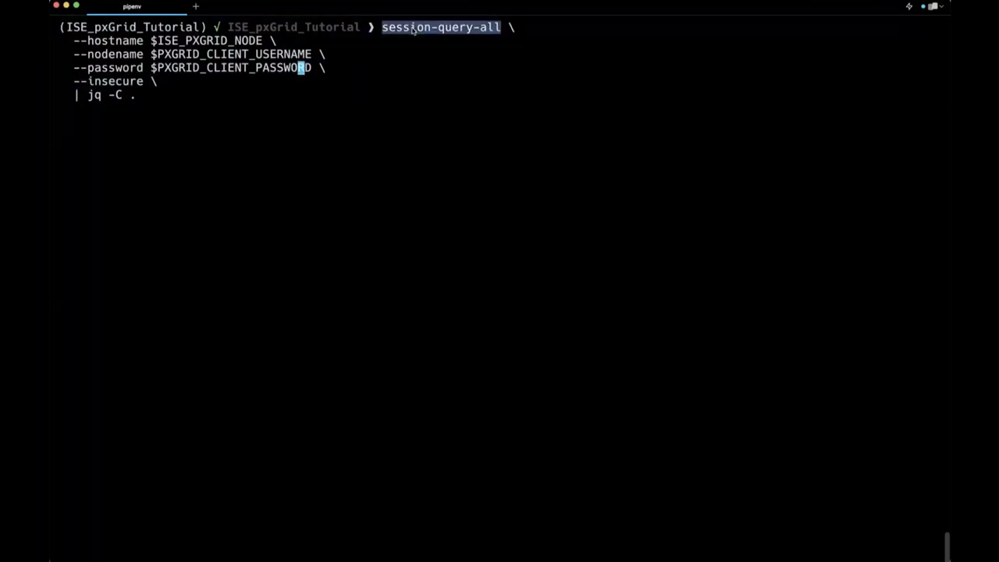
{"action": "key", "text": "Left"}
{"action": "key", "text": "Left"}
{"action": "key", "text": "Left"}
{"action": "key", "text": "Left"}
{"action": "key", "text": "Left"}
{"action": "key", "text": "Left"}
{"action": "key", "text": "Left"}
{"action": "key", "text": "Left"}
{"action": "key", "text": "Left"}
{"action": "key", "text": "Left"}
{"action": "key", "text": "Left"}
{"action": "key", "text": "Left"}
{"action": "key", "text": "Left"}
{"action": "key", "text": "Left"}
{"action": "key", "text": "Left"}
{"action": "key", "text": "Left"}
{"action": "key", "text": "Left"}
{"action": "key", "text": "Left"}
{"action": "key", "text": "Left"}
{"action": "key", "text": "Left"}
{"action": "key", "text": "Left"}
{"action": "key", "text": "Left"}
{"action": "key", "text": "Left"}
{"action": "key", "text": "Left"}
{"action": "key", "text": "Left"}
{"action": "key", "text": "Left"}
{"action": "key", "text": "Left"}
{"action": "key", "text": "Left"}
{"action": "key", "text": "Left"}
{"action": "key", "text": "Left"}
{"action": "key", "text": "Left"}
{"action": "key", "text": "Left"}
{"action": "key", "text": "Left"}
{"action": "key", "text": "Left"}
{"action": "key", "text": "Left"}
{"action": "key", "text": "Left"}
{"action": "key", "text": "Left"}
{"action": "key", "text": "Left"}
{"action": "key", "text": "Left"}
{"action": "key", "text": "Left"}
{"action": "key", "text": "Left"}
{"action": "key", "text": "Left"}
{"action": "key", "text": "Left"}
{"action": "key", "text": "Left"}
{"action": "key", "text": "Left"}
{"action": "key", "text": "Left"}
{"action": "key", "text": "Left"}
{"action": "key", "text": "Left"}
{"action": "key", "text": "Left"}
{"action": "key", "text": "Left"}
{"action": "key", "text": "Left"}
{"action": "key", "text": "Left"}
{"action": "key", "text": "Left"}
{"action": "key", "text": "Left"}
{"action": "key", "text": "Left"}
{"action": "key", "text": "Left"}
{"action": "key", "text": "Left"}
{"action": "key", "text": "Left"}
{"action": "key", "text": "Left"}
{"action": "key", "text": "Left"}
{"action": "key", "text": "Left"}
{"action": "key", "text": "Left"}
{"action": "key", "text": "Left"}
{"action": "key", "text": "Left"}
{"action": "key", "text": "Left"}
{"action": "key", "text": "Left"}
{"action": "key", "text": "Left"}
{"action": "key", "text": "Left"}
{"action": "key", "text": "Left"}
{"action": "key", "text": "Left"}
{"action": "key", "text": "Left"}
{"action": "key", "text": "Left"}
{"action": "key", "text": "Left"}
{"action": "key", "text": "Left"}
{"action": "key", "text": "Left"}
{"action": "key", "text": "Left"}
{"action": "key", "text": "Left"}
{"action": "key", "text": "Left"}
{"action": "key", "text": "Left"}
{"action": "key", "text": "Left"}
{"action": "key", "text": "Left"}
{"action": "key", "text": "Left"}
{"action": "key", "text": "Left"}
{"action": "key", "text": "Left"}
{"action": "key", "text": "Left"}
{"action": "key", "text": "Left"}
{"action": "key", "text": "Left"}
{"action": "key", "text": "Left"}
{"action": "key", "text": "Left"}
{"action": "key", "text": "Left"}
{"action": "key", "text": "Left"}
{"action": "key", "text": "Left"}
{"action": "key", "text": "Left"}
{"action": "key", "text": "Left"}
{"action": "key", "text": "Left"}
{"action": "key", "text": "Left"}
{"action": "key", "text": "BackSpace"}
{"action": "key", "text": "BackSpace"}
{"action": "key", "text": "BackSpace"}
{"action": "key", "text": "BackSpace"}
{"action": "key", "text": "BackSpace"}
{"action": "key", "text": "BackSpace"}
{"action": "key", "text": "BackSpace"}
{"action": "key", "text": "BackSpace"}
{"action": "key", "text": "BackSpace"}
{"action": "key", "text": "BackSpace"}
{"action": "key", "text": "BackSpace"}
{"action": "key", "text": "BackSpace"}
{"action": "key", "text": "BackSpace"}
{"action": "key", "text": "BackSpace"}
{"action": "key", "text": "BackSpace"}
{"action": "key", "text": "BackSpace"}
{"action": "key", "text": "BackSpace"}
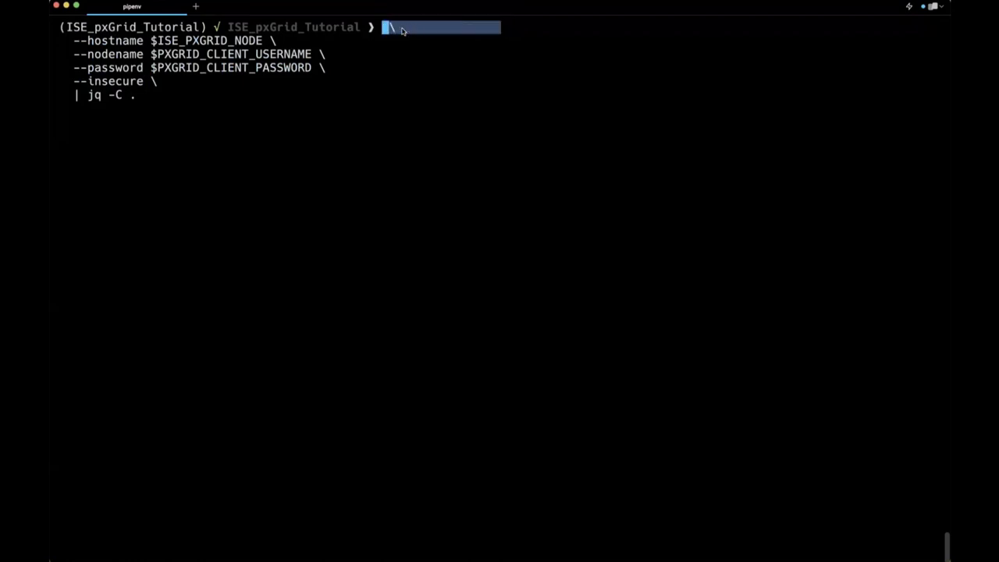
{"action": "type", "text": "px-subscribe"}
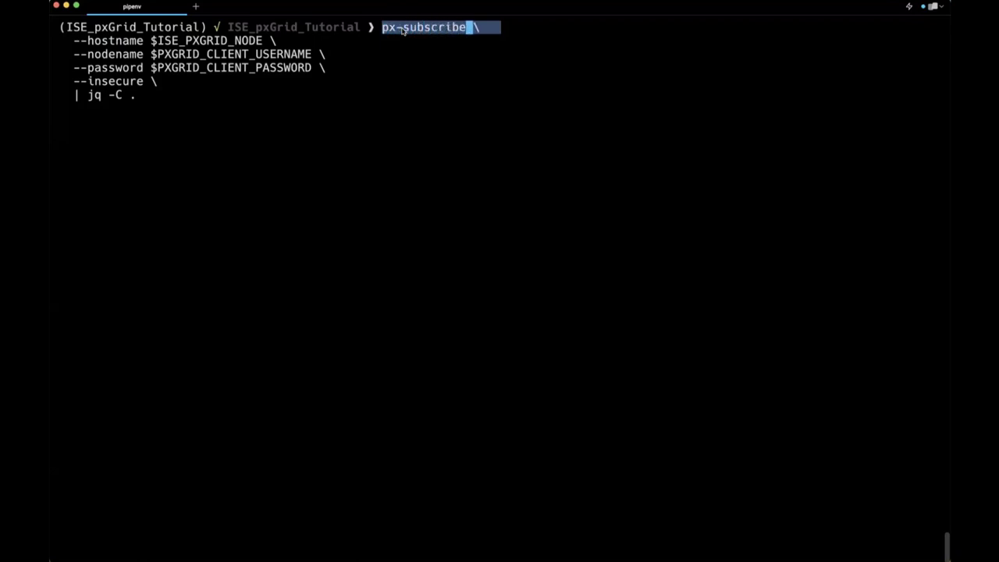
{"action": "key", "text": "Return"}
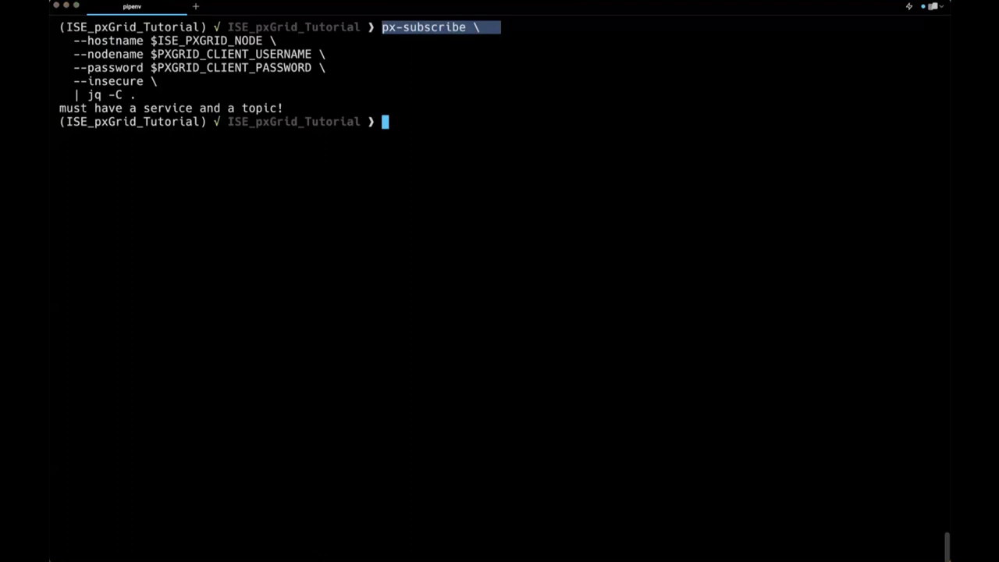
{"action": "key", "text": "super+v"}
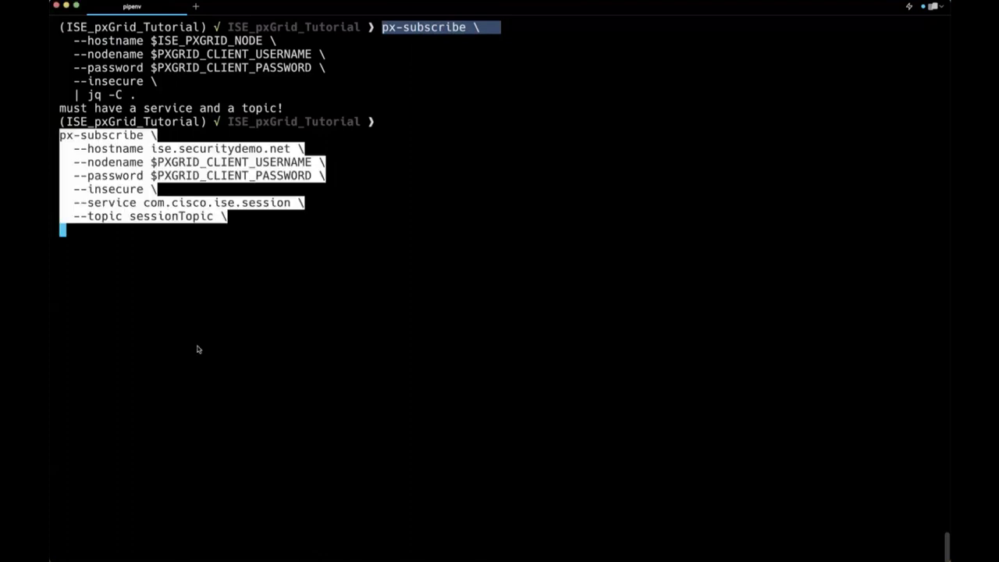
Step: Drop the trailing backslash, run px-subscribe on sessionTopic, and follow thomas's streamed session updates
{"action": "key", "text": "BackSpace"}
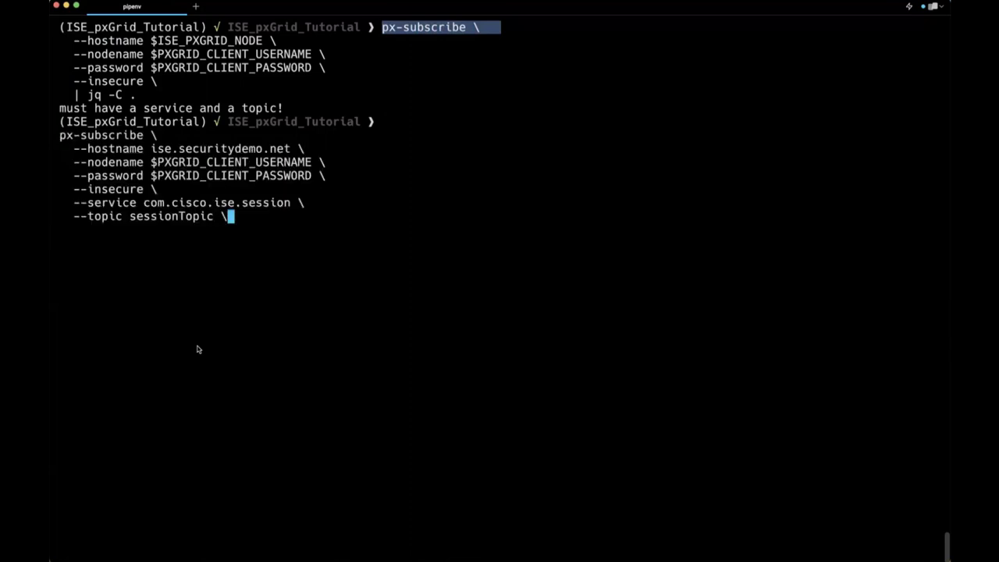
{"action": "key", "text": "BackSpace"}
{"action": "key", "text": "Return"}
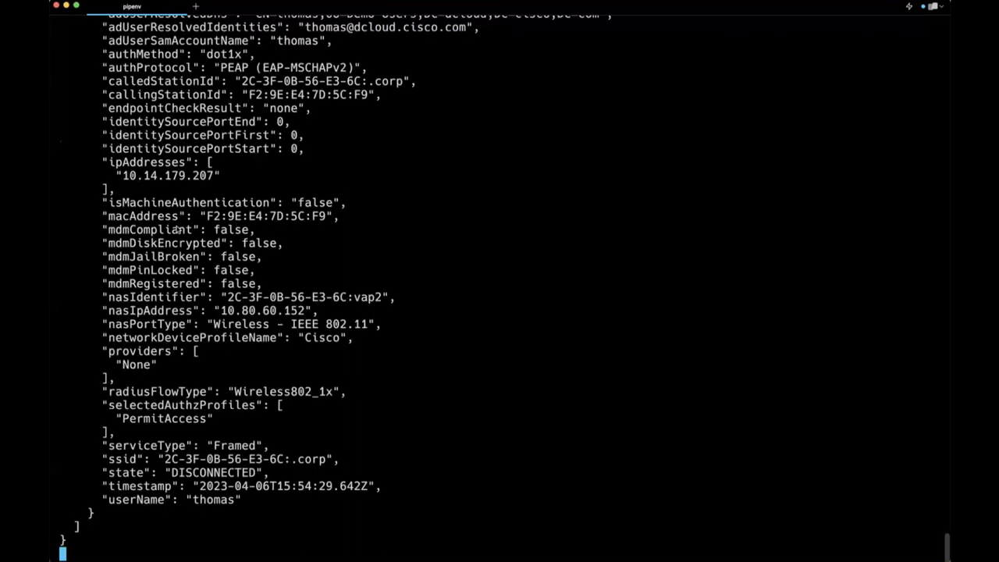
{"action": "scroll", "coordinate": [243, 119], "scroll_direction": "up", "scroll_amount": 2}
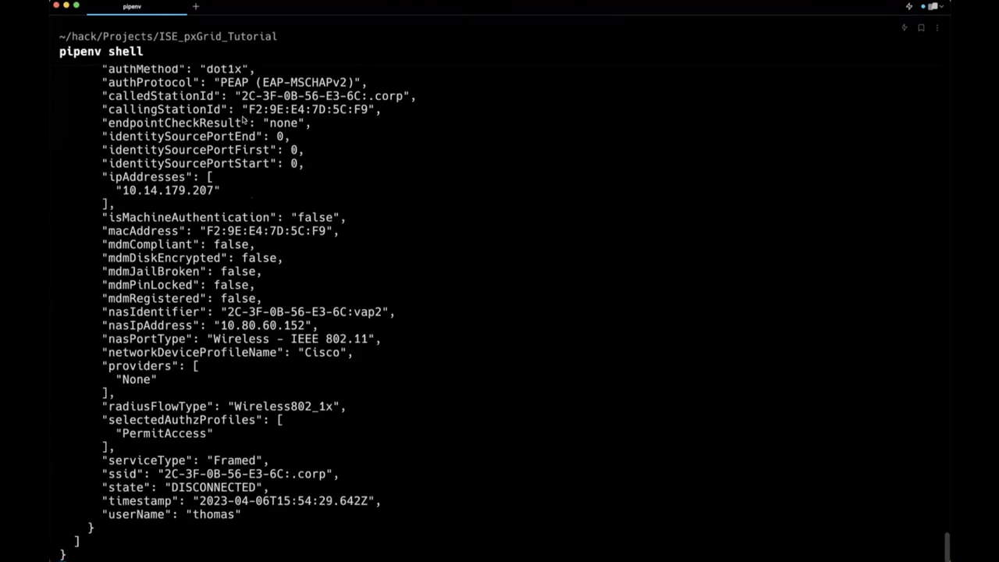
{"action": "scroll", "coordinate": [244, 119], "scroll_direction": "up", "scroll_amount": 6}
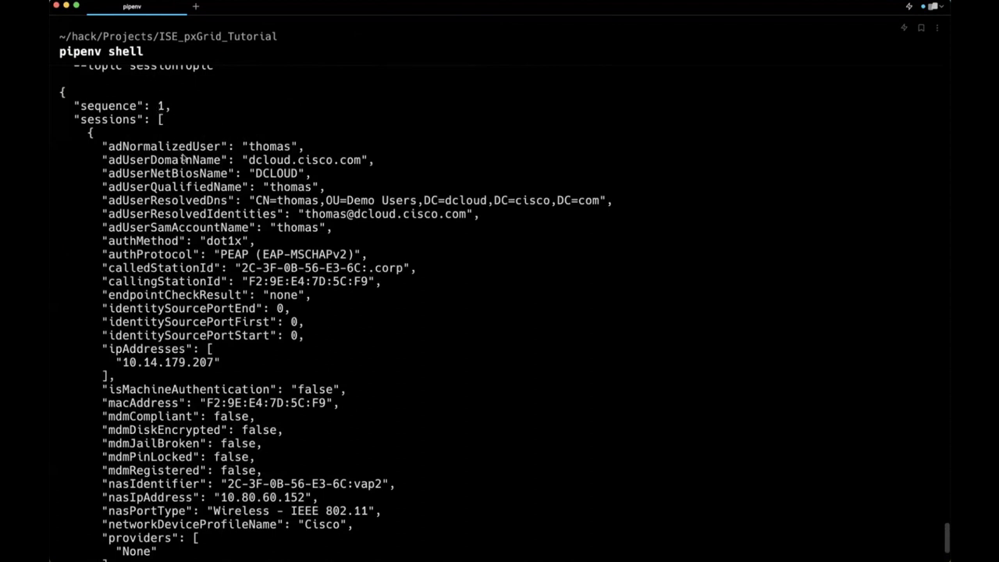
{"action": "scroll", "coordinate": [263, 201], "scroll_direction": "down", "scroll_amount": 7}
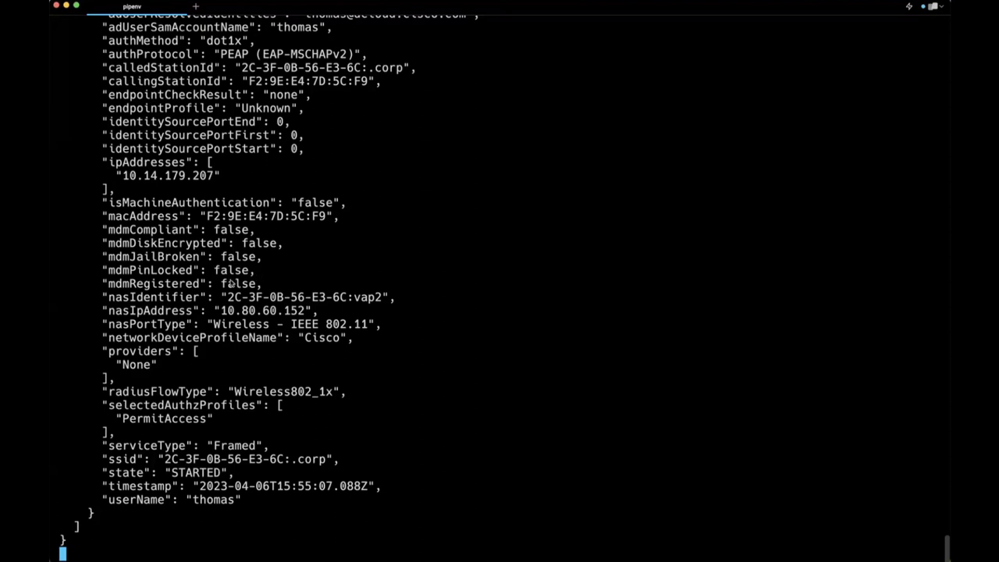
{"action": "scroll", "coordinate": [234, 283], "scroll_direction": "up", "scroll_amount": 1}
{"action": "scroll", "coordinate": [231, 283], "scroll_direction": "up", "scroll_amount": 5}
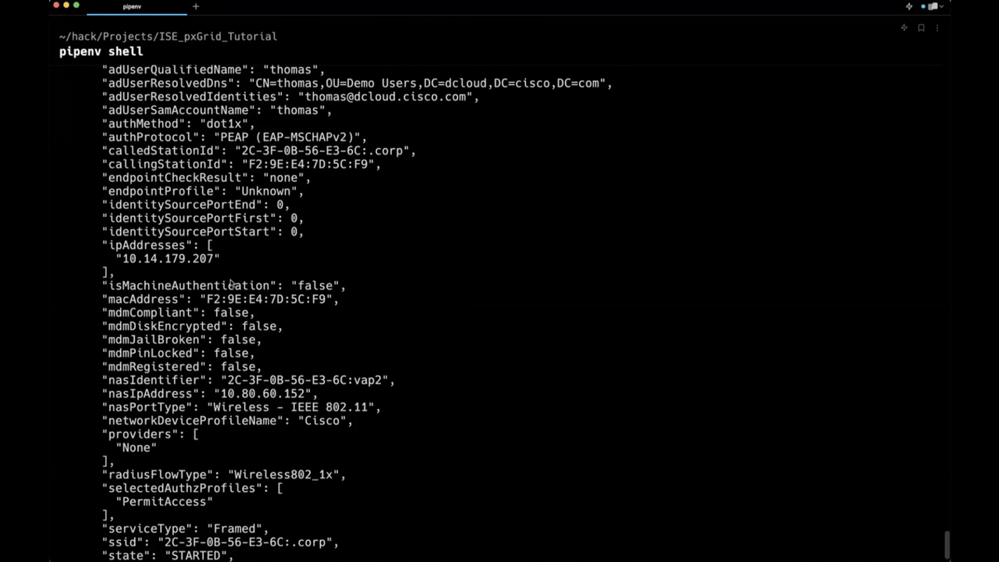
{"action": "scroll", "coordinate": [231, 283], "scroll_direction": "down", "scroll_amount": 5}
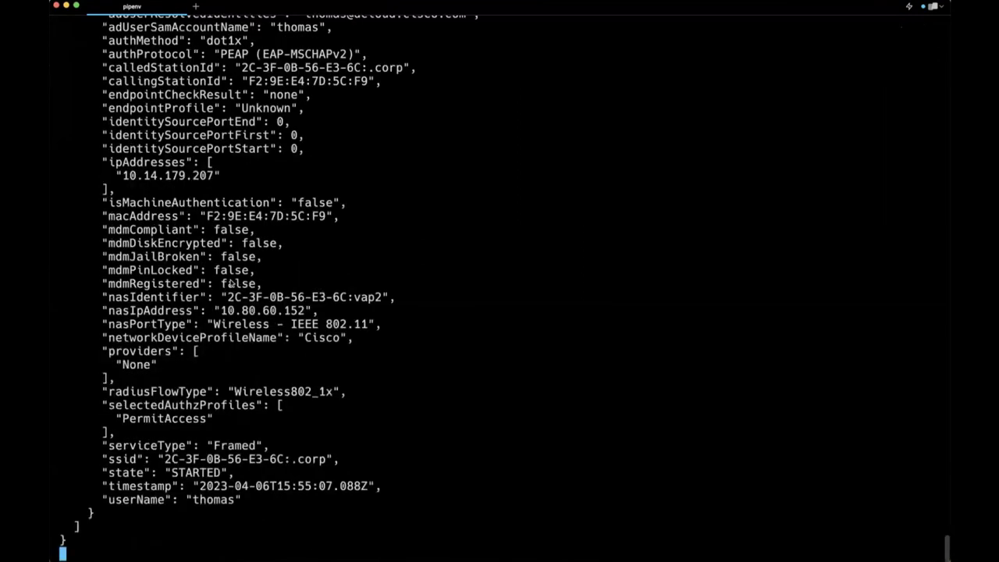